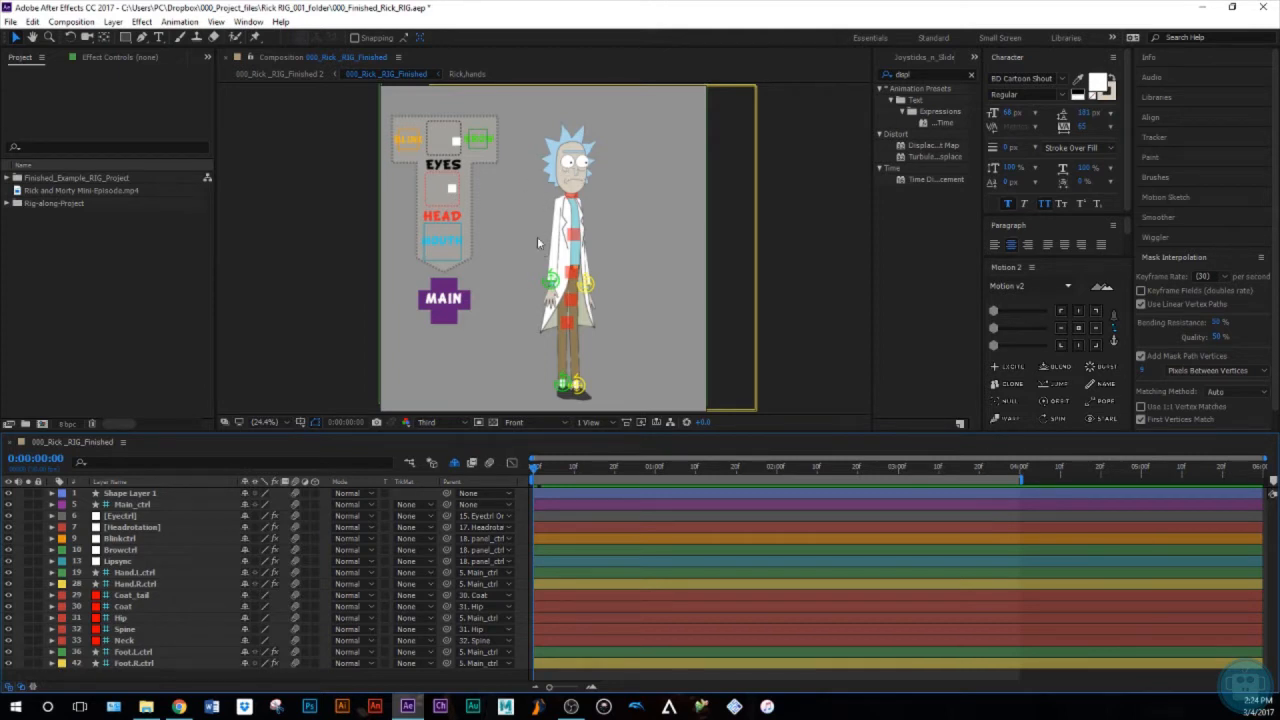
# Select the MAIN controller beside the character in the composition view
pyautogui.scroll(3, 500, 272)
pyautogui.moveTo(471, 254); pyautogui.dragTo(473, 250)
pyautogui.scroll(-2, 498, 298)
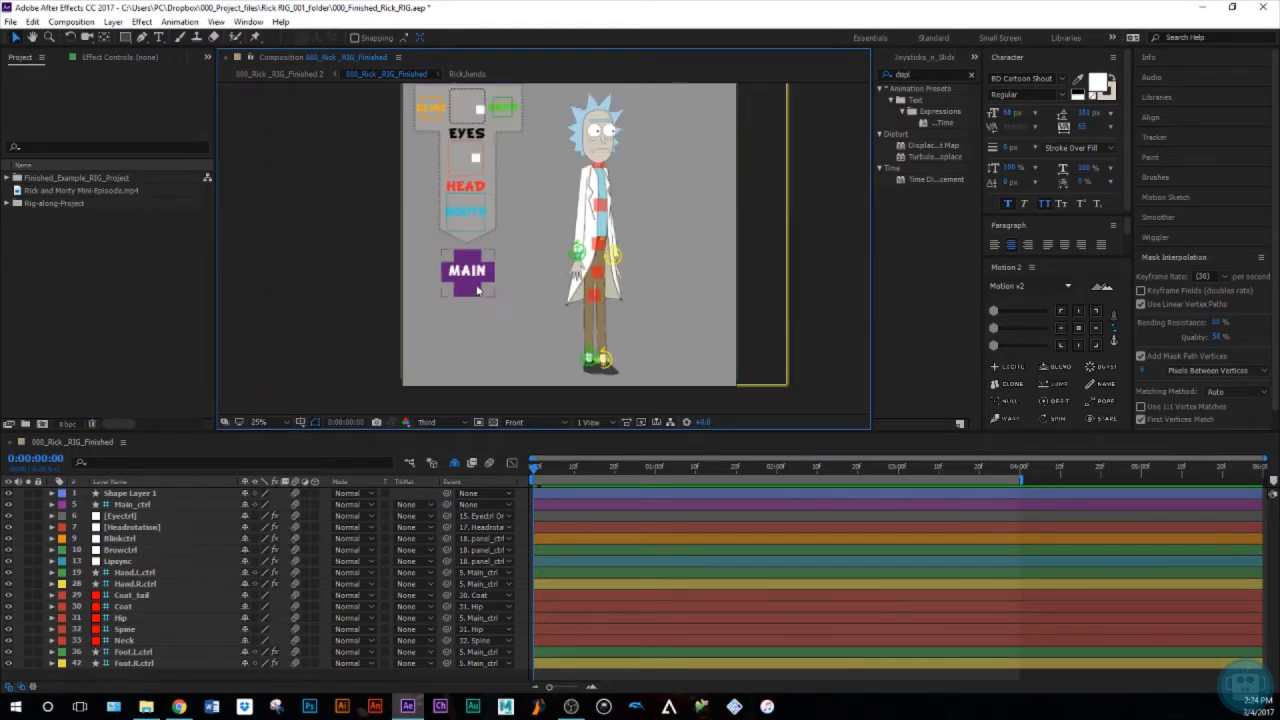
pyautogui.click(464, 286)
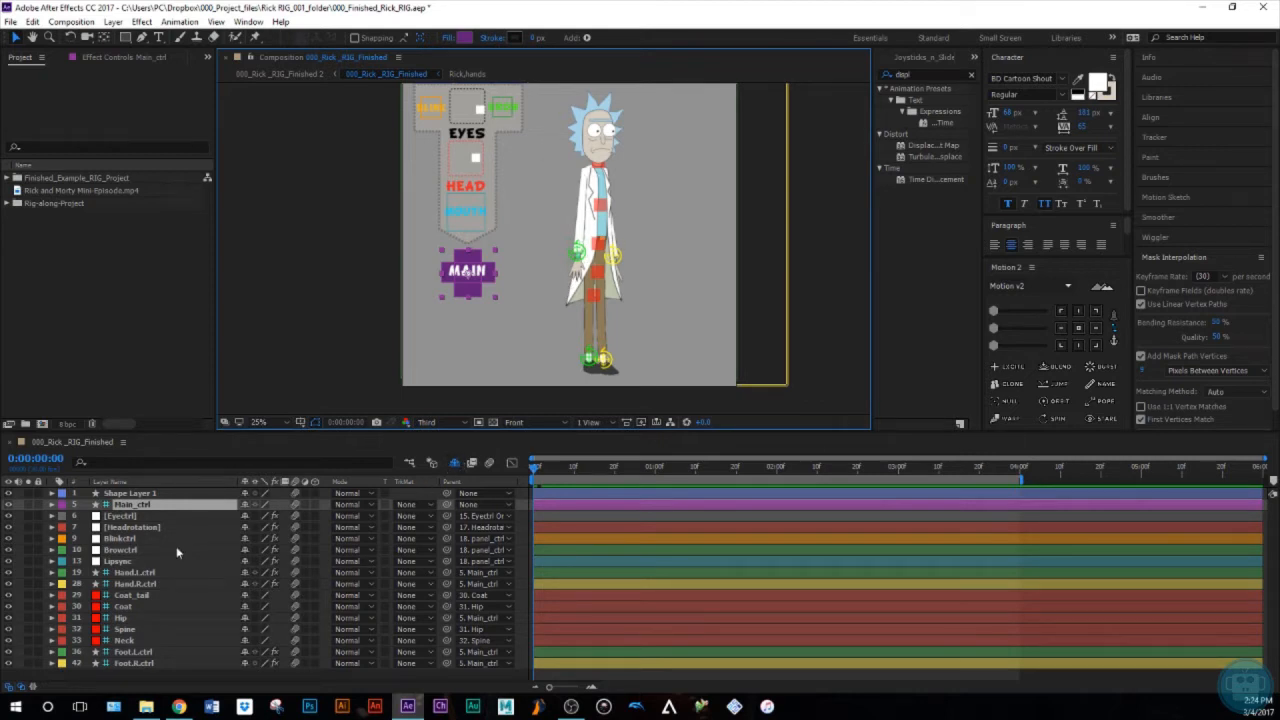
# Reveal the shy layers, look through the rig's full layer stack, and hide them again
pyautogui.click(456, 462)
pyautogui.scroll(-8, 233, 543)
pyautogui.scroll(-12, 233, 543)
pyautogui.scroll(-6, 250, 598)
pyautogui.scroll(14, 250, 598)
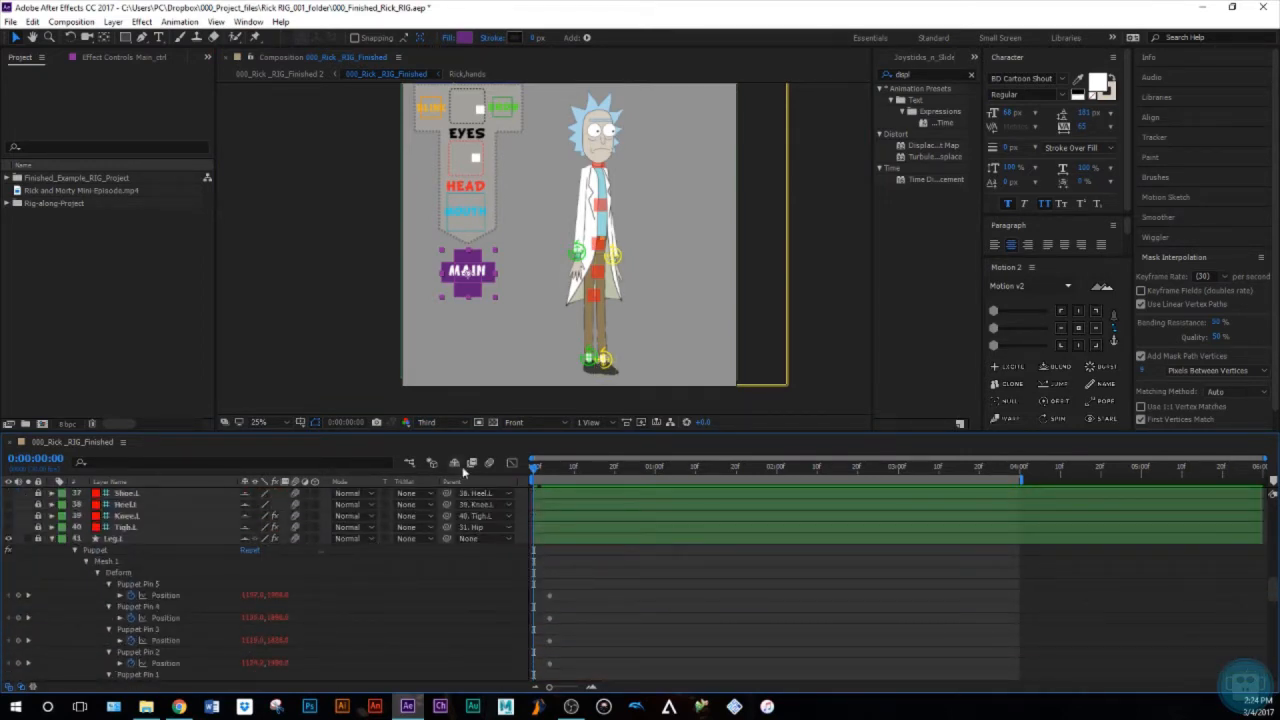
pyautogui.click(456, 464)
pyautogui.click(172, 680)
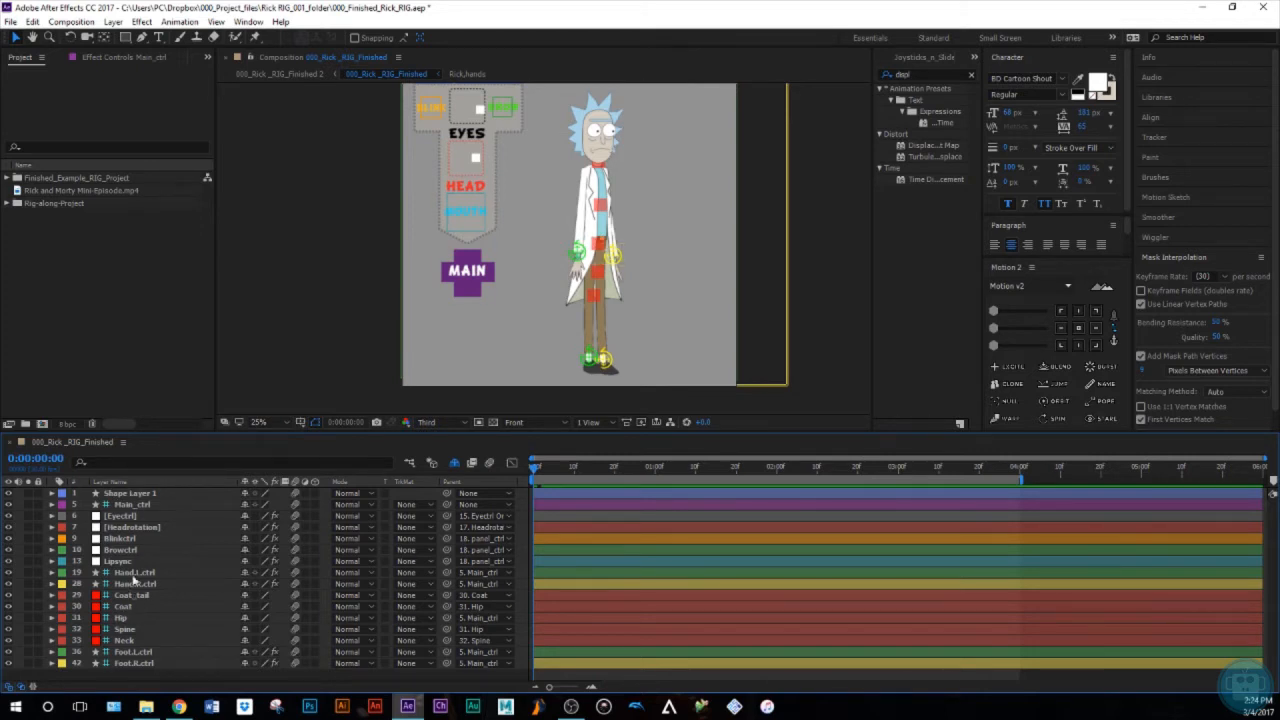
# Hide Shape Layer 1, select Main_ctrl, and step the layer selection down through the controllers to Browctrl
pyautogui.click(138, 493)
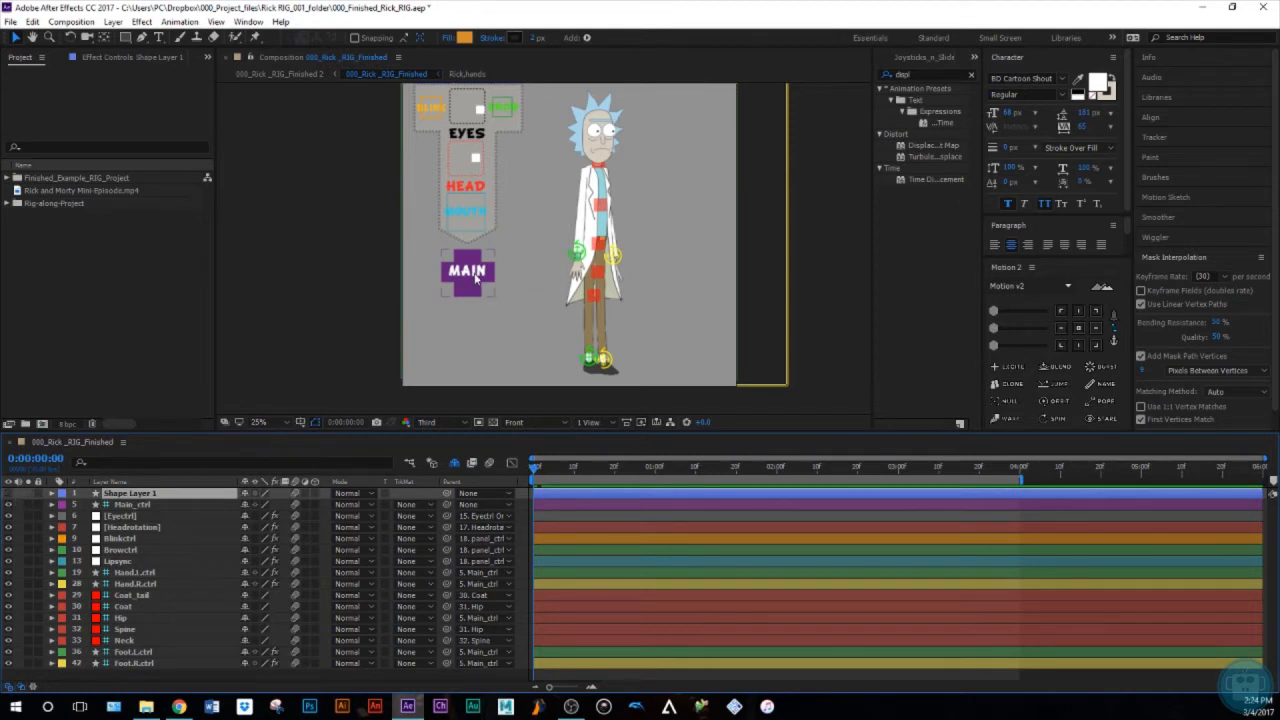
pyautogui.click(470, 274)
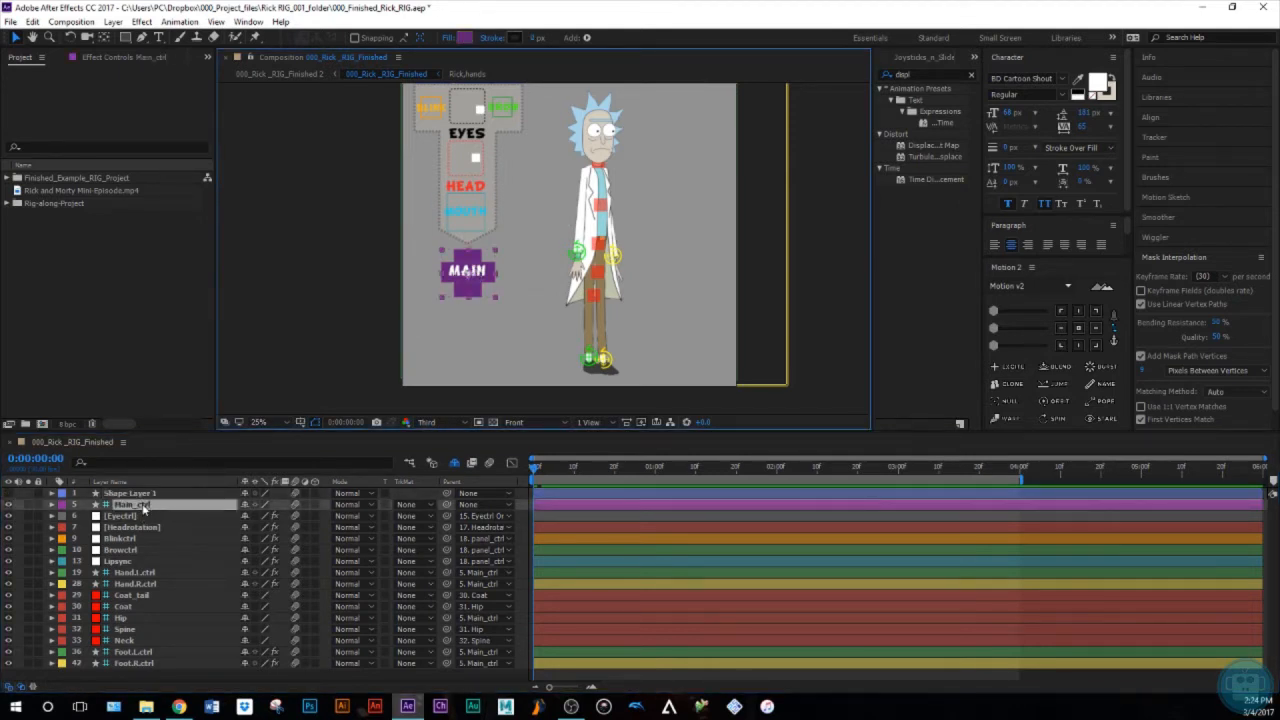
pyautogui.hotkey('ctrl', 'Down')
pyautogui.hotkey('ctrl', 'Down')
pyautogui.hotkey('ctrl', 'Down')
pyautogui.hotkey('ctrl', 'Down')
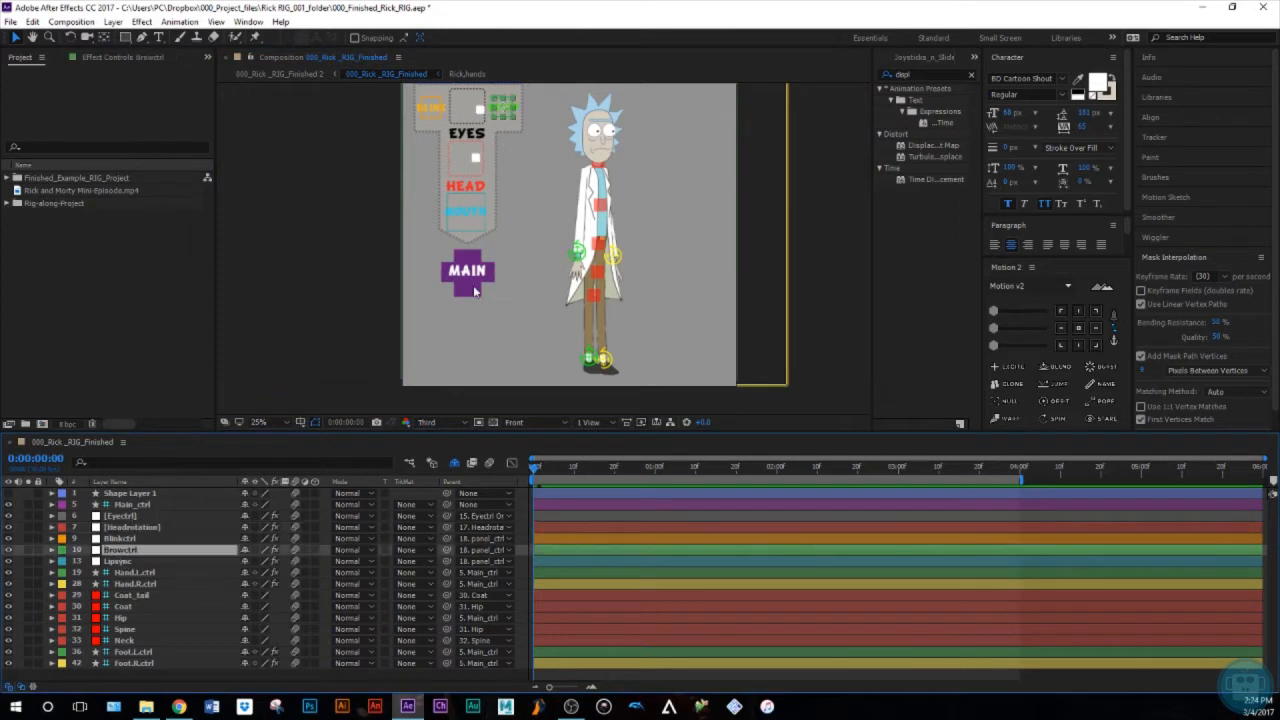
# Select the MAIN controller again and try moving it slightly
pyautogui.click(474, 273)
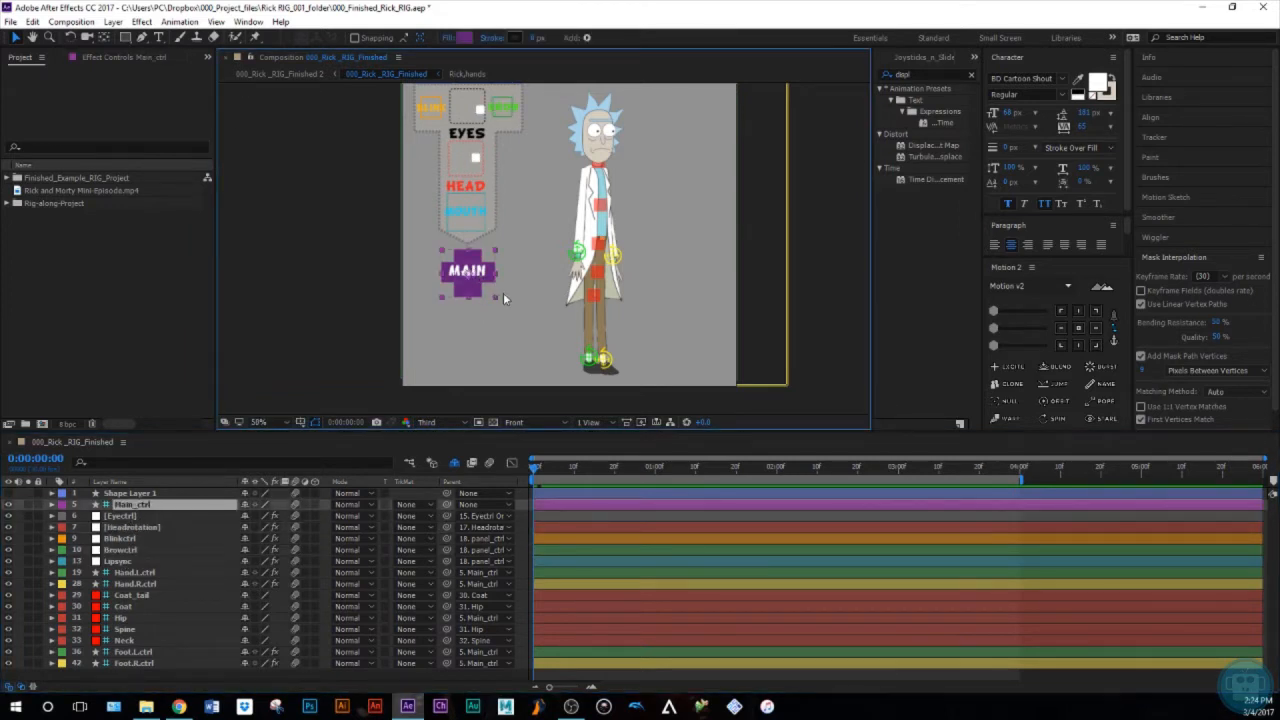
pyautogui.press('.')
pyautogui.press(',')
pyautogui.moveTo(460, 285)
pyautogui.mouseDown()
pyautogui.moveTo(506, 290)
pyautogui.moveTo(478, 290)
pyautogui.moveTo(486, 270)
pyautogui.moveTo(458, 264)
pyautogui.mouseUp()
# Select the MOUTH controller, show its effects, and try the Mouth Swapper slider
pyautogui.click(459, 217)
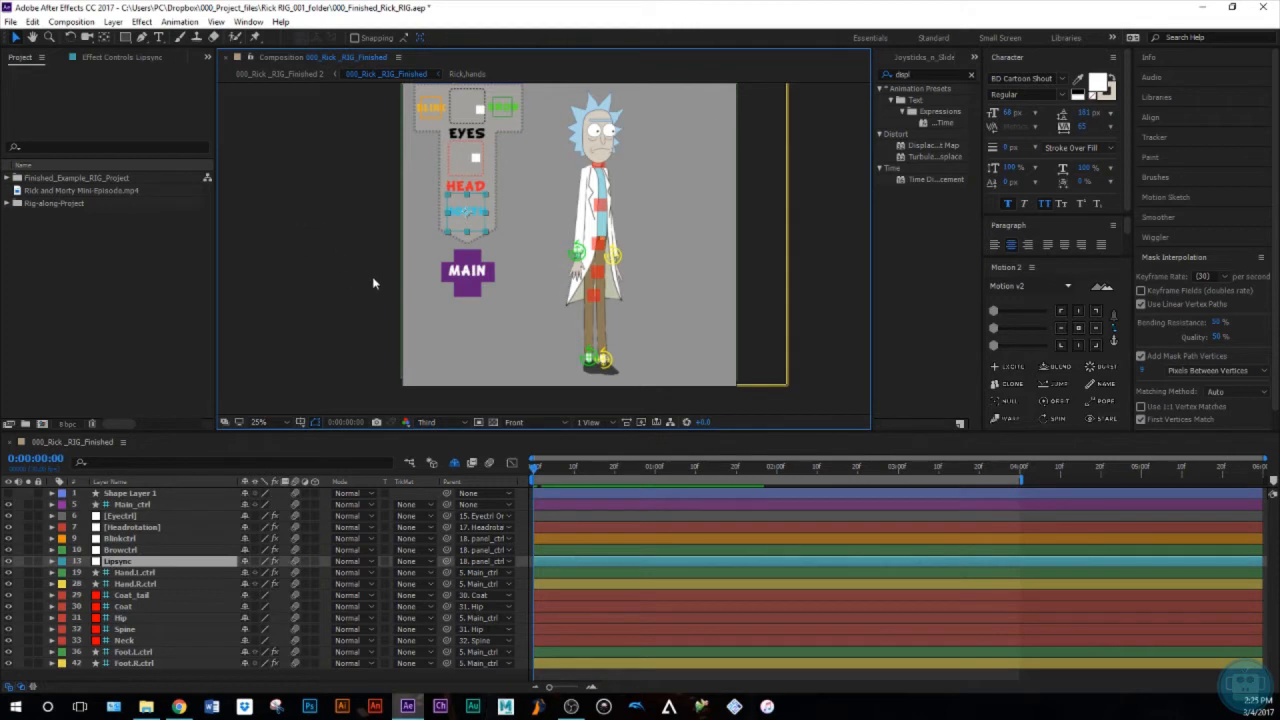
pyautogui.click(122, 57)
pyautogui.press('.')
pyautogui.scroll(5, 483, 263)
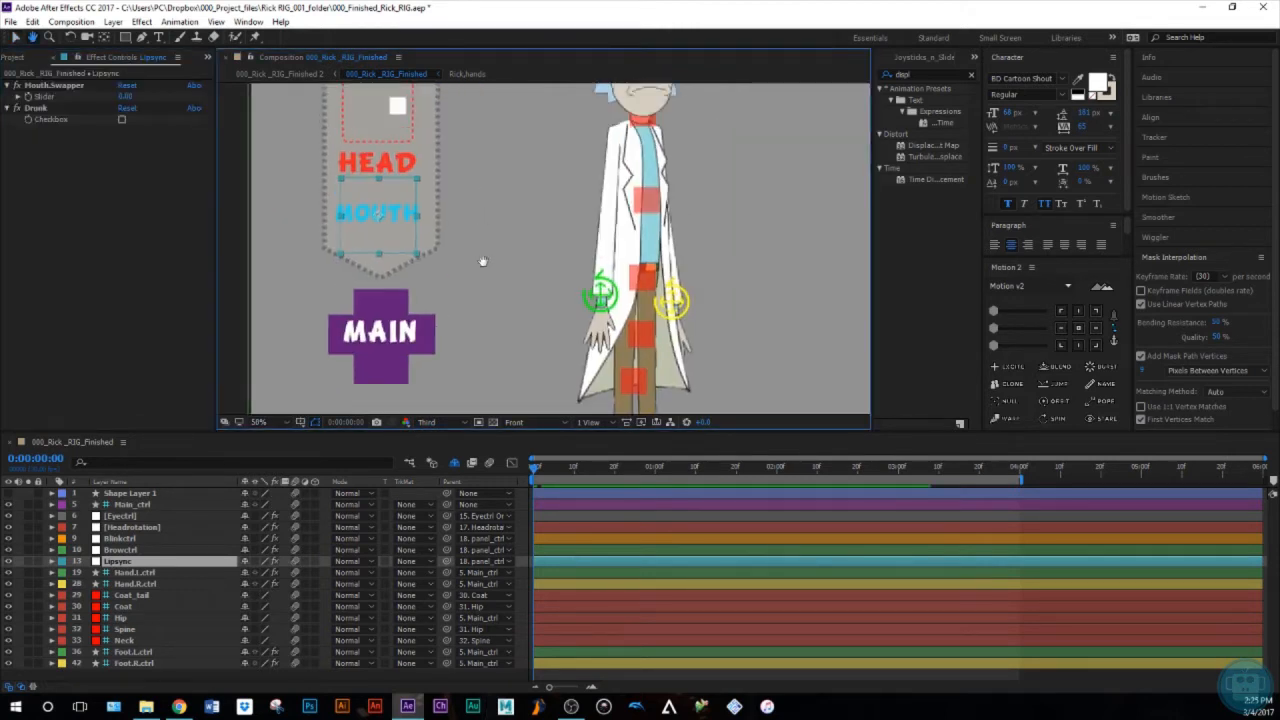
pyautogui.click(66, 88)
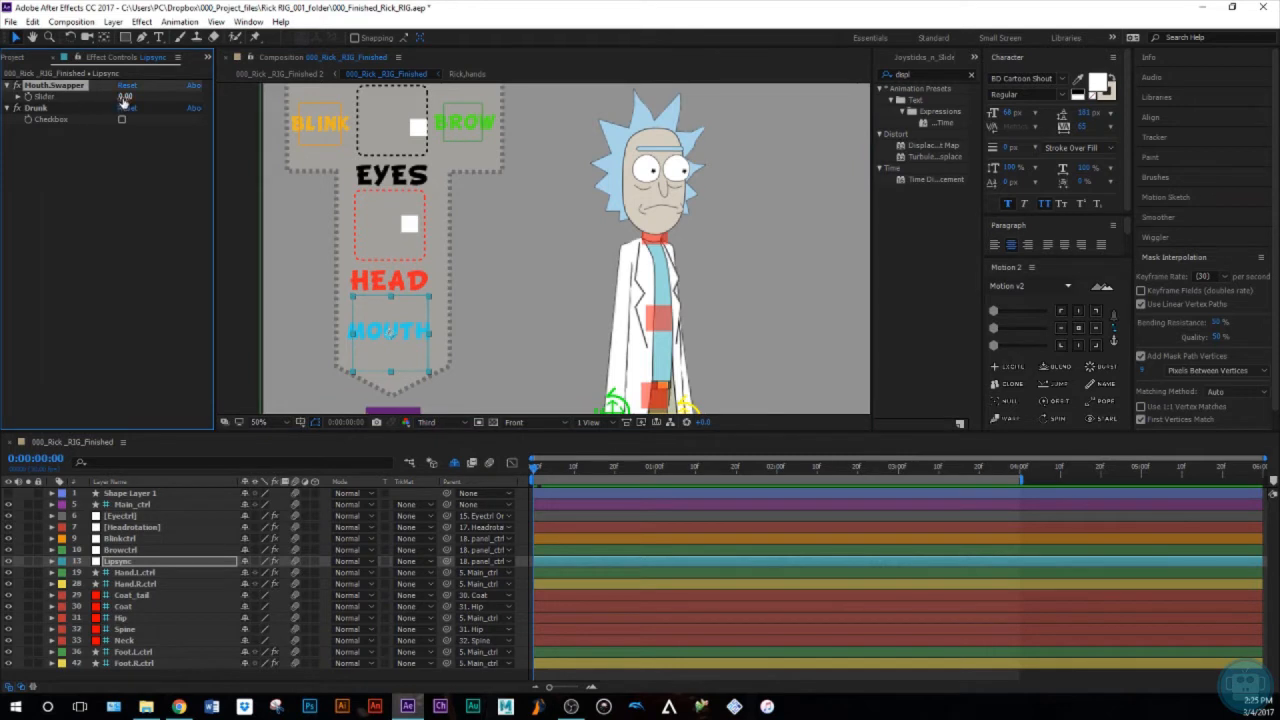
pyautogui.moveTo(122, 97)
pyautogui.mouseDown()
pyautogui.moveTo(155, 91)
pyautogui.moveTo(120, 95)
pyautogui.mouseUp()
# Open the Rick_Mouths composition from the 001_COMPS folder in Finished_Example_RIG_Project
pyautogui.click(20, 58)
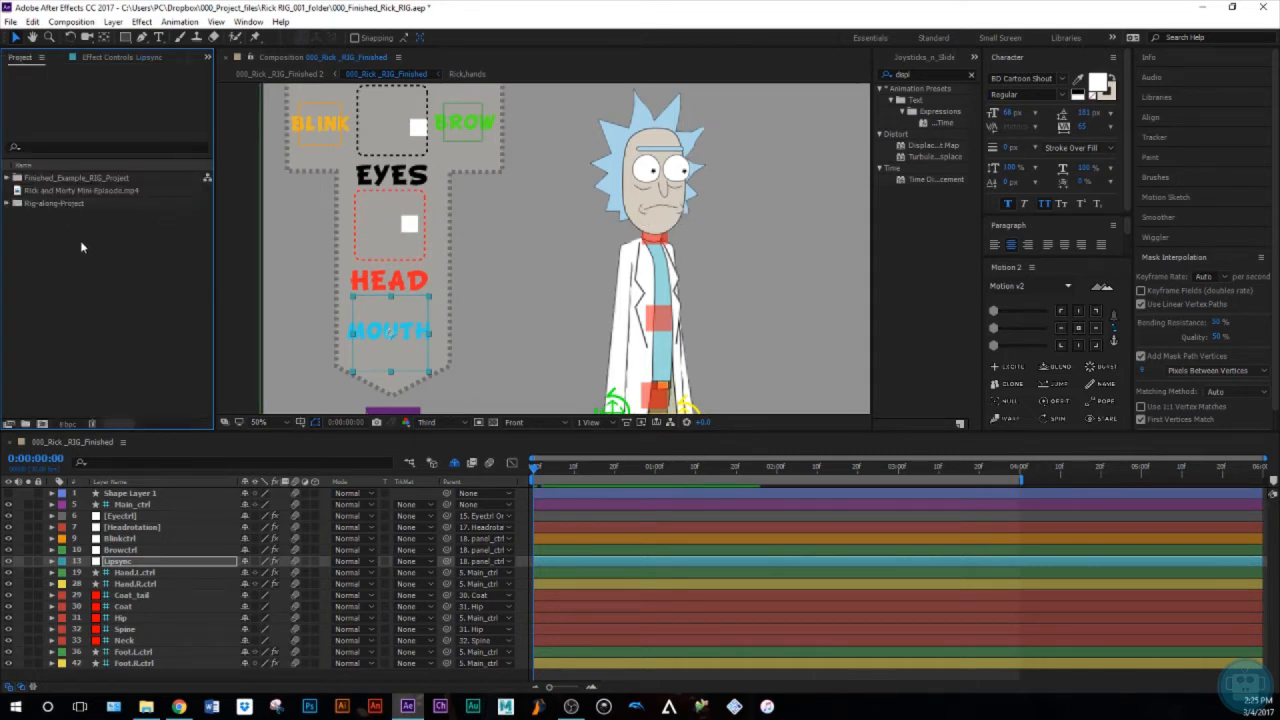
pyautogui.click(7, 178)
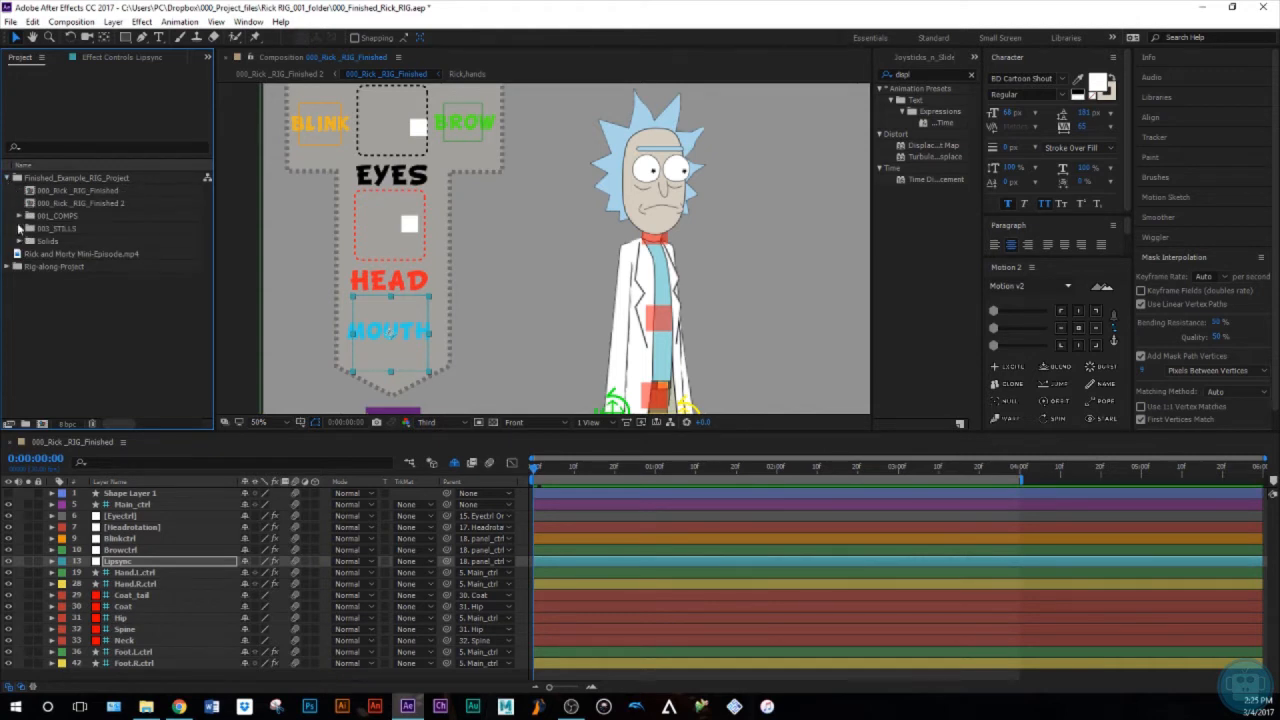
pyautogui.click(20, 216)
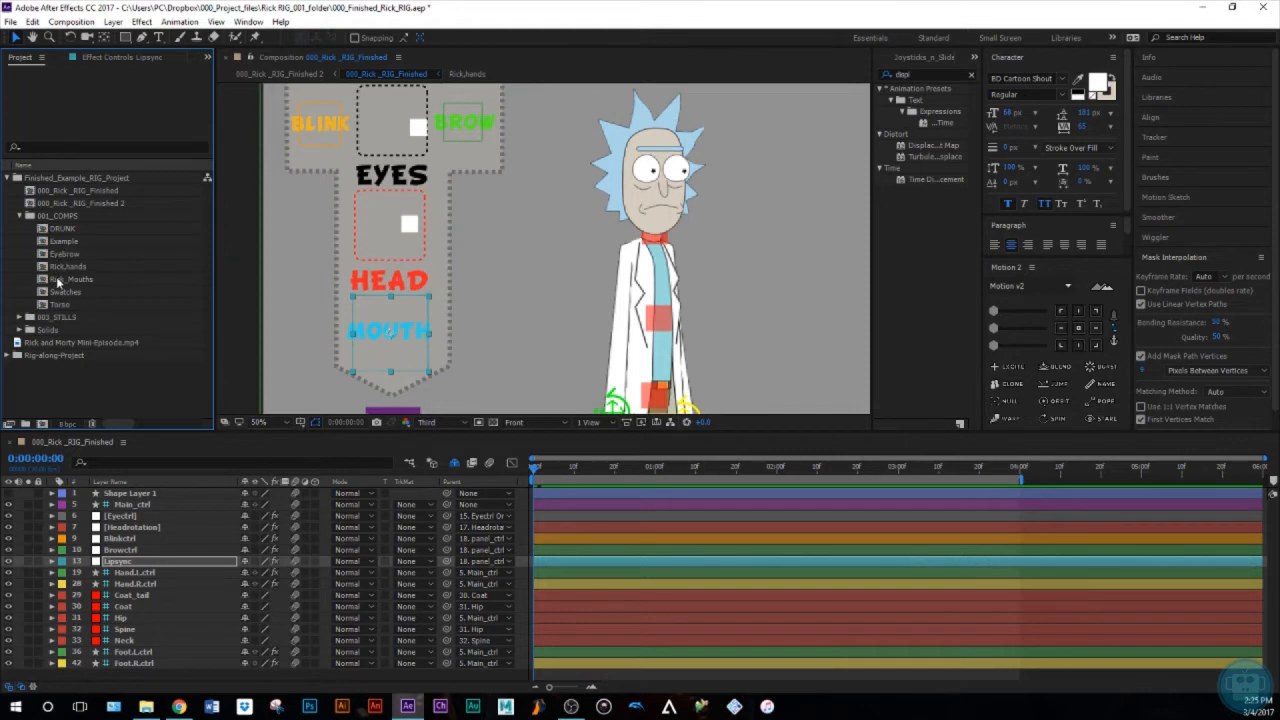
pyautogui.click(64, 280)
pyautogui.doubleClick(74, 280)
# Scrub through the staggered mouth layers to view the different shapes, stopping at frame 3
pyautogui.moveTo(560, 468); pyautogui.dragTo(798, 533)
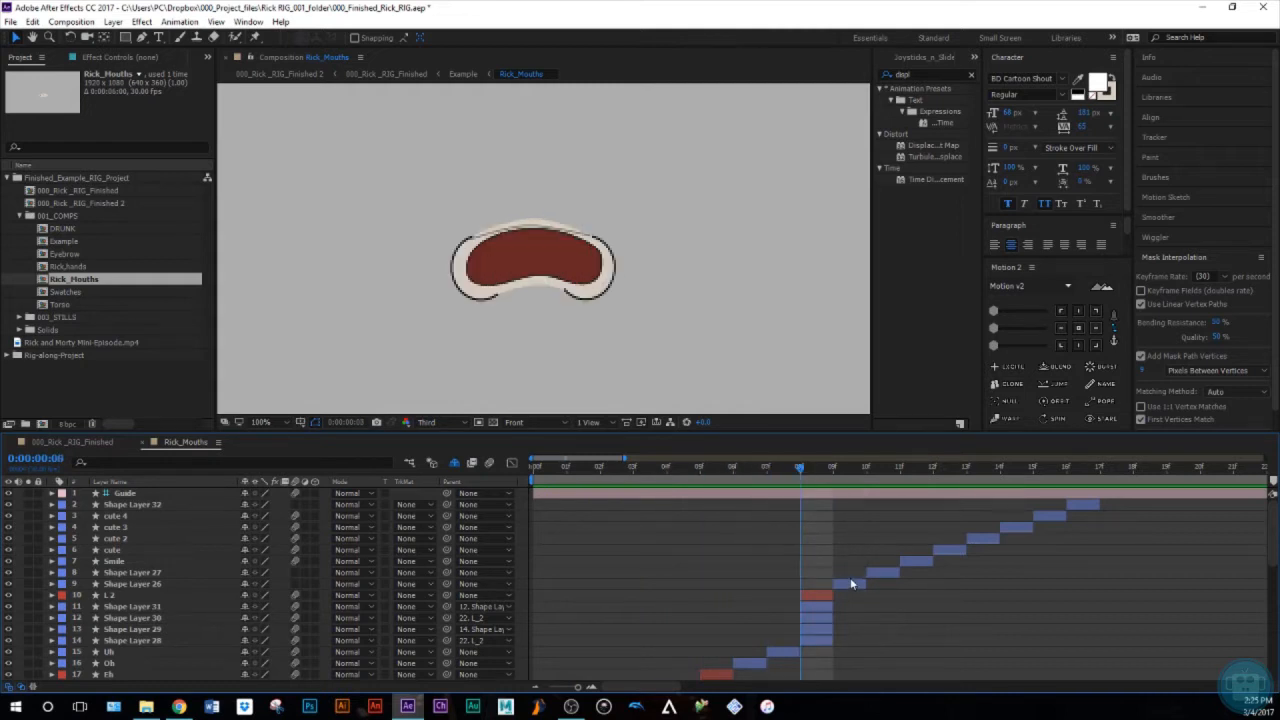
pyautogui.scroll(-2, 850, 577)
pyautogui.scroll(-2, 740, 580)
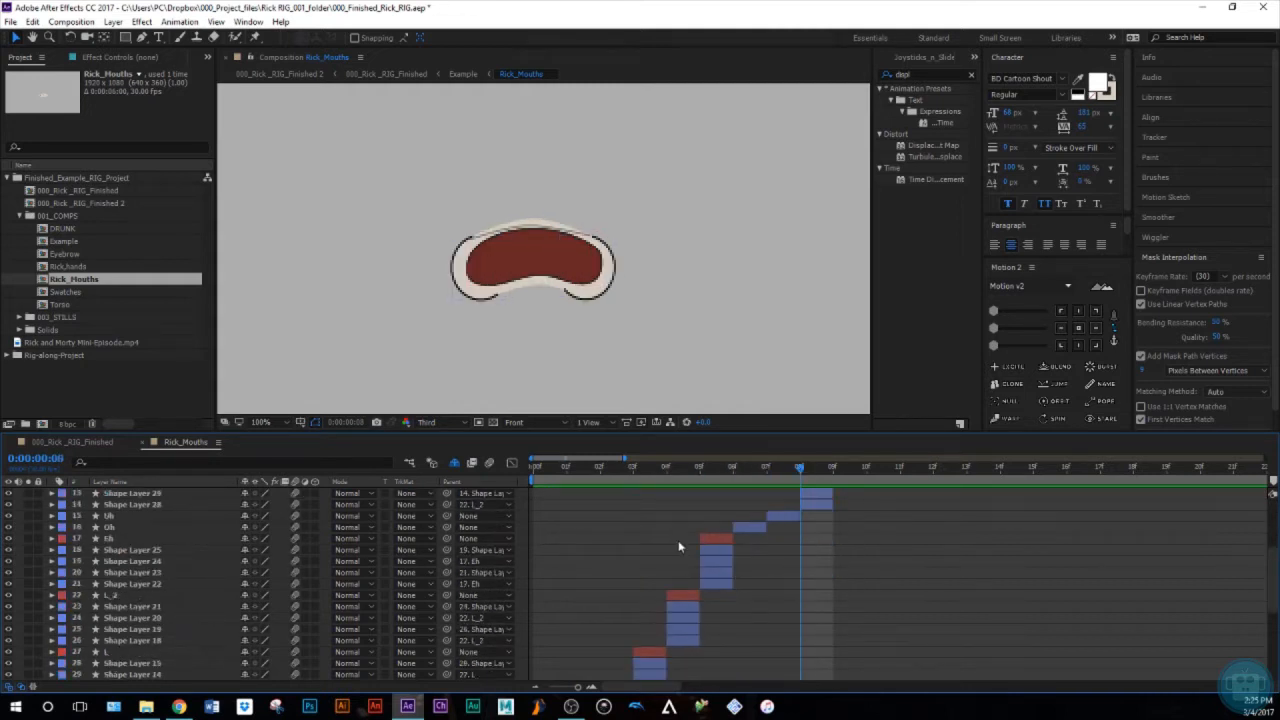
pyautogui.click(684, 476)
pyautogui.moveTo(660, 470); pyautogui.dragTo(640, 476)
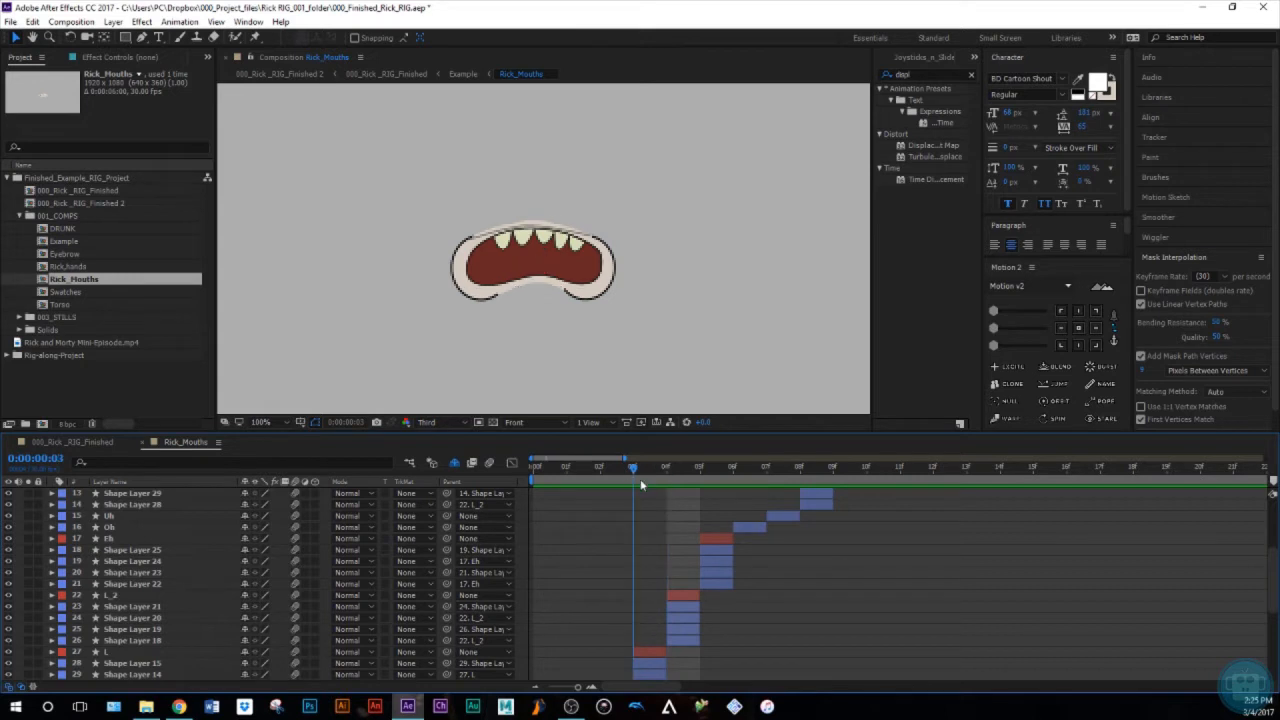
# Change the fill of the mouth shape layer L at frame 3 to a dark orange
pyautogui.click(648, 656)
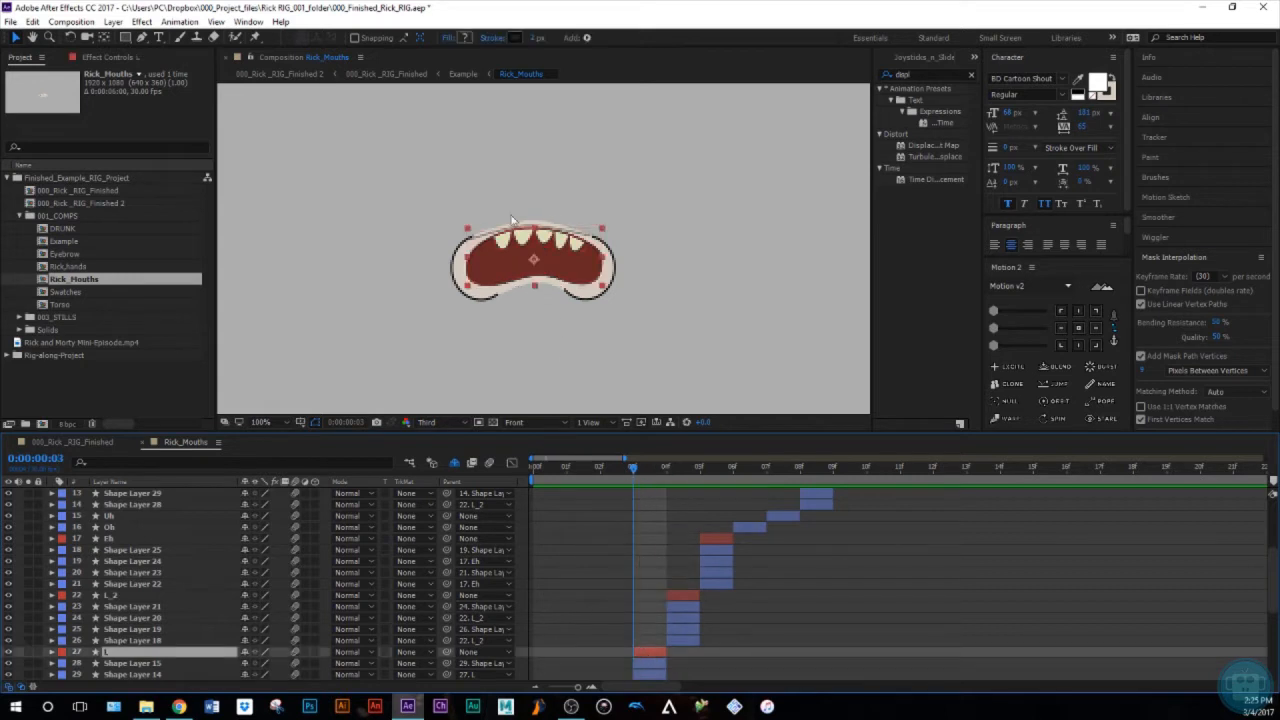
pyautogui.click(462, 38)
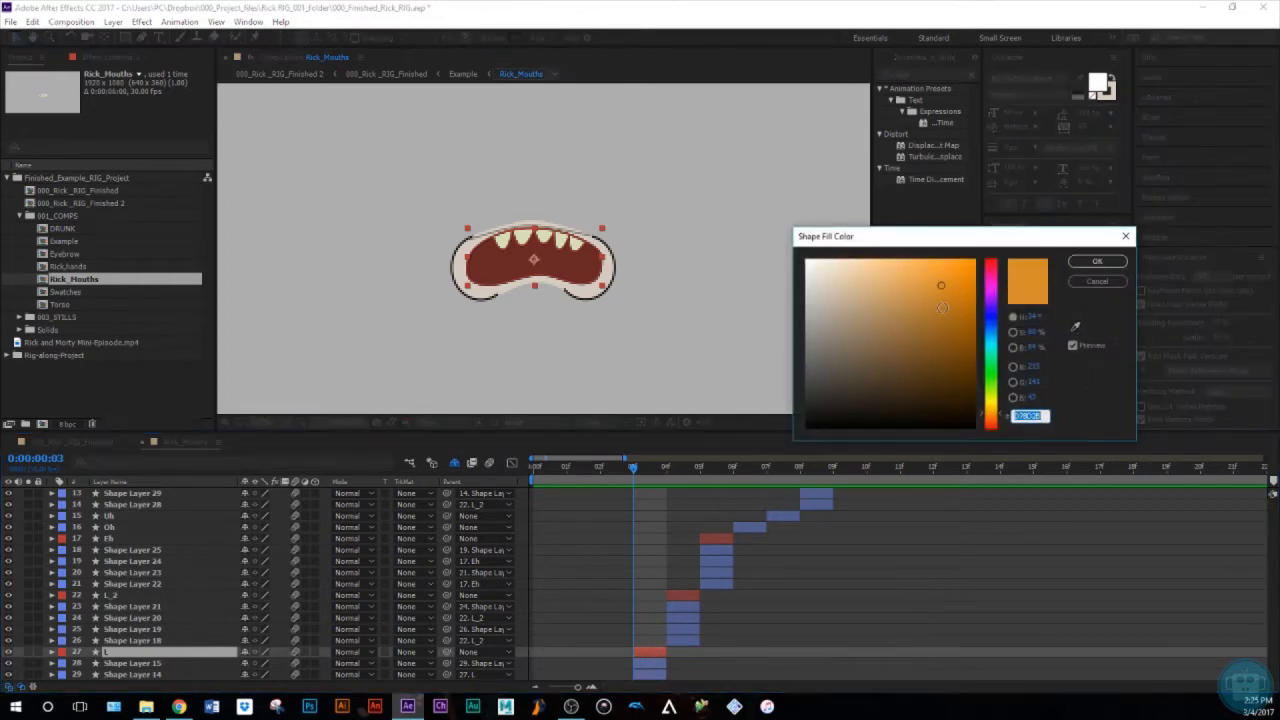
pyautogui.click(938, 322)
pyautogui.click(1097, 261)
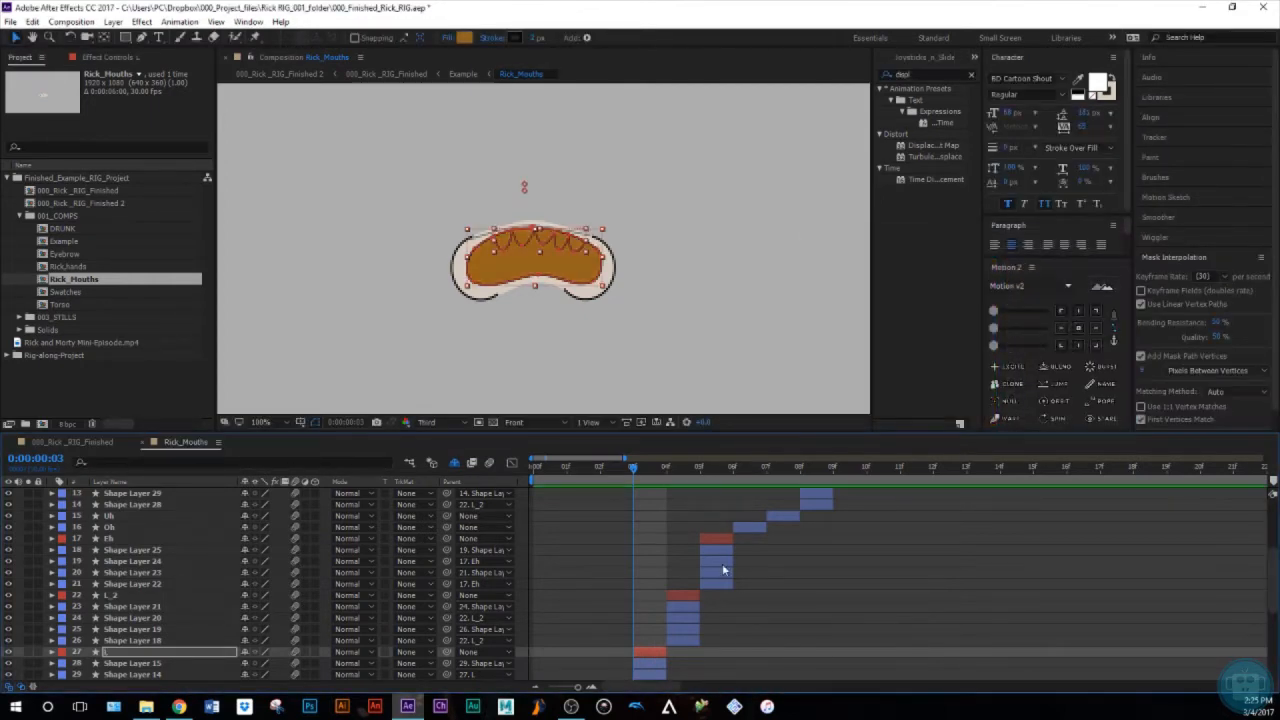
pyautogui.click(874, 600)
# At frame 17, draw a five-point zigzag mouth with the Pen tool over the guide shape
pyautogui.scroll(5, 917, 598)
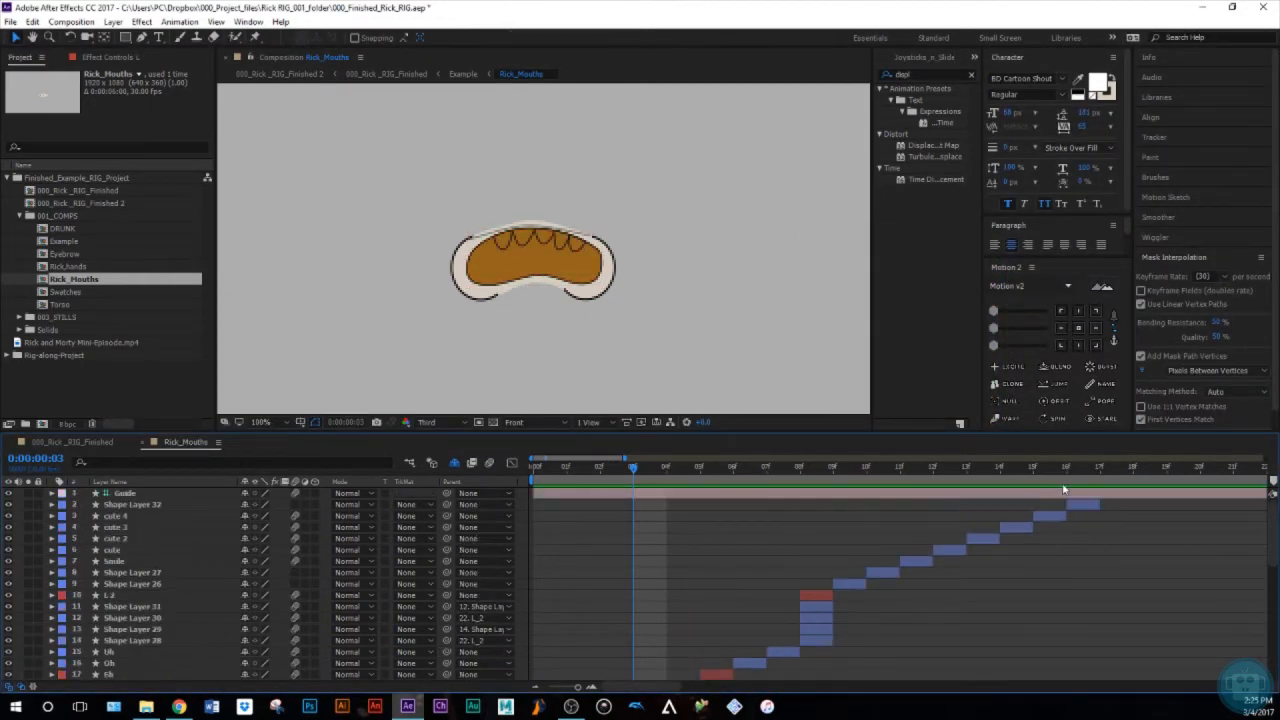
pyautogui.click(1087, 471)
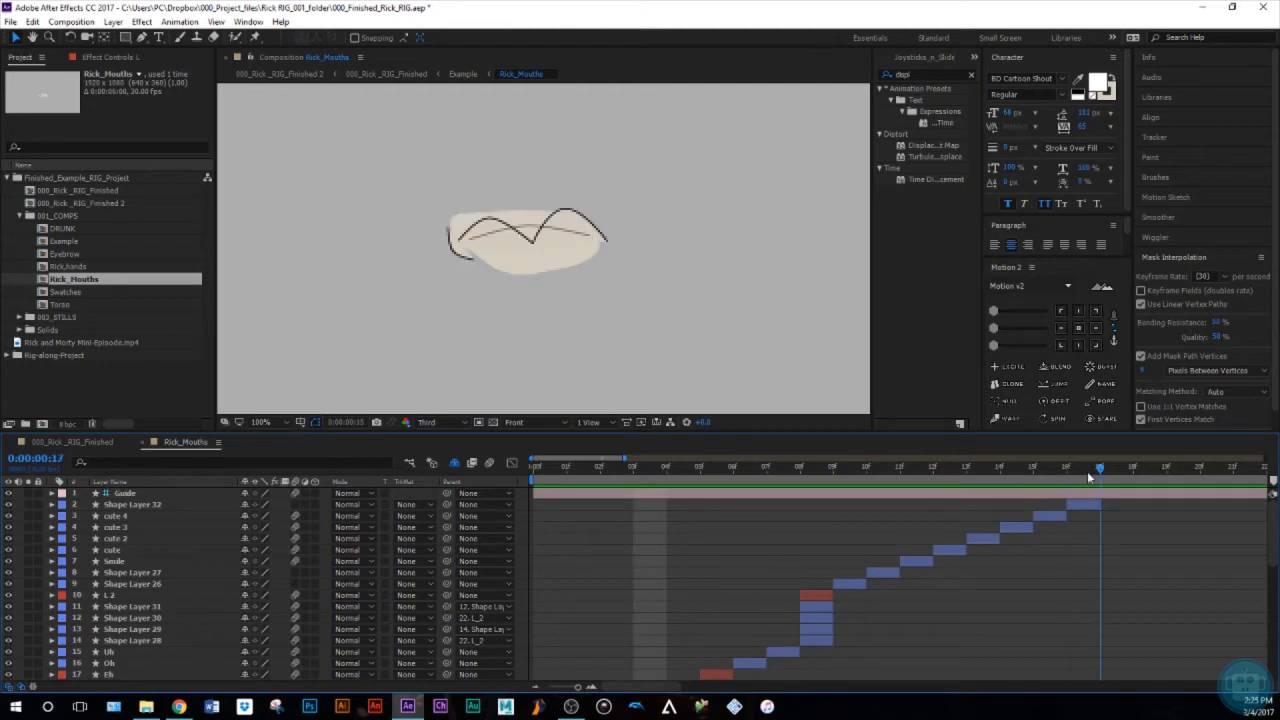
pyautogui.click(142, 37)
pyautogui.click(475, 245)
pyautogui.click(507, 208)
pyautogui.click(507, 284)
pyautogui.click(563, 213)
pyautogui.click(603, 296)
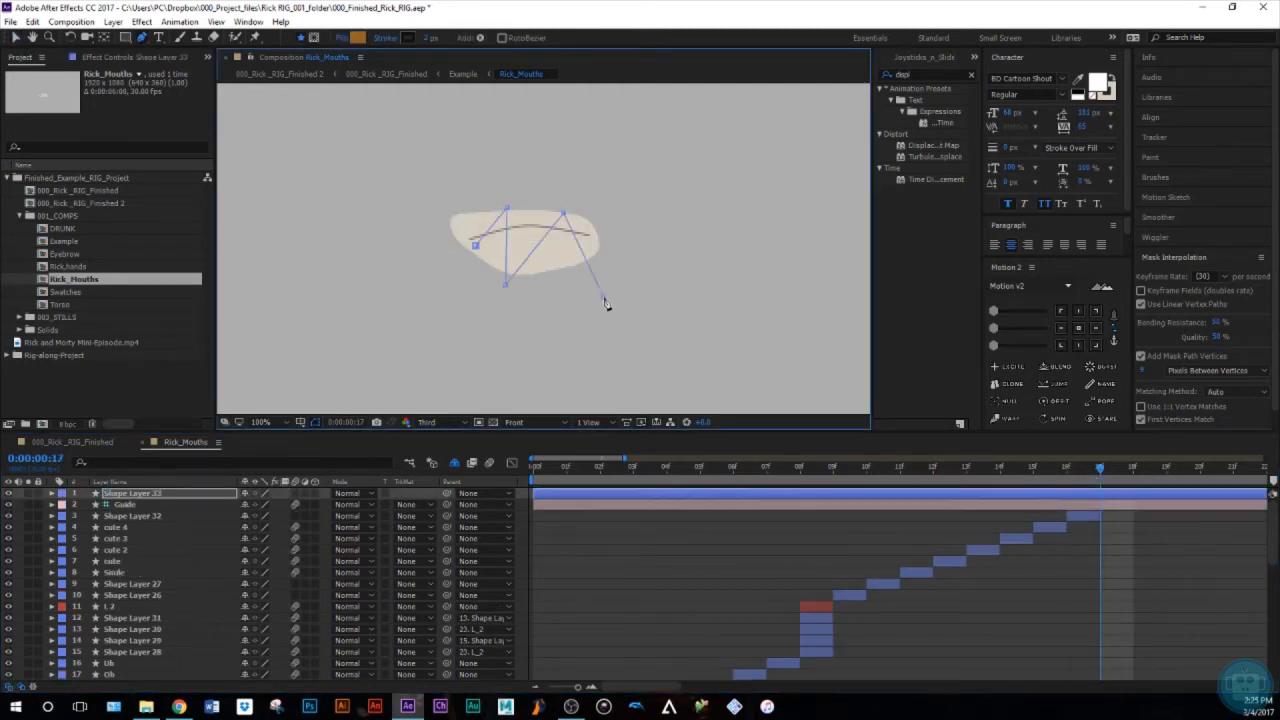
# Convert the three inner points of the zigzag path into smooth curves
pyautogui.keyDown('alt'); pyautogui.click(563, 215); pyautogui.keyUp('alt')
pyautogui.keyDown('alt'); pyautogui.click(507, 285); pyautogui.keyUp('alt')
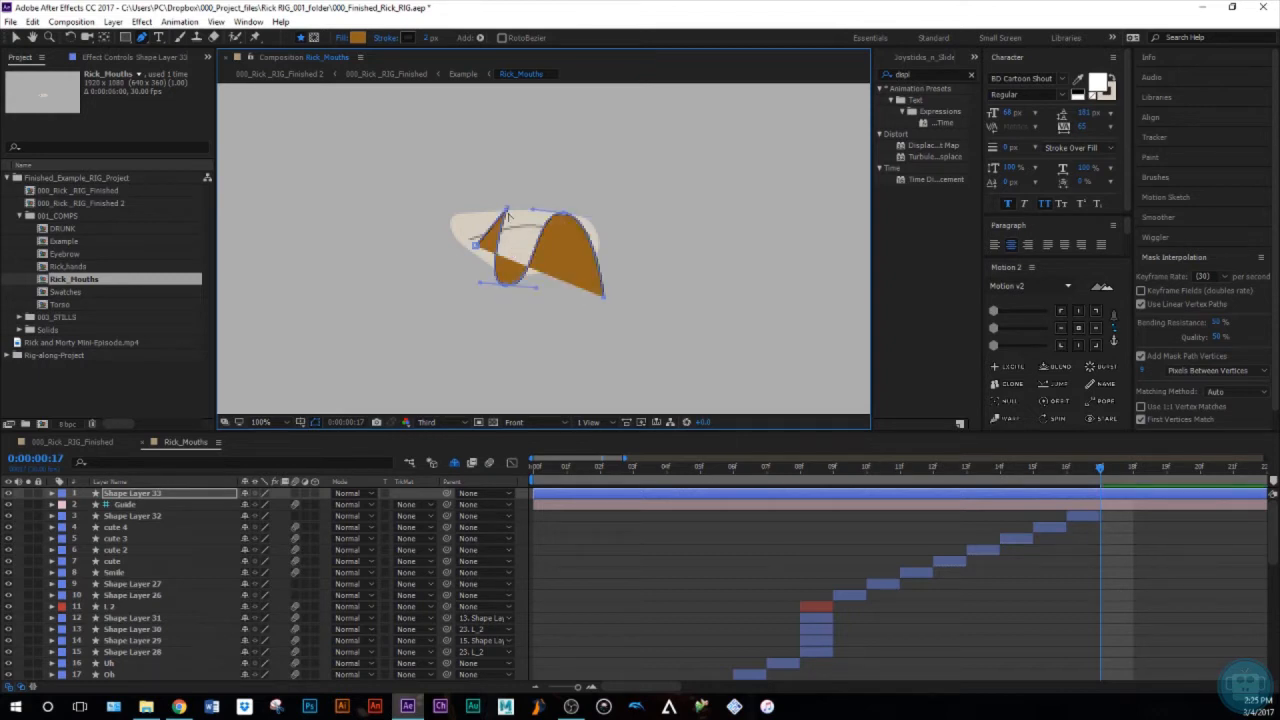
pyautogui.keyDown('alt'); pyautogui.click(507, 210); pyautogui.keyUp('alt')
# Trim the start of the new mouth layer to frame 17 and place it below the Guide layer
pyautogui.hotkey('alt', '[')
pyautogui.moveTo(167, 498); pyautogui.dragTo(172, 514)
pyautogui.moveTo(296, 498); pyautogui.dragTo(292, 585)
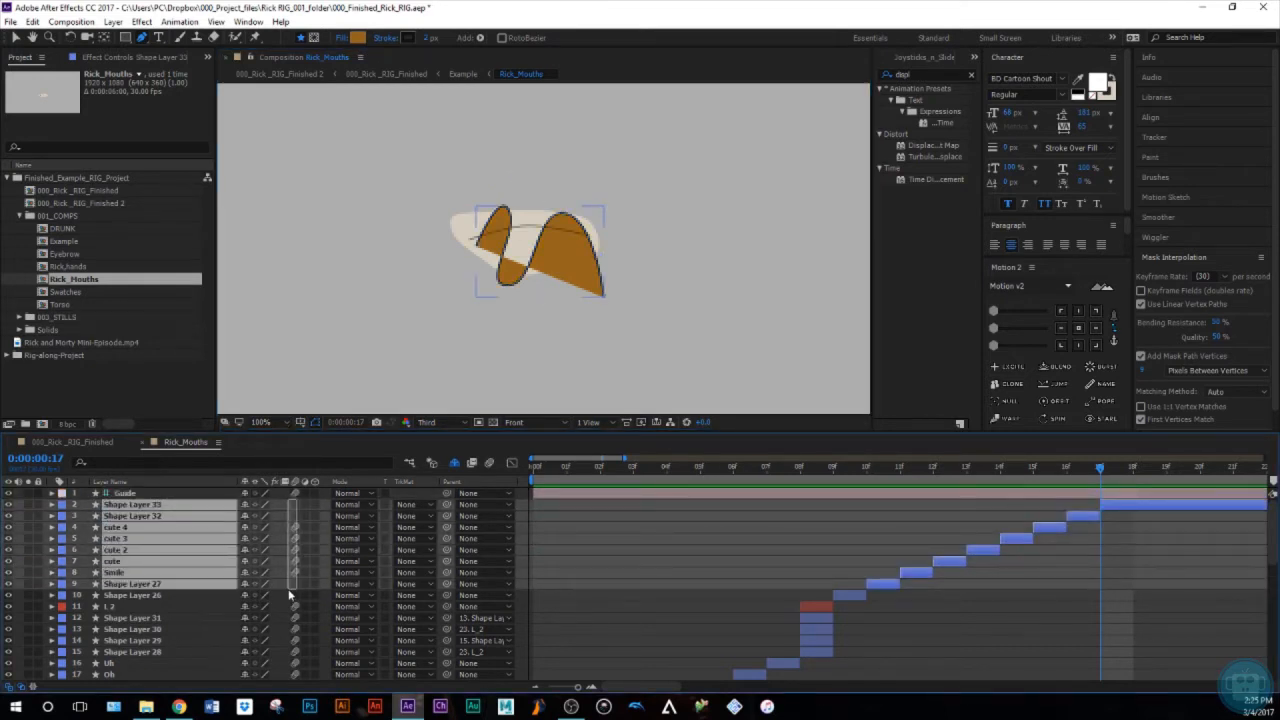
# Return to the 000_Rick_RIG_Finished composition and raise the Mouth Swapper slider until the newly drawn mouth is shown
pyautogui.click(80, 443)
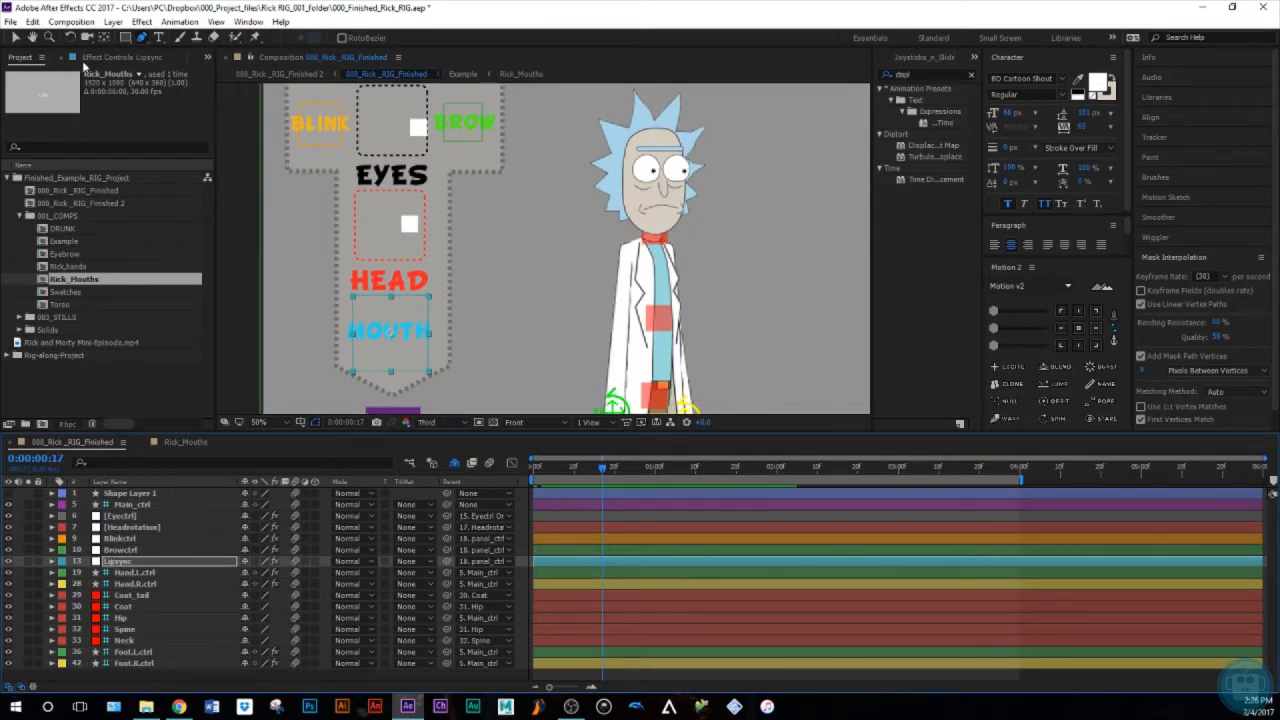
pyautogui.click(95, 58)
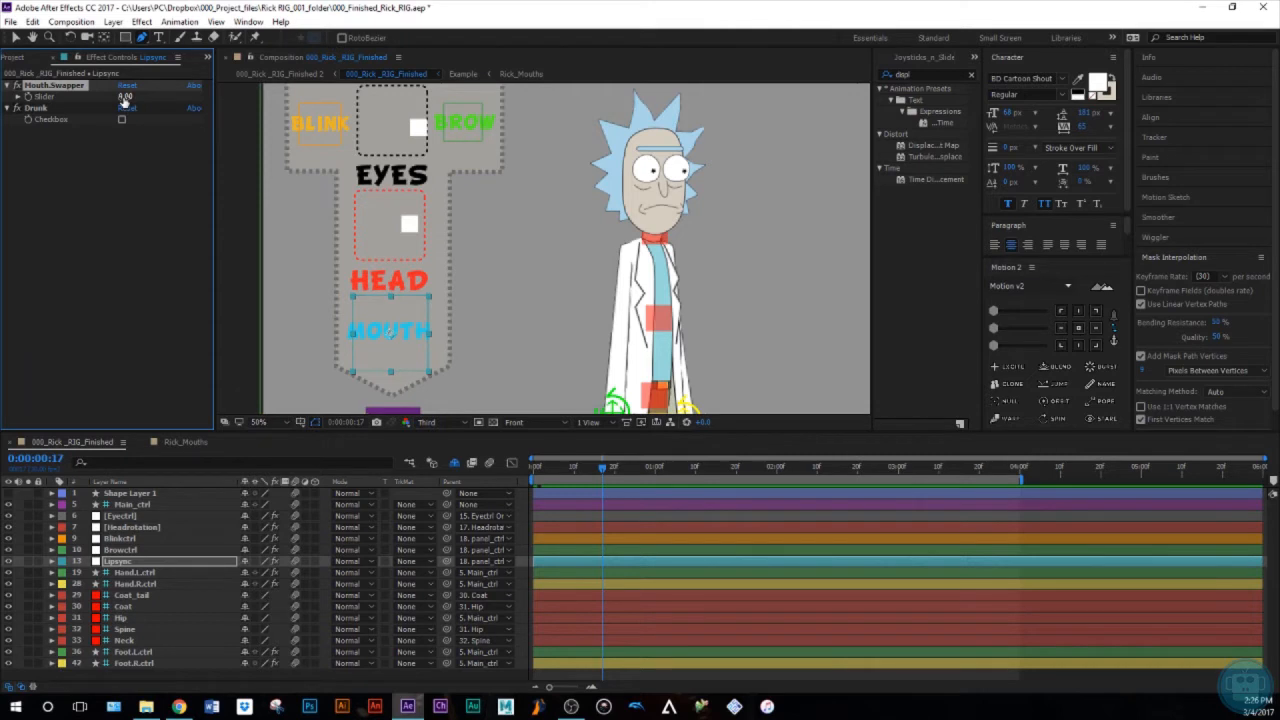
pyautogui.moveTo(124, 96); pyautogui.dragTo(128, 92)
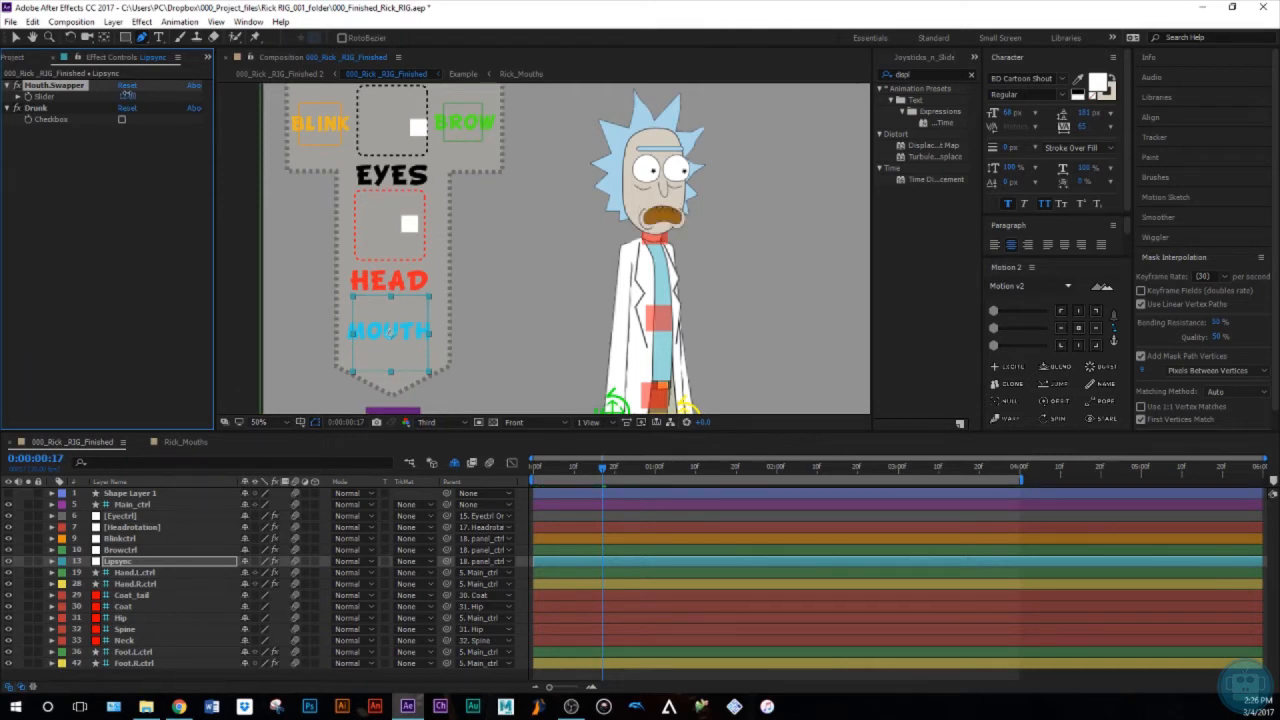
pyautogui.moveTo(128, 93); pyautogui.dragTo(152, 85)
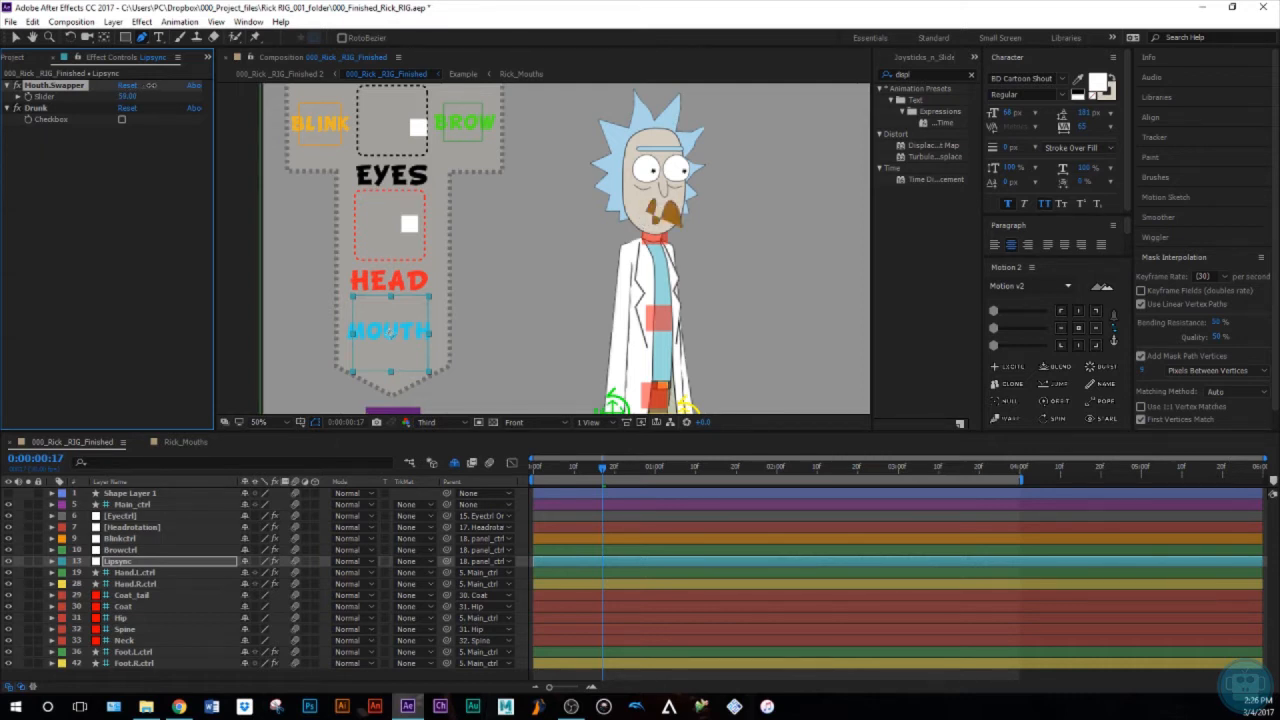
# Delete the hand-drawn zigzag mouth layer, Shape Layer 33, from the Rick_Mouths composition
pyautogui.click(185, 441)
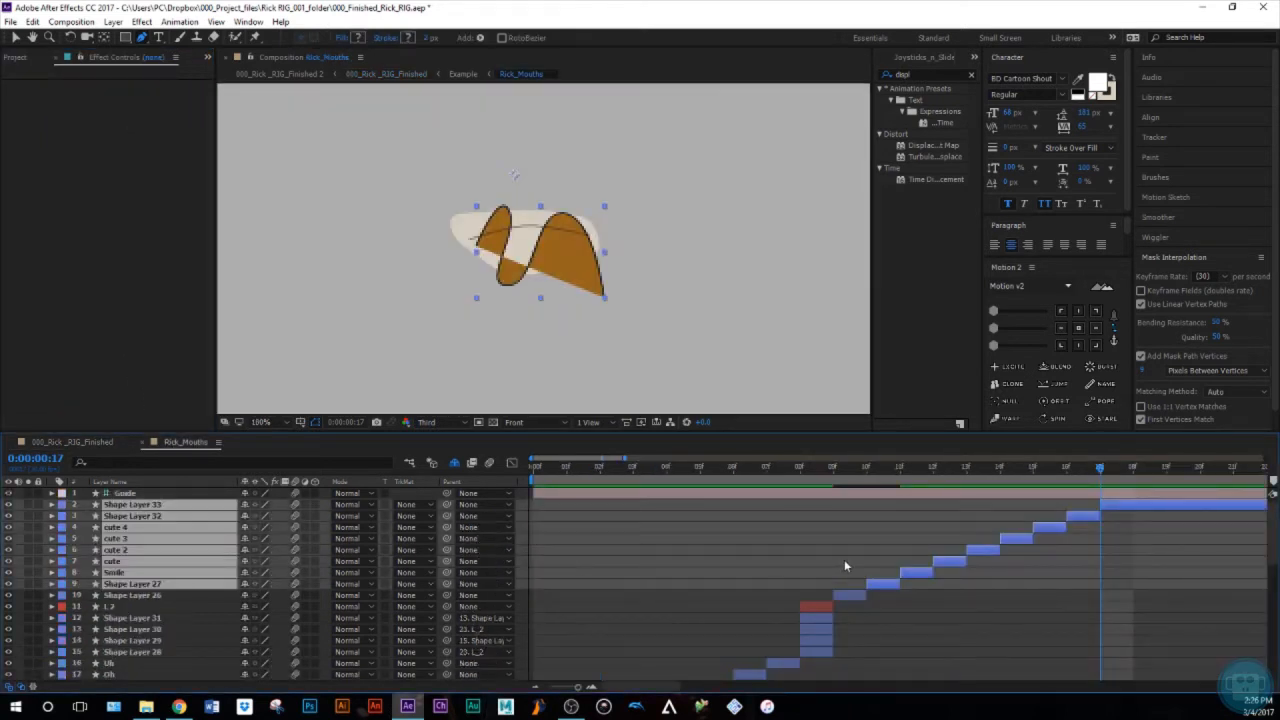
pyautogui.click(1114, 509)
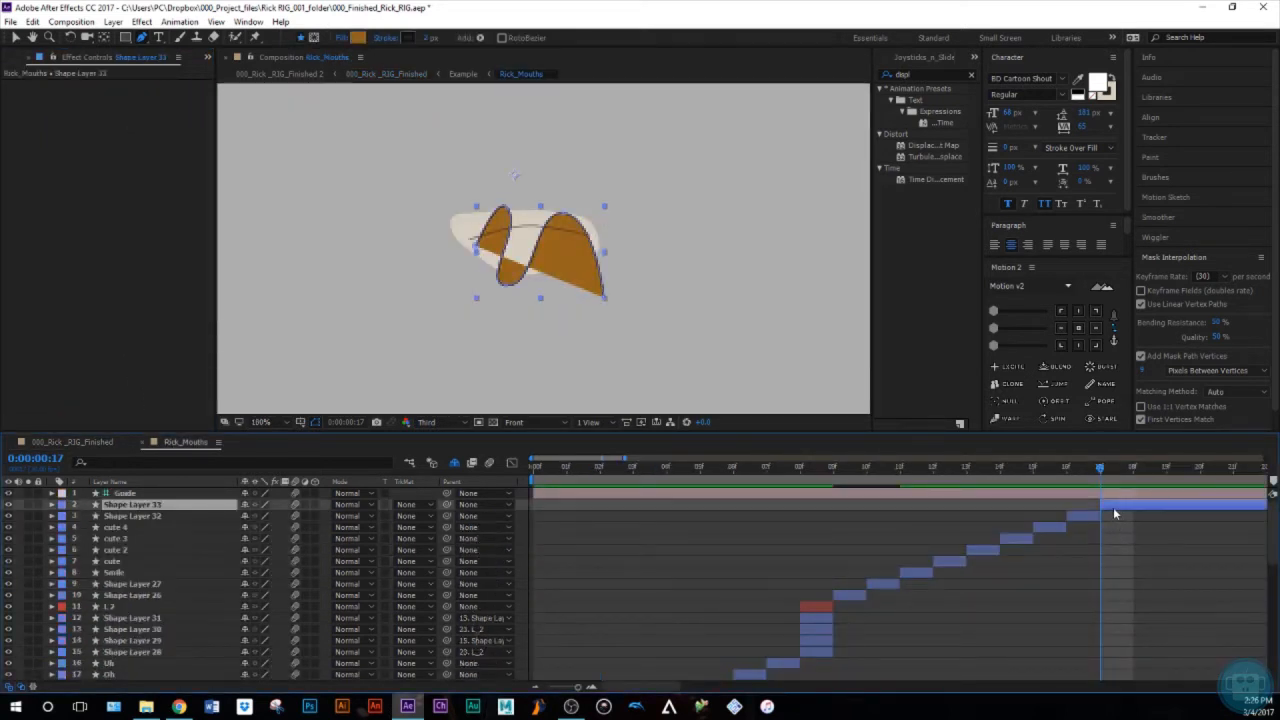
pyautogui.press('Delete')
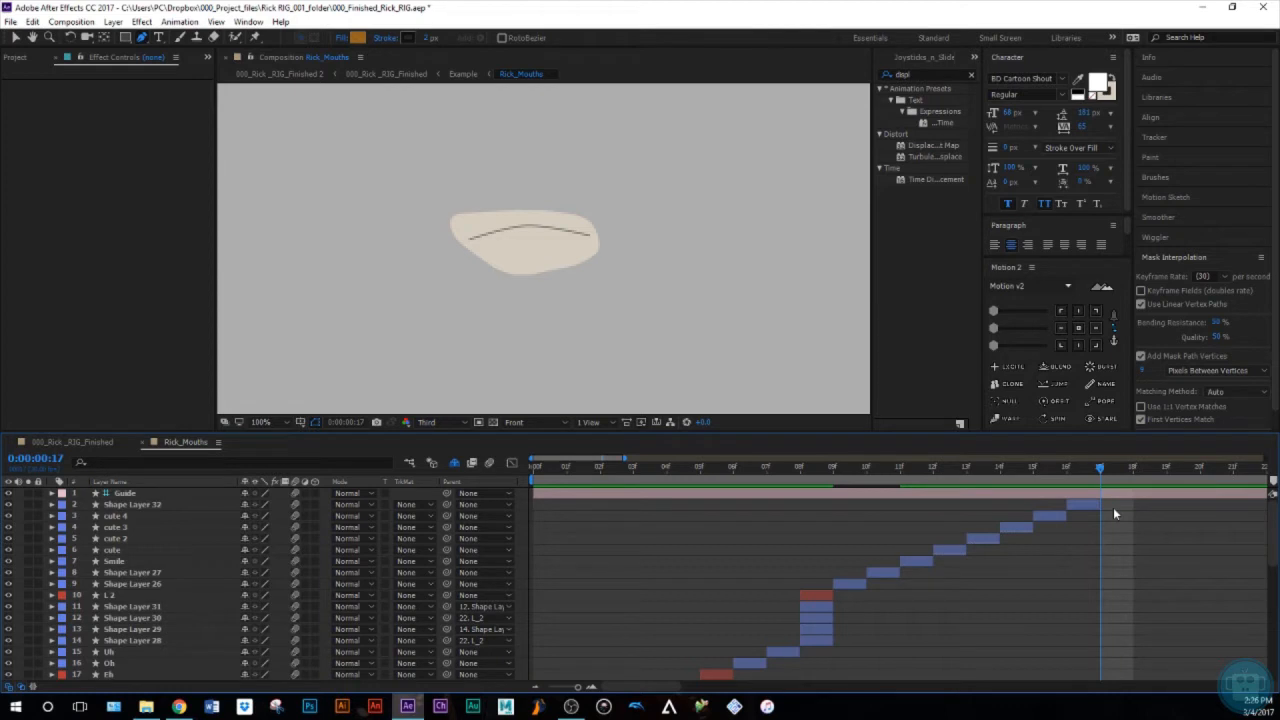
# Back in the rig composition, set the Mouth Swapper slider to 0 and enable the Drunk checkbox
pyautogui.click(146, 442)
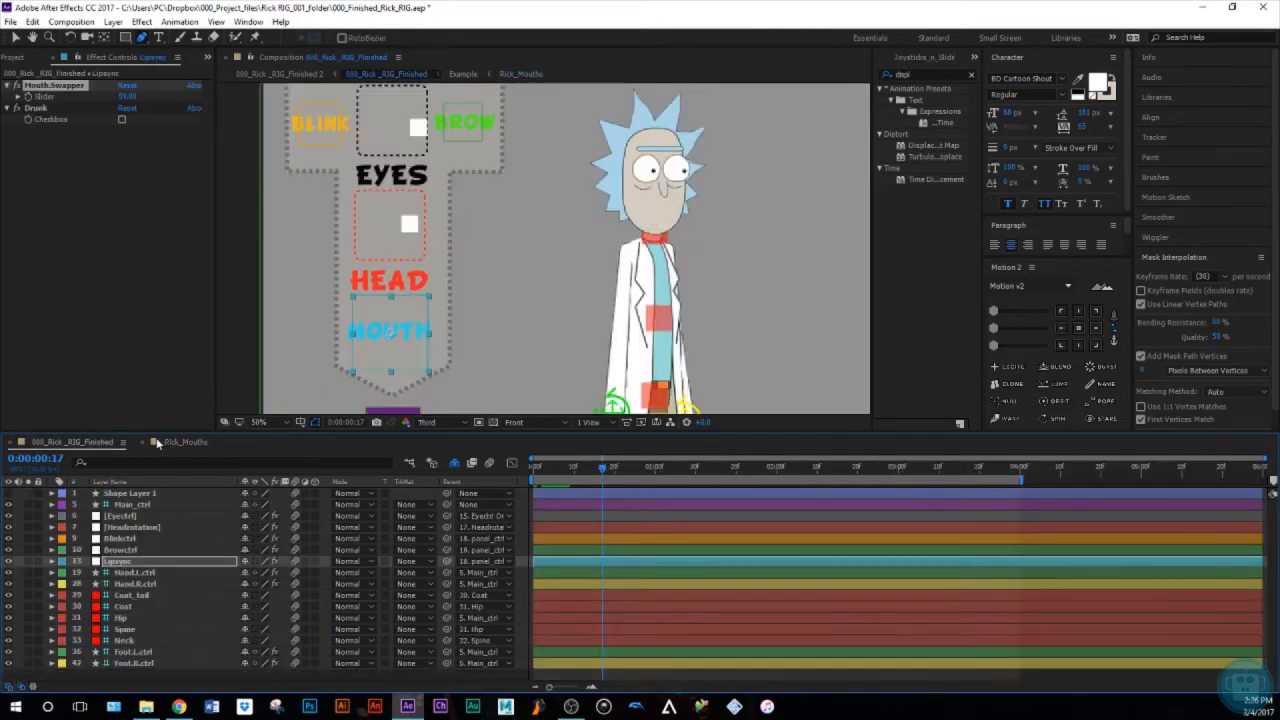
pyautogui.click(127, 96)
pyautogui.write('0')
pyautogui.press('Return')
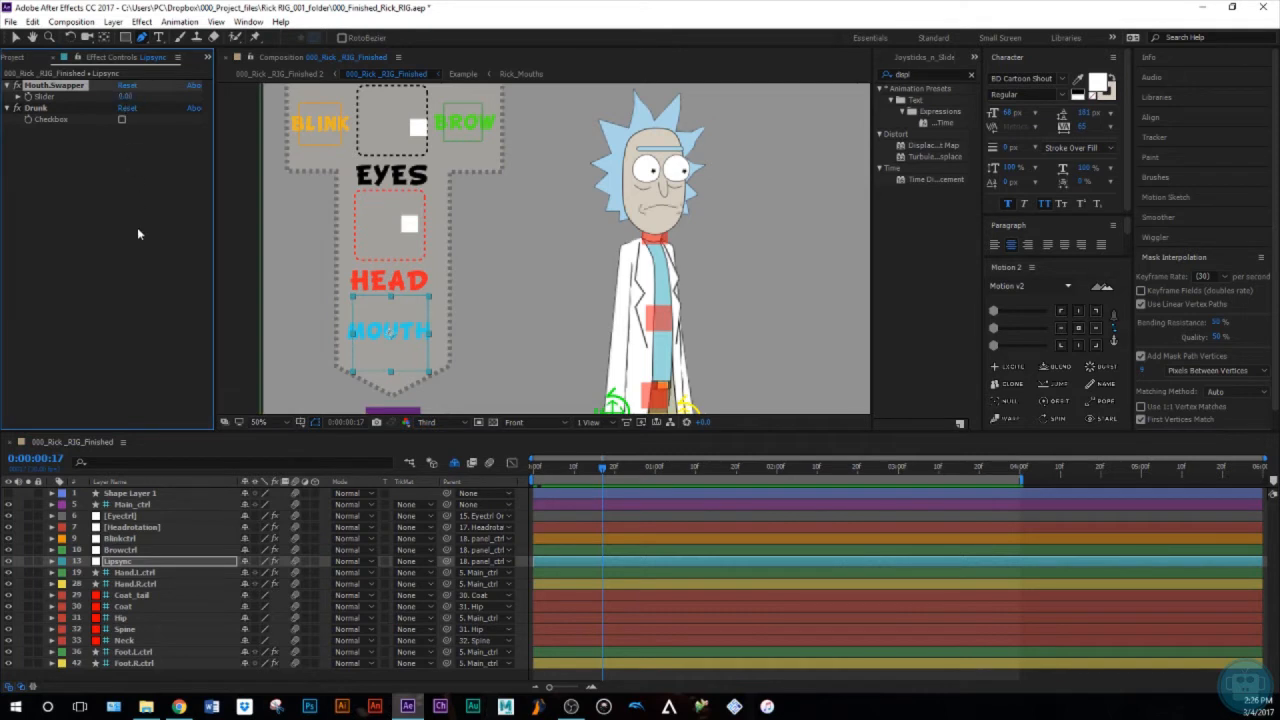
pyautogui.click(121, 120)
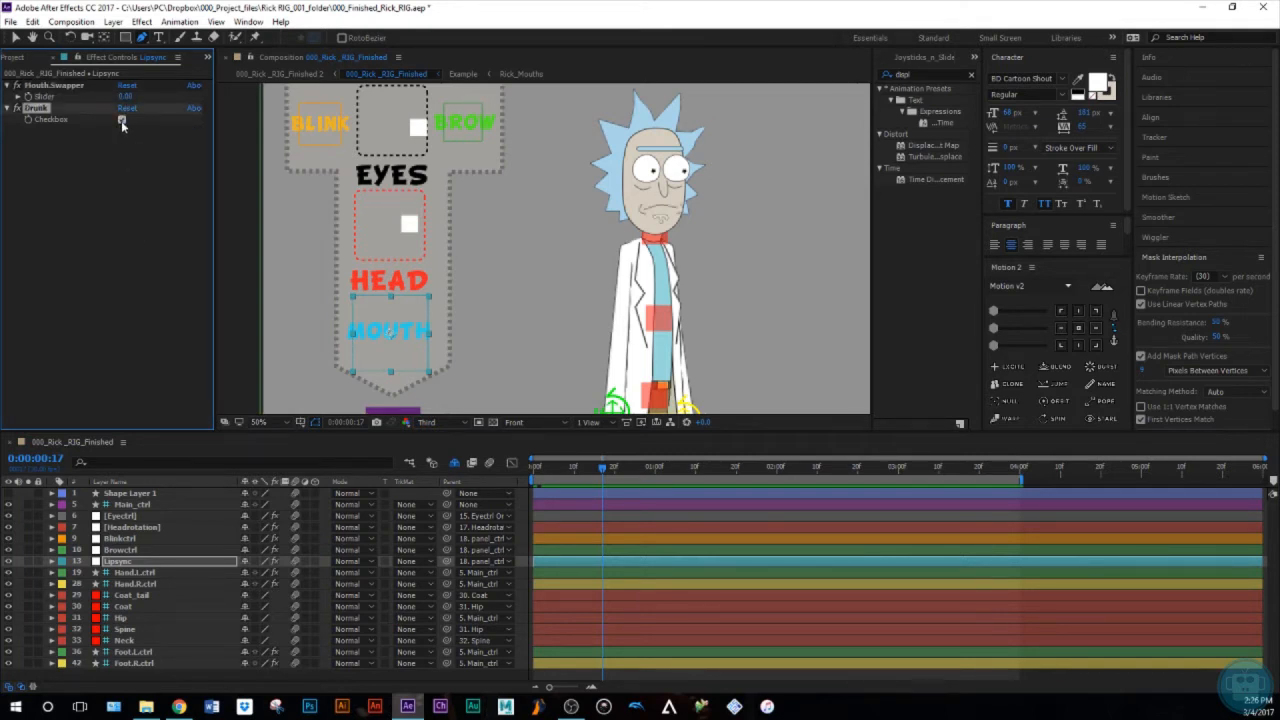
# Try raising the Mouth Swapper slider with Drunk enabled, undo that change, and disable the Drunk checkbox
pyautogui.moveTo(119, 100)
pyautogui.mouseDown()
pyautogui.moveTo(138, 88)
pyautogui.moveTo(128, 93)
pyautogui.mouseUp()
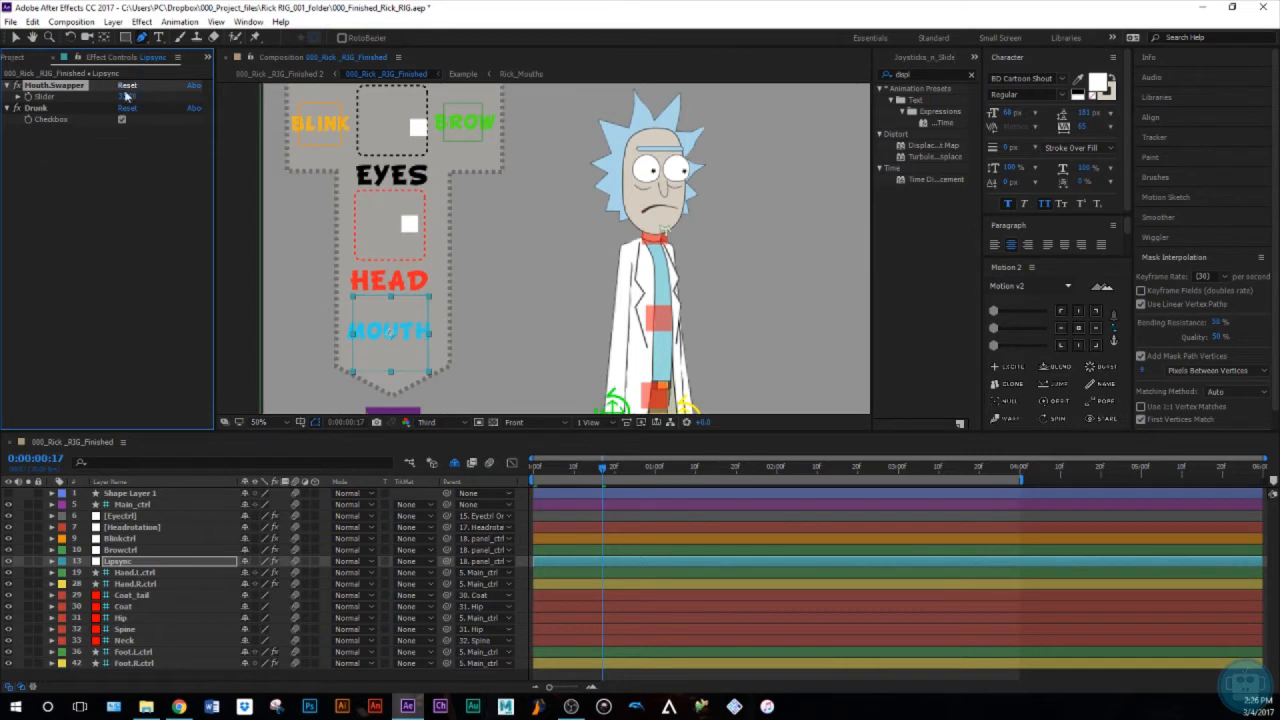
pyautogui.hotkey('ctrl', 'z')
pyautogui.click(123, 119)
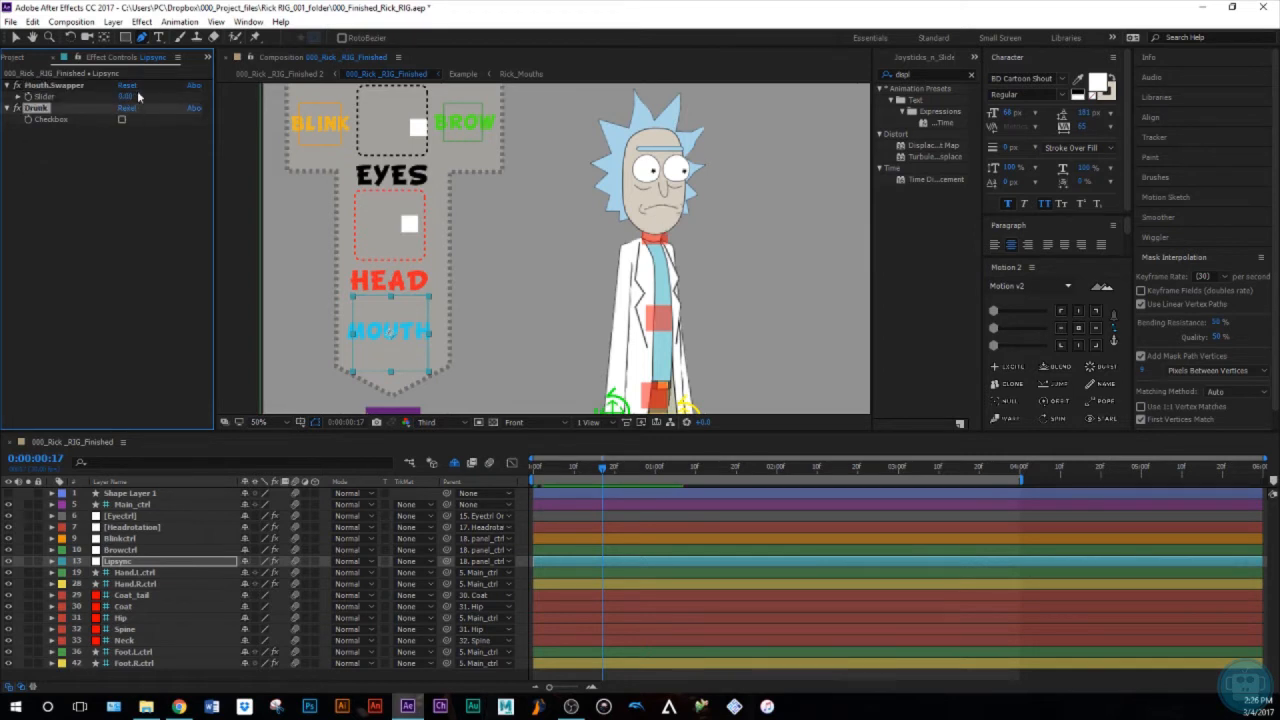
# Move the Headrotation joystick around inside the HEAD box and leave it at the box's right edge to turn Rick's head
pyautogui.scroll(1, 362, 262)
pyautogui.moveTo(350, 142); pyautogui.dragTo(420, 258)
pyautogui.scroll(-1, 489, 318)
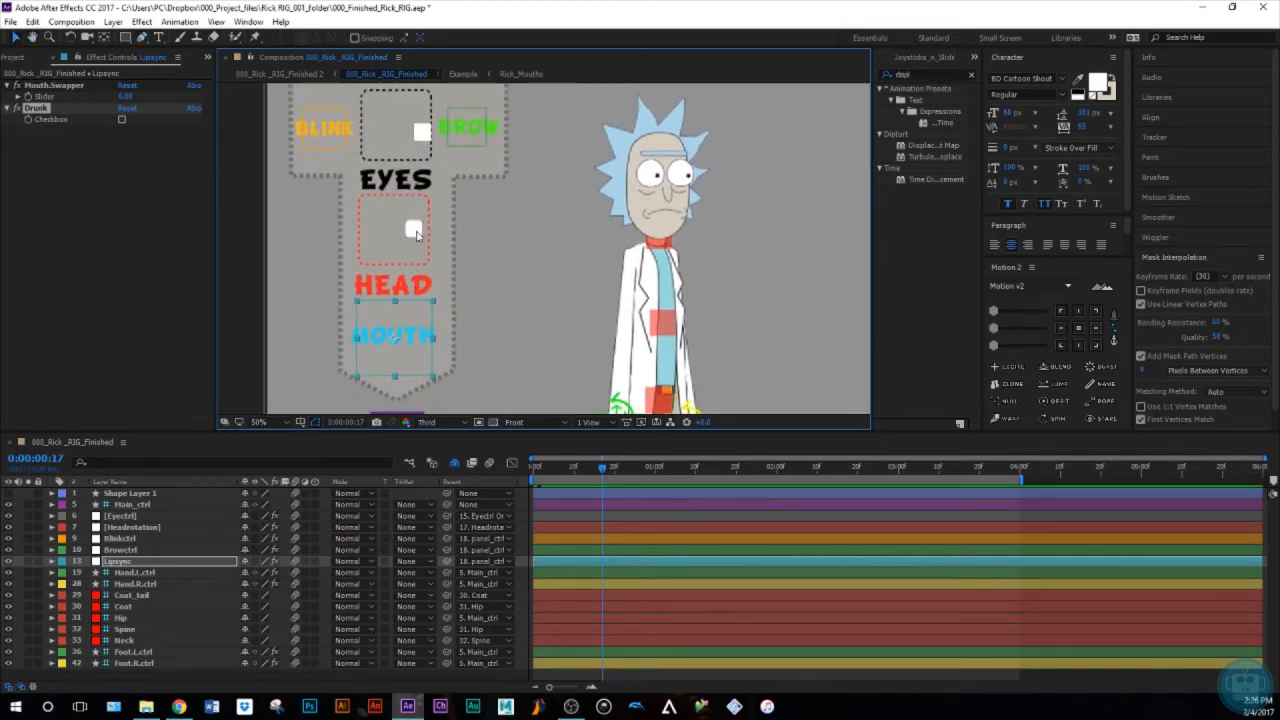
pyautogui.click(415, 231)
pyautogui.moveTo(415, 231)
pyautogui.mouseDown()
pyautogui.moveTo(401, 245)
pyautogui.moveTo(404, 227)
pyautogui.mouseUp()
pyautogui.click(392, 260)
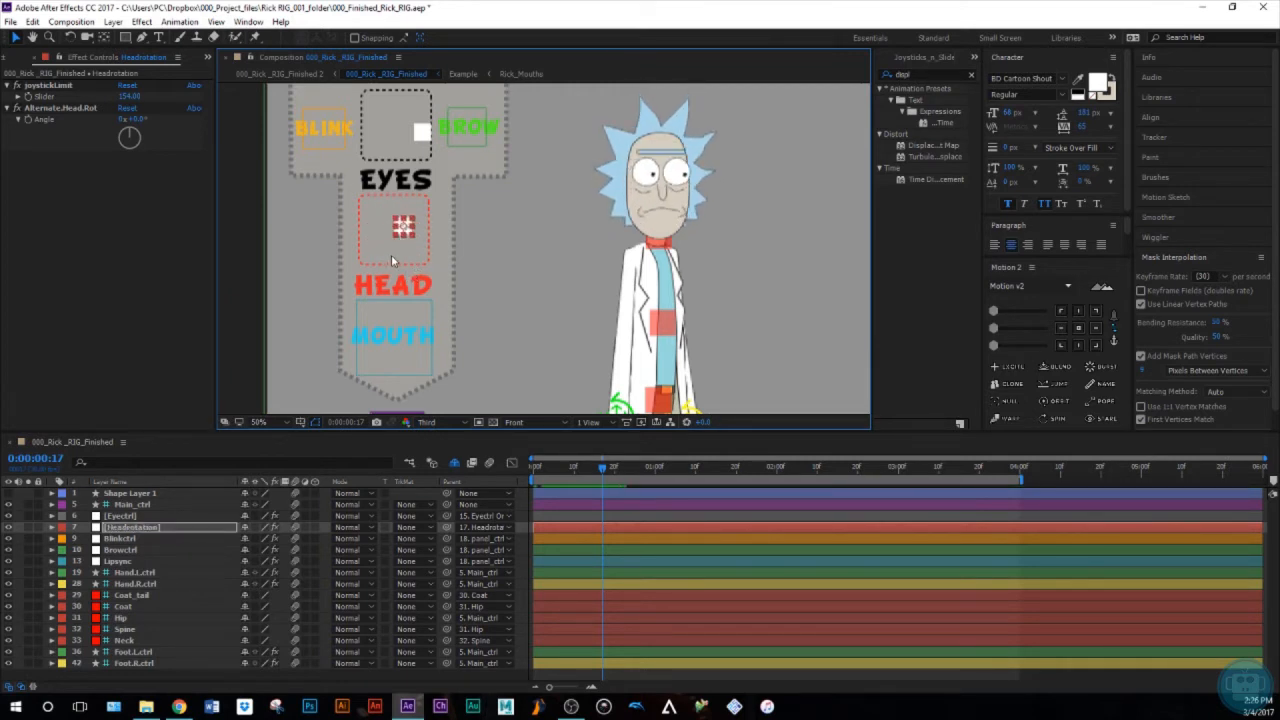
pyautogui.moveTo(403, 232)
pyautogui.mouseDown()
pyautogui.moveTo(392, 224)
pyautogui.moveTo(452, 230)
pyautogui.moveTo(425, 252)
pyautogui.moveTo(393, 221)
pyautogui.moveTo(408, 236)
pyautogui.mouseUp()
pyautogui.moveTo(405, 228); pyautogui.dragTo(423, 232)
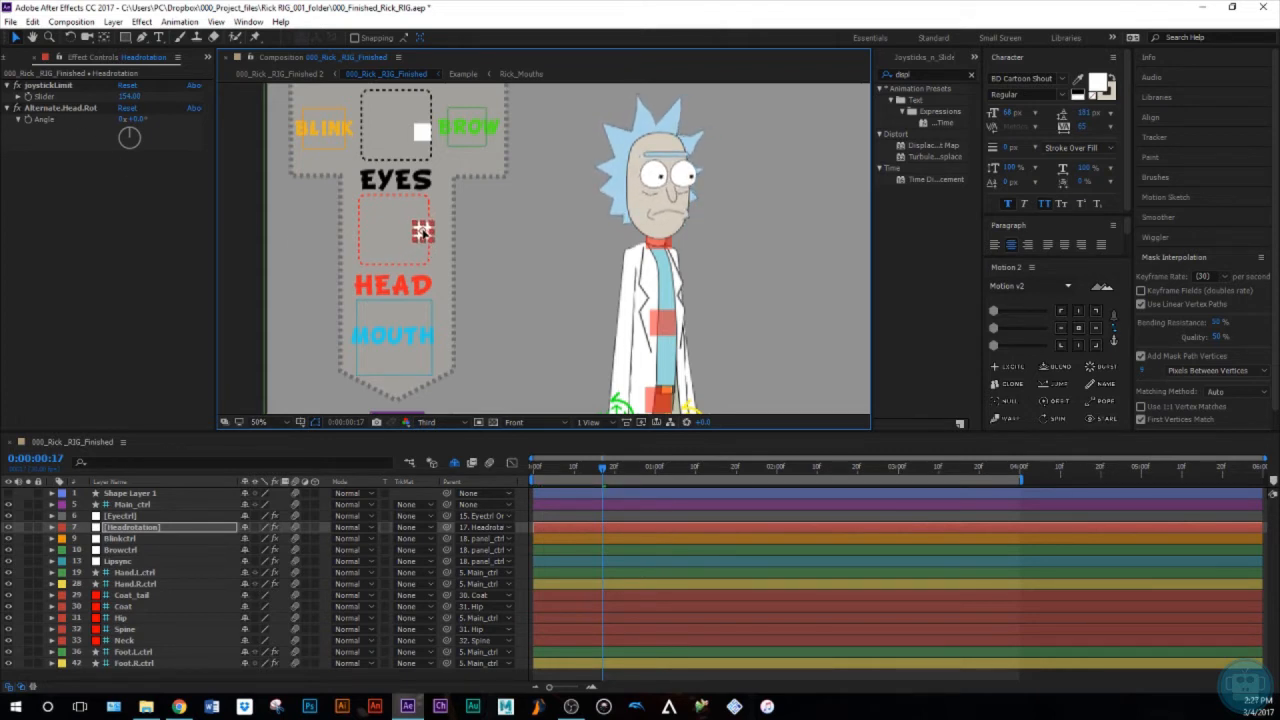
# Try rotating the head with the Alternate.Head.Rot angle, and undo the rotation
pyautogui.click(51, 108)
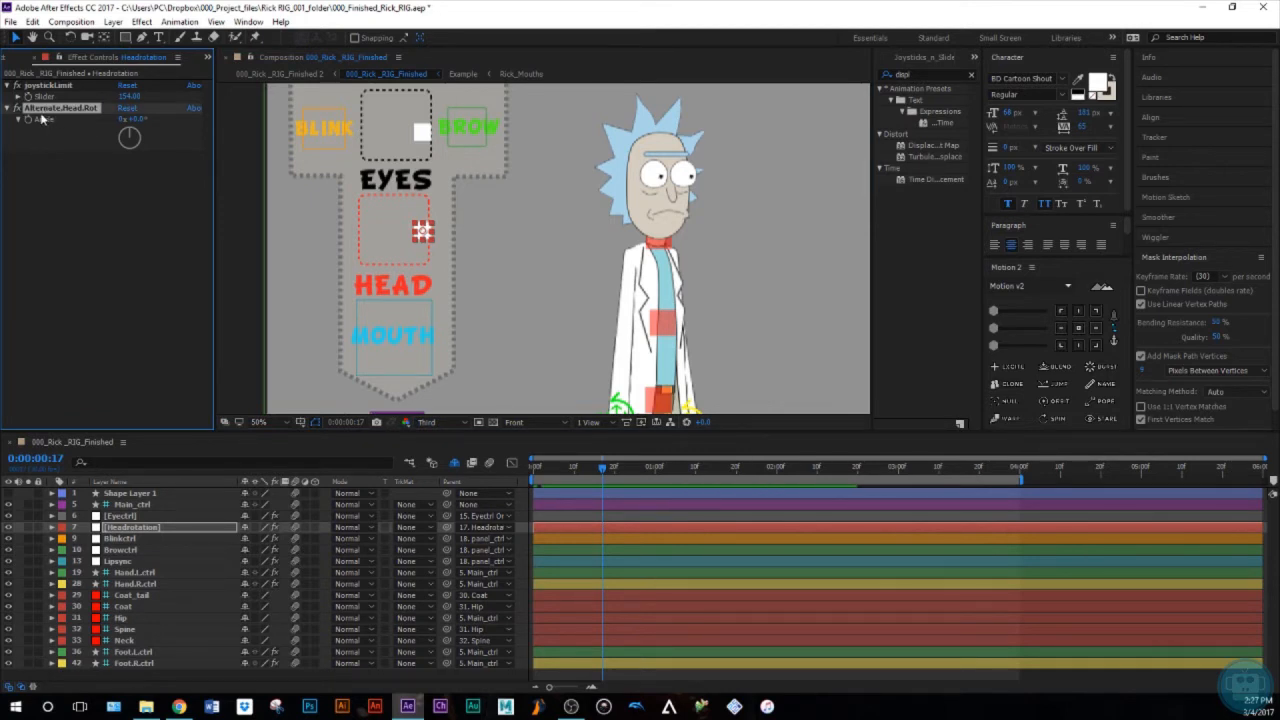
pyautogui.moveTo(130, 135); pyautogui.dragTo(128, 122)
pyautogui.hotkey('ctrl', 'z')
# Move the Eyectrl joystick inside the EYES box to redirect Rick's gaze, leaving it near the box's right edge
pyautogui.moveTo(370, 215); pyautogui.dragTo(375, 260)
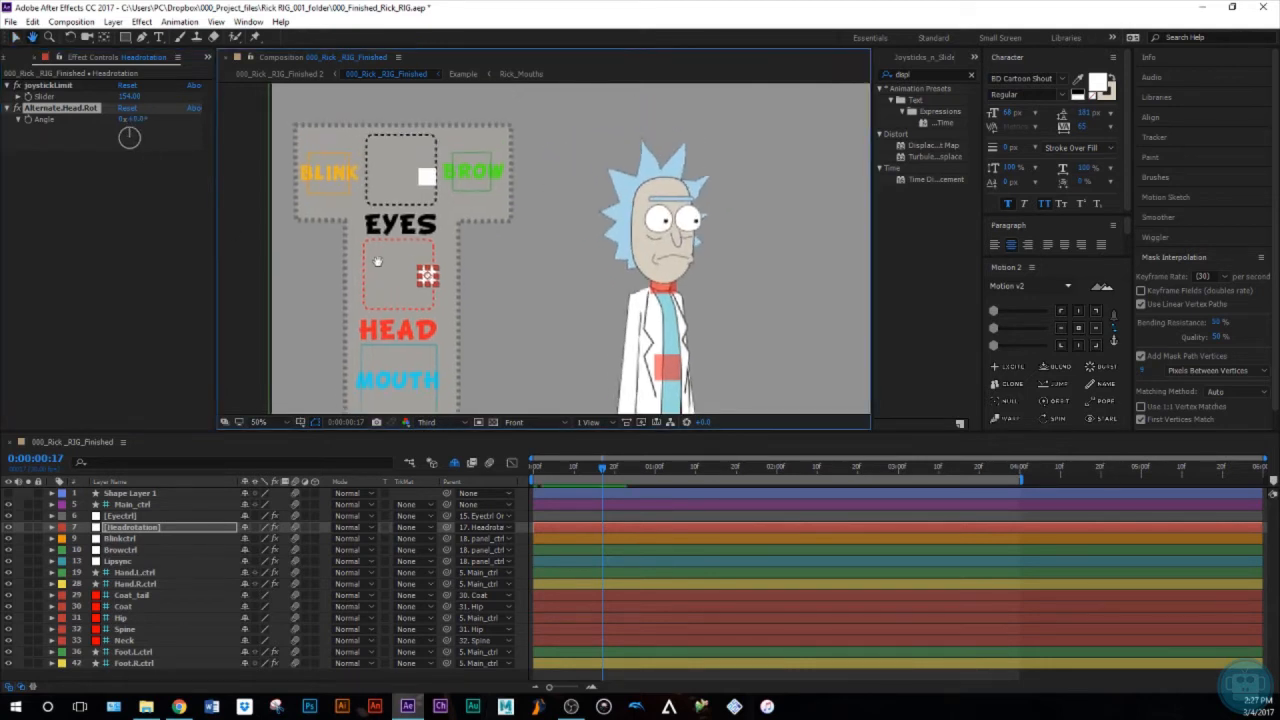
pyautogui.click(424, 186)
pyautogui.click(424, 176)
pyautogui.moveTo(427, 176)
pyautogui.mouseDown()
pyautogui.moveTo(380, 157)
pyautogui.moveTo(408, 157)
pyautogui.moveTo(396, 189)
pyautogui.moveTo(416, 170)
pyautogui.moveTo(418, 186)
pyautogui.moveTo(394, 178)
pyautogui.moveTo(425, 177)
pyautogui.mouseUp()
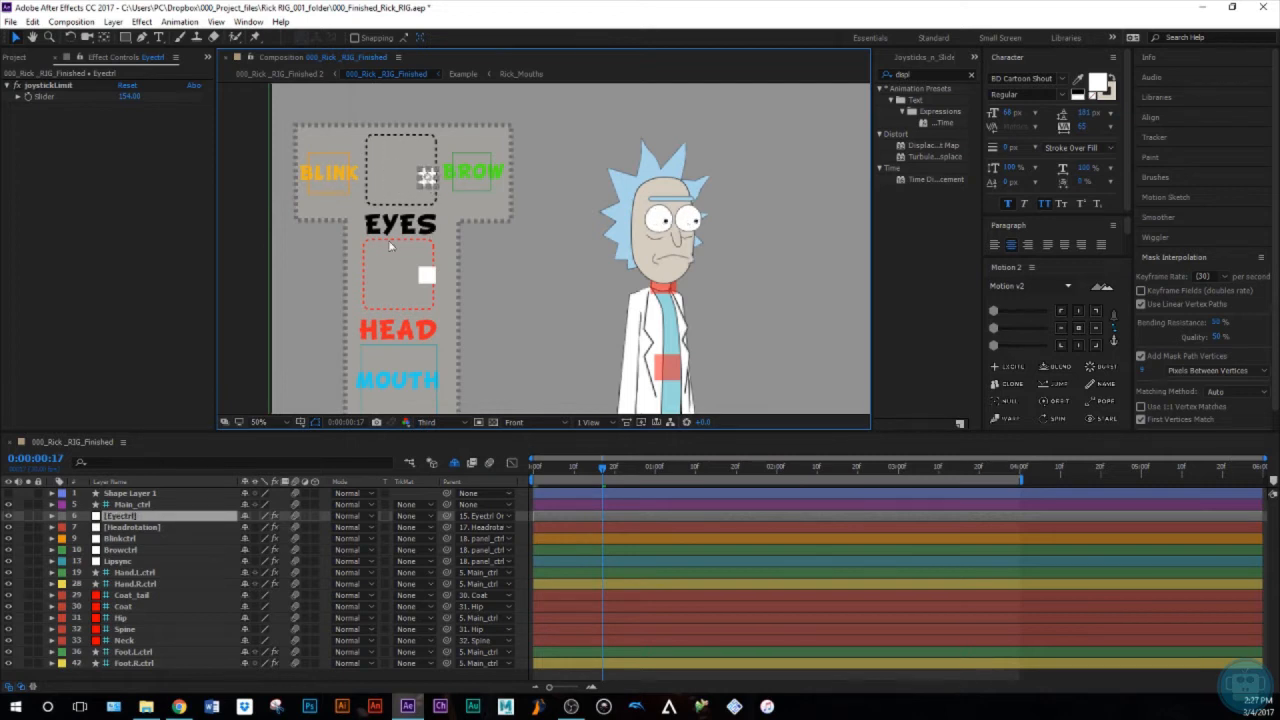
# On the BLINK controller, try lowering both upper eyelids by raising the Lid.R and Lid.L sliders together to about 45
pyautogui.click(320, 188)
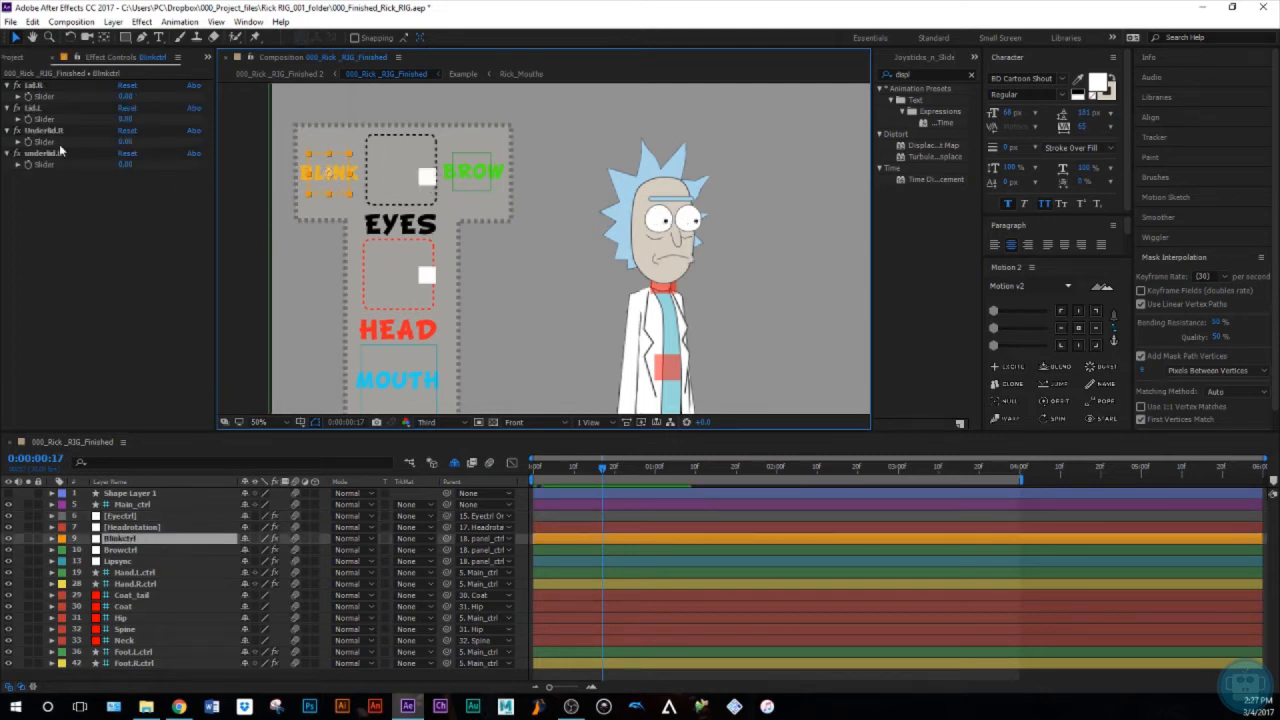
pyautogui.click(34, 86)
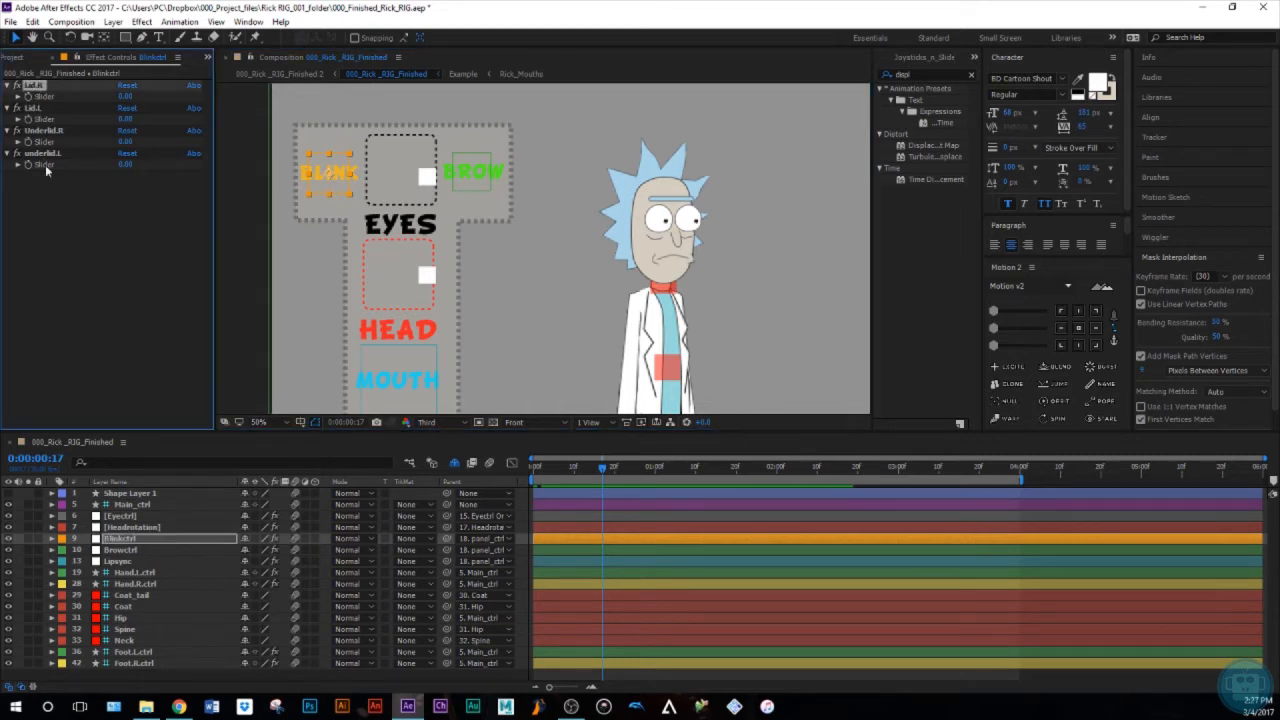
pyautogui.click(40, 109)
pyautogui.click(35, 86)
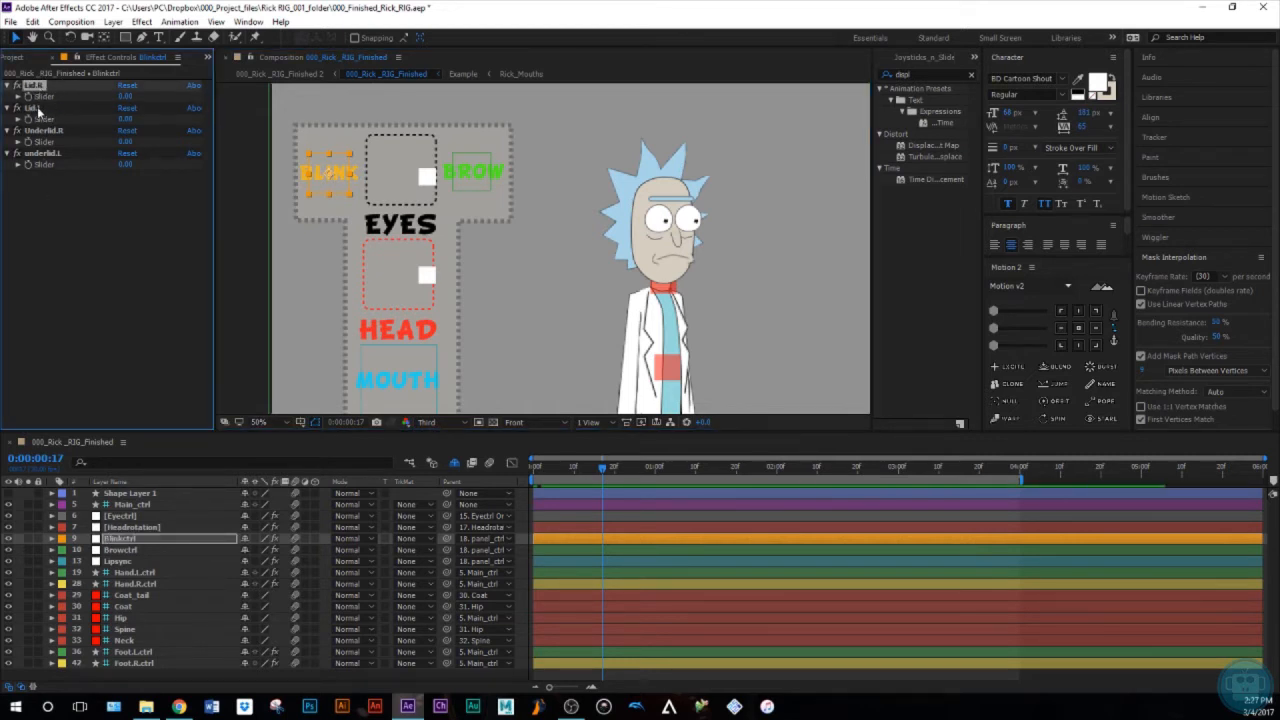
pyautogui.click(38, 109)
pyautogui.keyDown('shift'); pyautogui.click(42, 88); pyautogui.keyUp('shift')
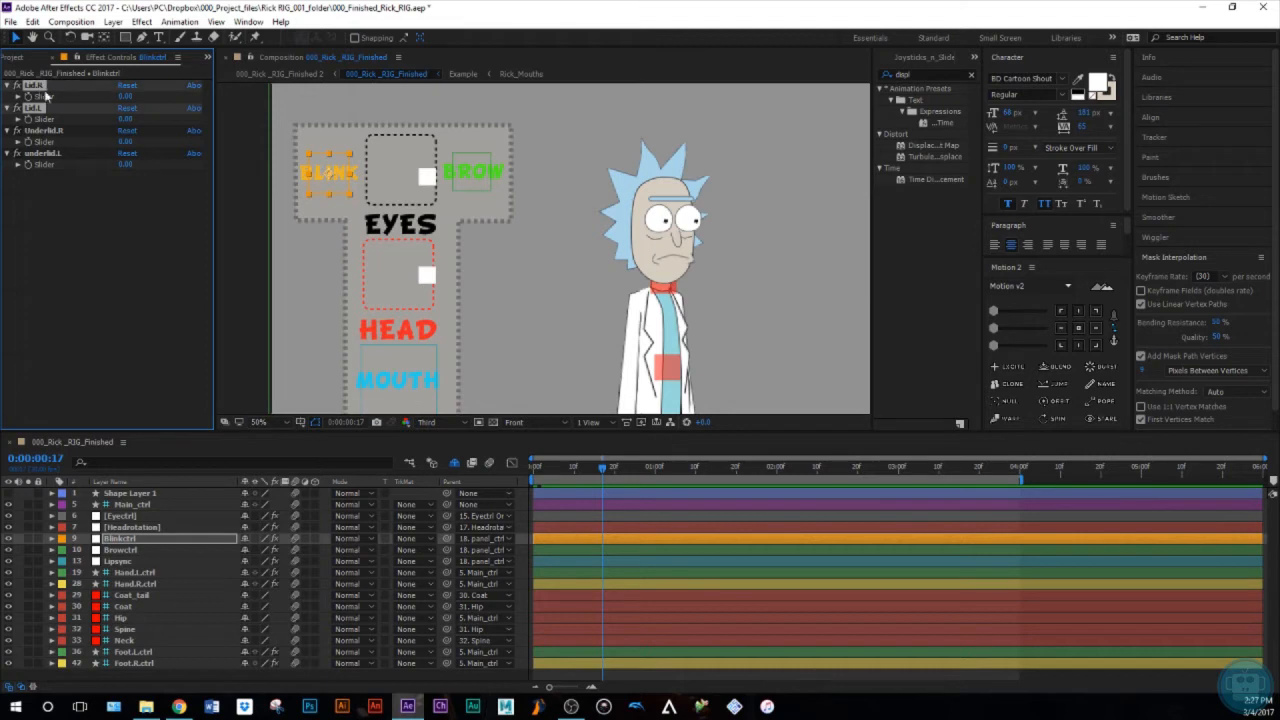
pyautogui.moveTo(125, 96); pyautogui.dragTo(143, 88)
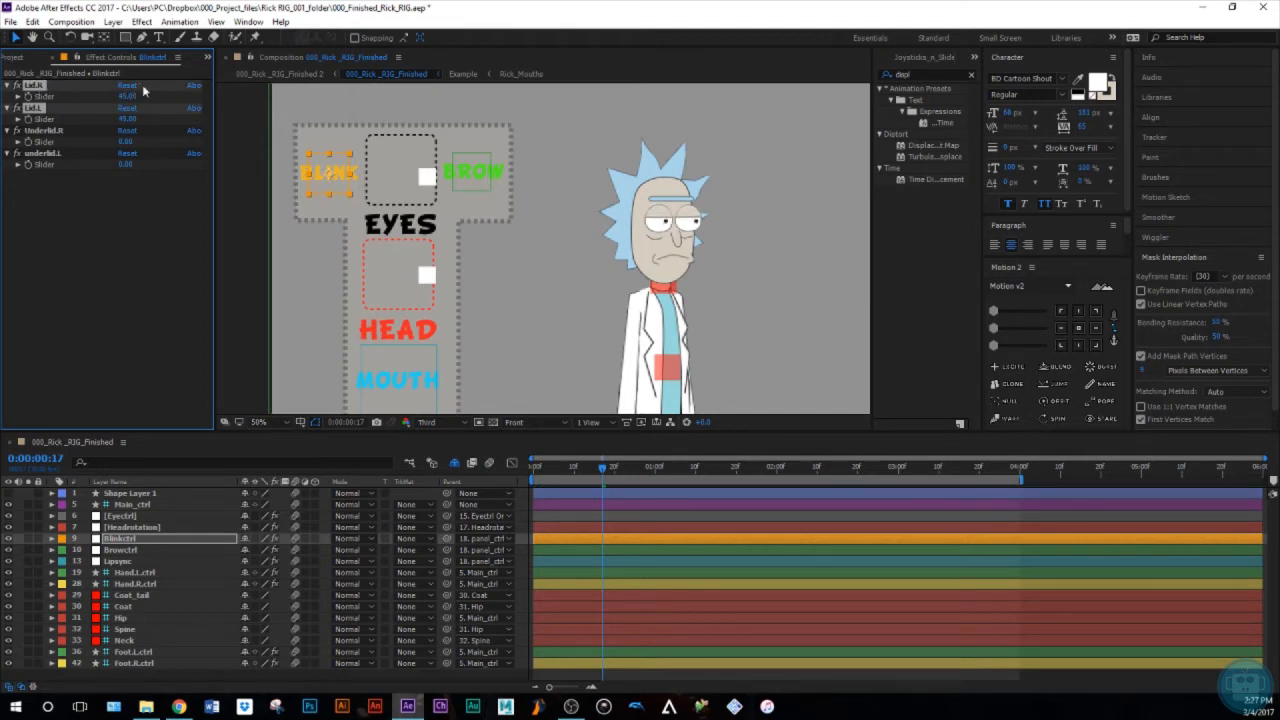
# Try raising both lower eyelids together with the Underlid.R and underlid.L sliders, and undo the change
pyautogui.click(44, 130)
pyautogui.keyDown('ctrl'); pyautogui.click(43, 153); pyautogui.keyUp('ctrl')
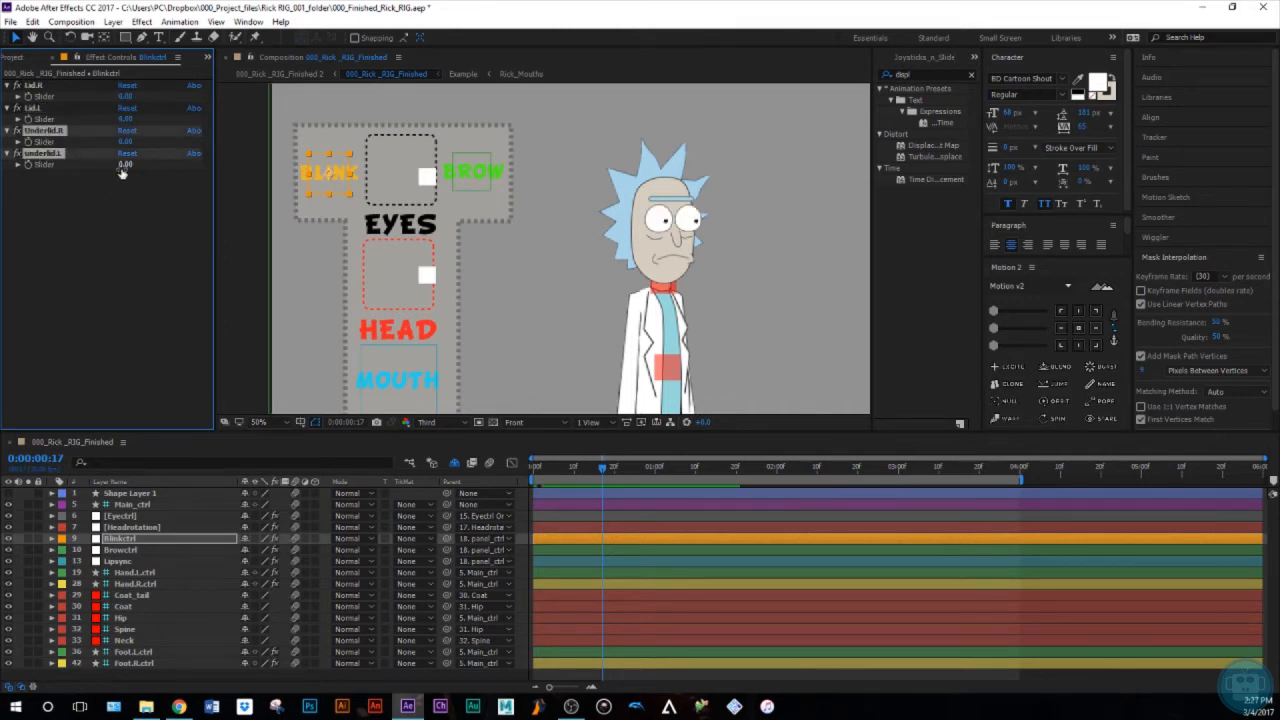
pyautogui.moveTo(124, 164); pyautogui.dragTo(140, 160)
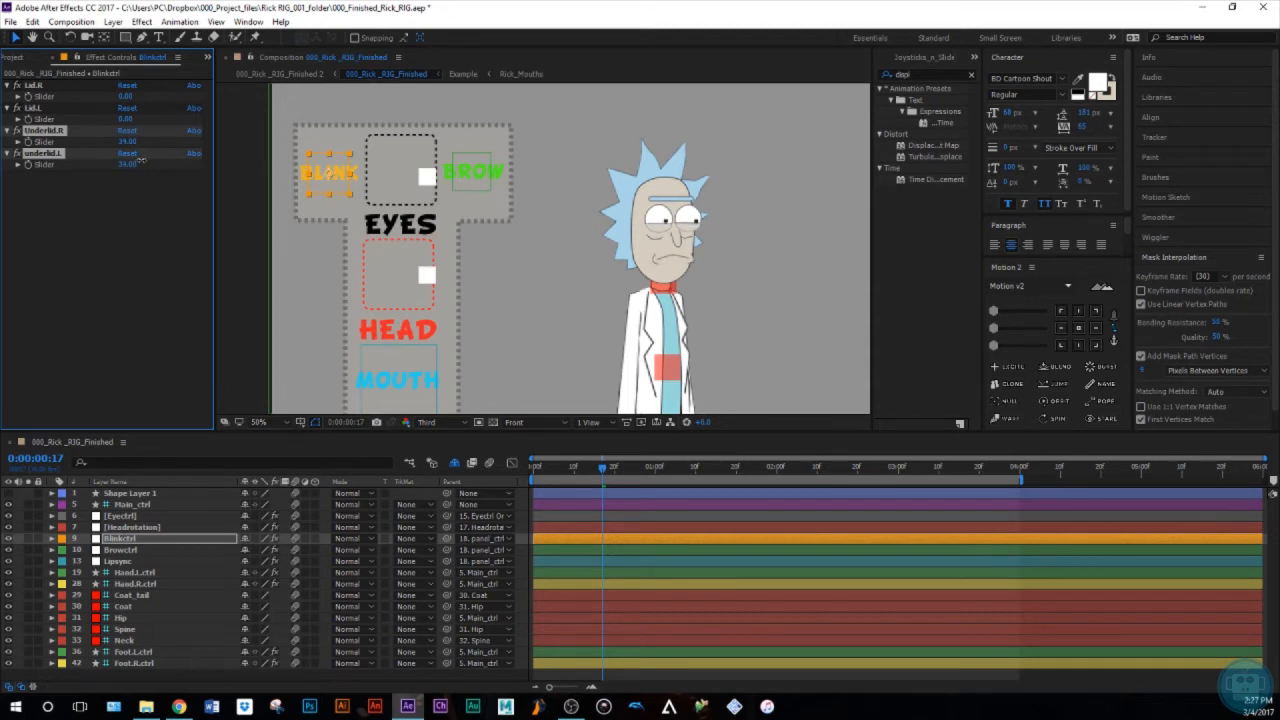
pyautogui.hotkey('ctrl', 'z')
# Try raising only the left lower eyelid by setting underlid.L to 22, and reset that slider
pyautogui.click(96, 197)
pyautogui.click(40, 154)
pyautogui.moveTo(121, 164); pyautogui.dragTo(131, 160)
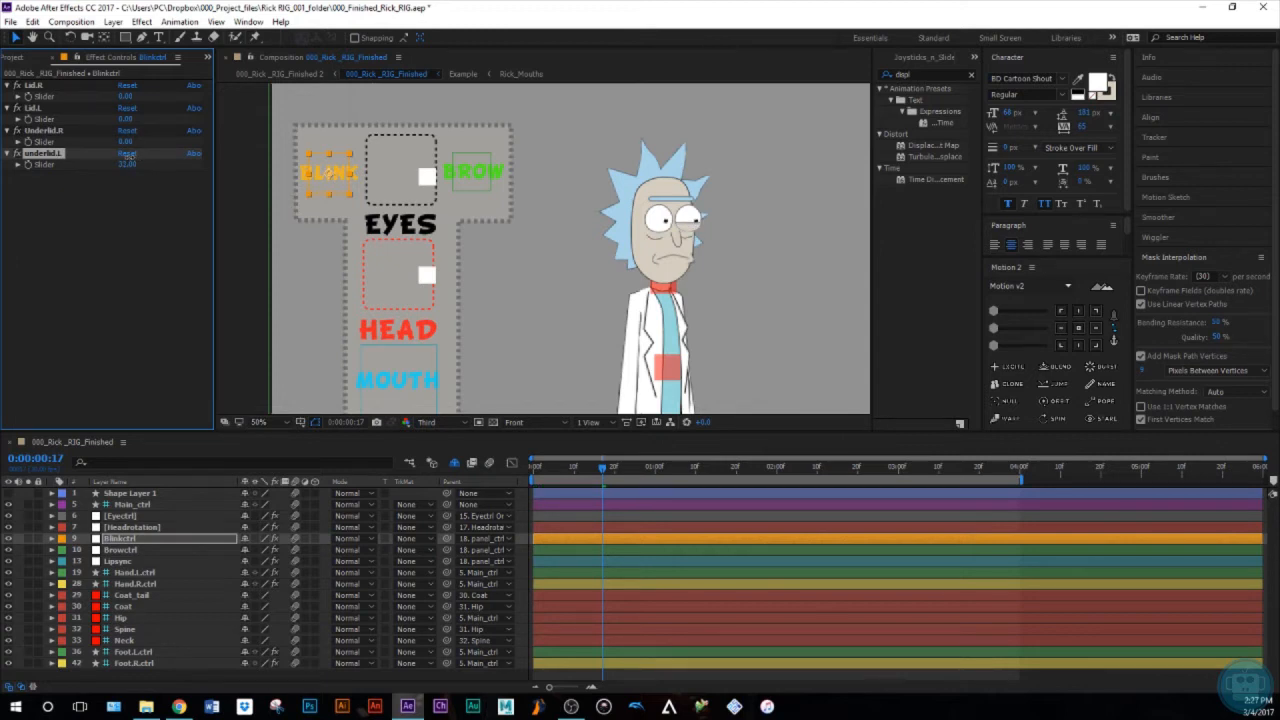
pyautogui.click(128, 154)
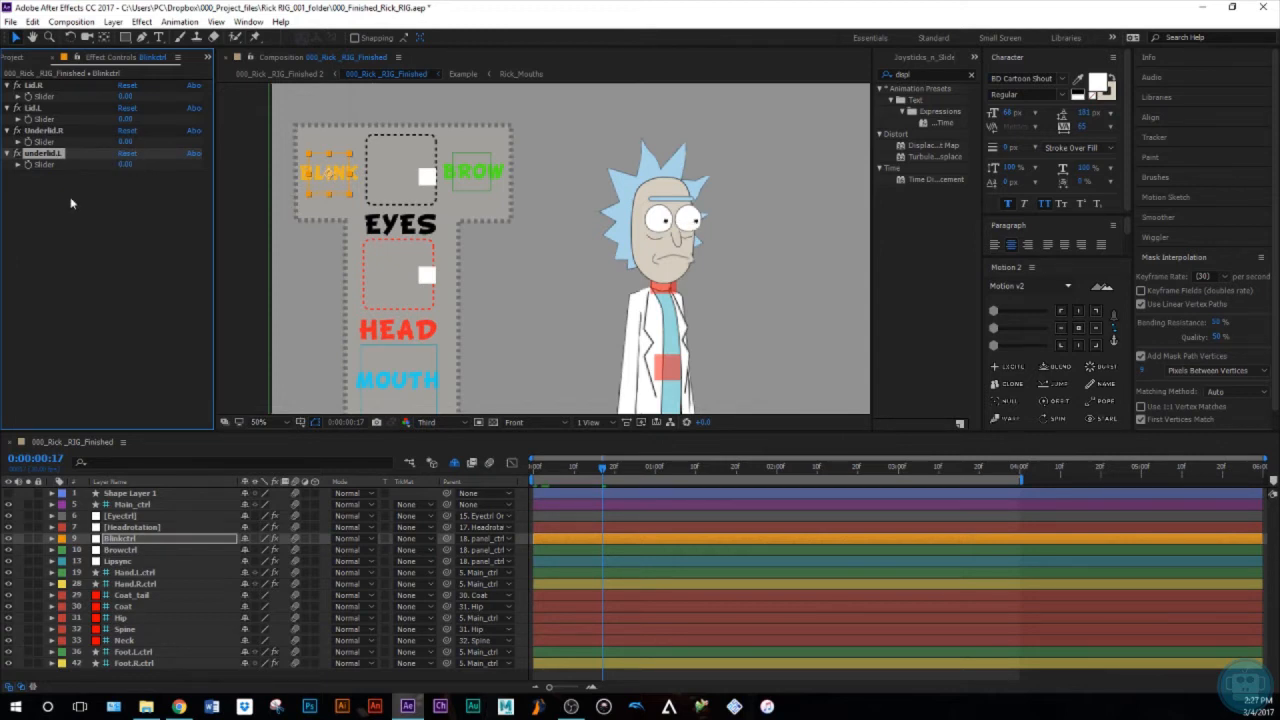
# Try closing only the left eye by raising the Lid.L and underlid.L sliders together, and undo it
pyautogui.keyDown('ctrl'); pyautogui.click(36, 108); pyautogui.keyUp('ctrl')
pyautogui.moveTo(125, 119); pyautogui.dragTo(152, 118)
pyautogui.hotkey('ctrl', 'z')
# Try a full blink by raising all four eyelid sliders together to 46, and undo it
pyautogui.keyDown('ctrl'); pyautogui.click(47, 131); pyautogui.keyUp('ctrl')
pyautogui.keyDown('ctrl'); pyautogui.click(36, 86); pyautogui.keyUp('ctrl')
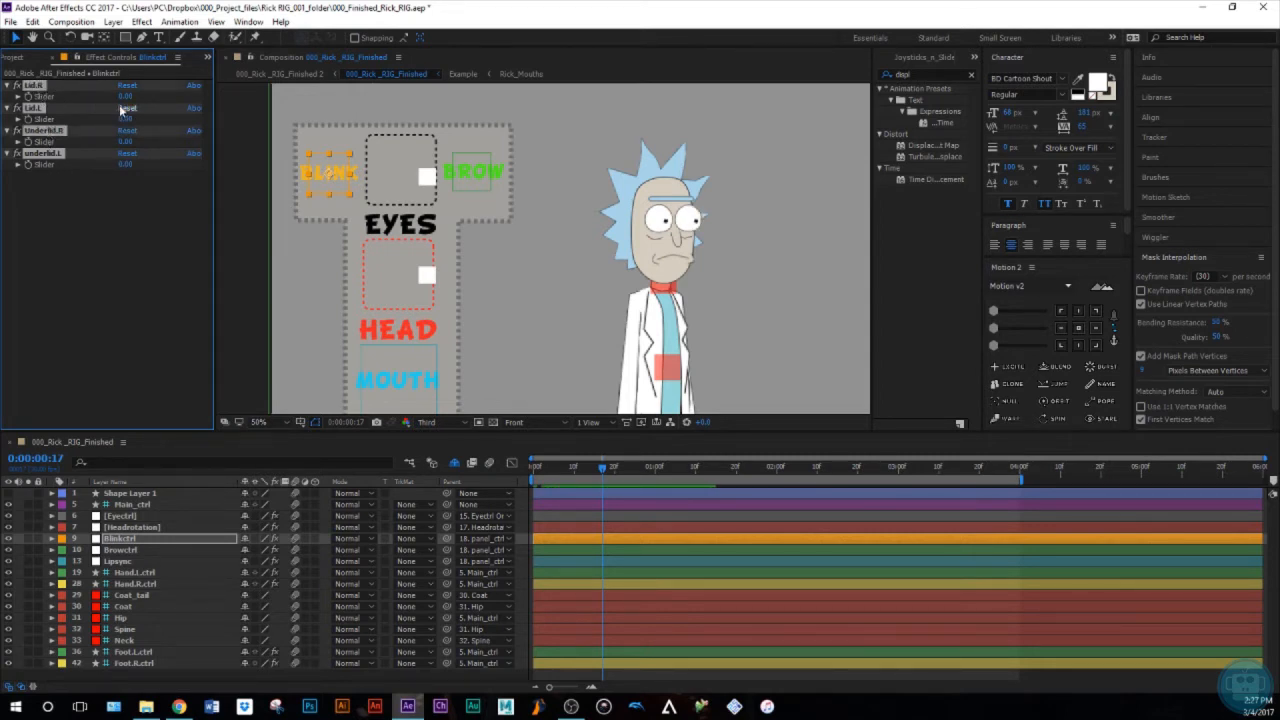
pyautogui.moveTo(126, 96); pyautogui.dragTo(152, 95)
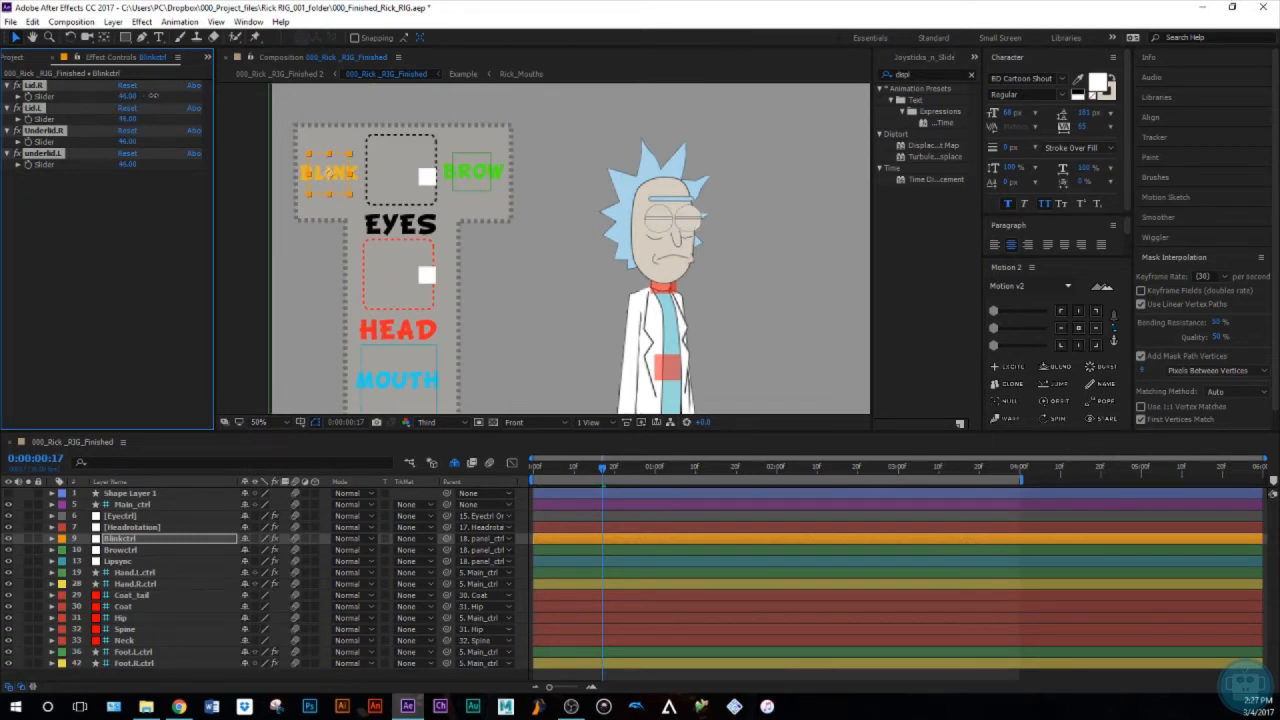
pyautogui.hotkey('ctrl', 'z')
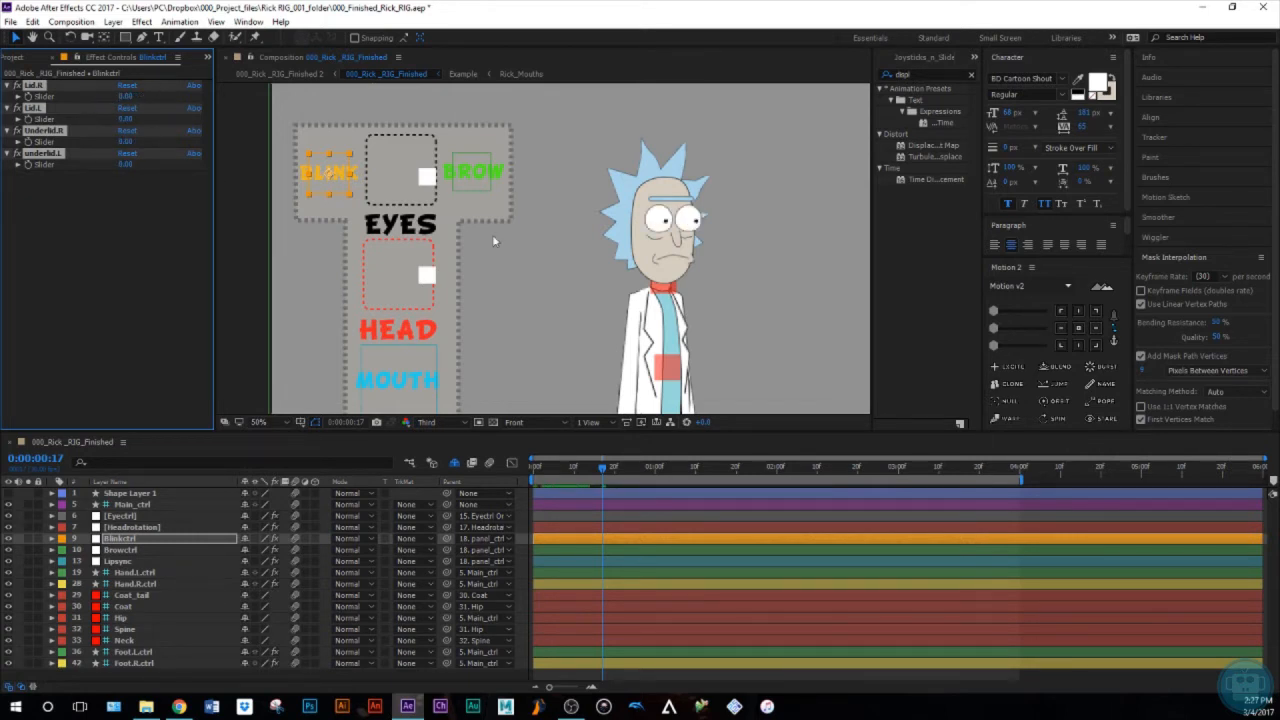
# On the BROW controller, try raising the main slider to move the eyebrow, and undo the change
pyautogui.click(489, 183)
pyautogui.click(34, 86)
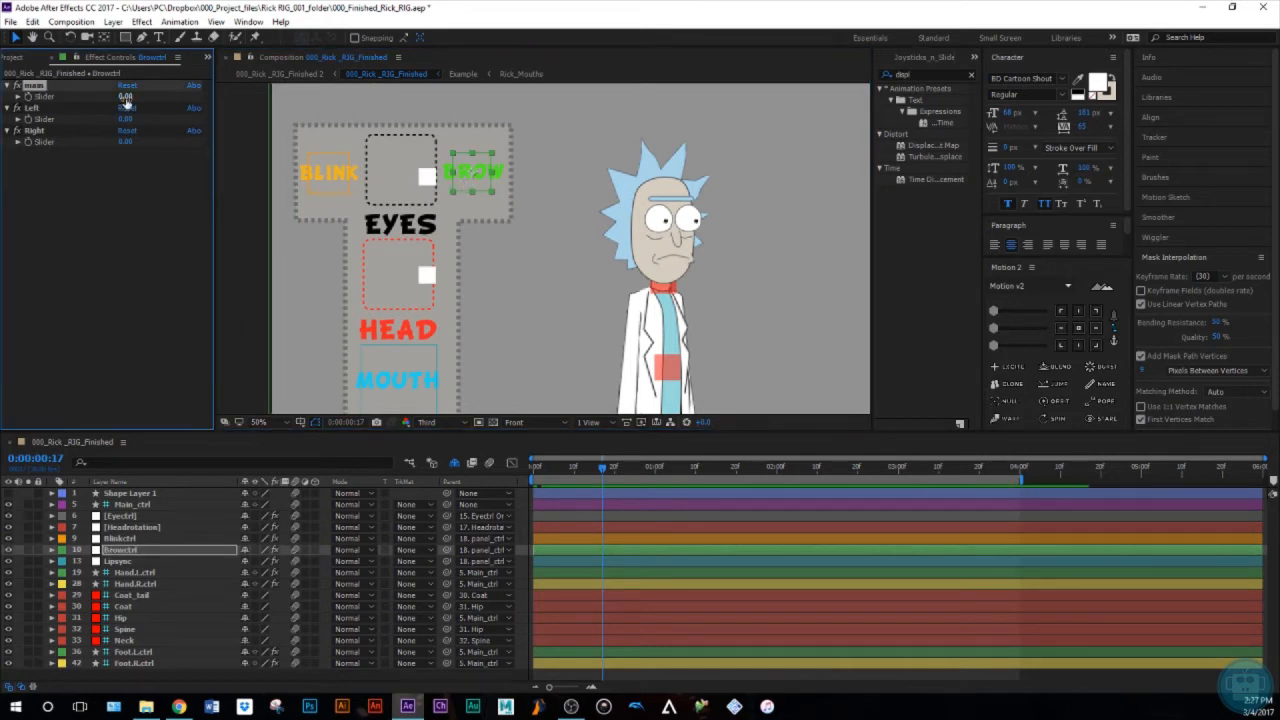
pyautogui.moveTo(131, 100); pyautogui.dragTo(212, 83)
pyautogui.hotkey('ctrl', 'z')
# Try adjusting the Left and Right sliders of Browctrl together to bend the eyebrow
pyautogui.click(31, 108)
pyautogui.keyDown('shift'); pyautogui.click(36, 131); pyautogui.keyUp('shift')
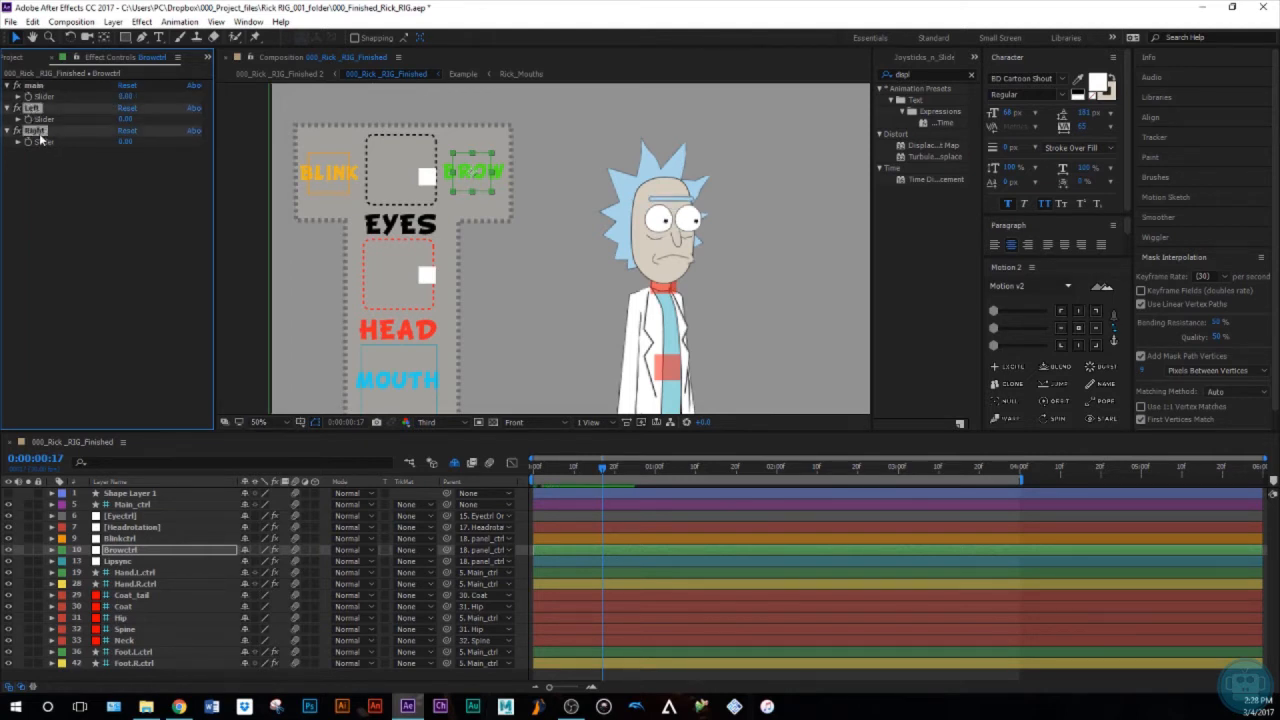
pyautogui.moveTo(128, 147); pyautogui.dragTo(100, 195)
# Try moving the Spine controller on Rick's chest and changing its Rotation, and undo the changes
pyautogui.press('space')
pyautogui.moveTo(504, 319); pyautogui.dragTo(408, 186)
pyautogui.press(',')
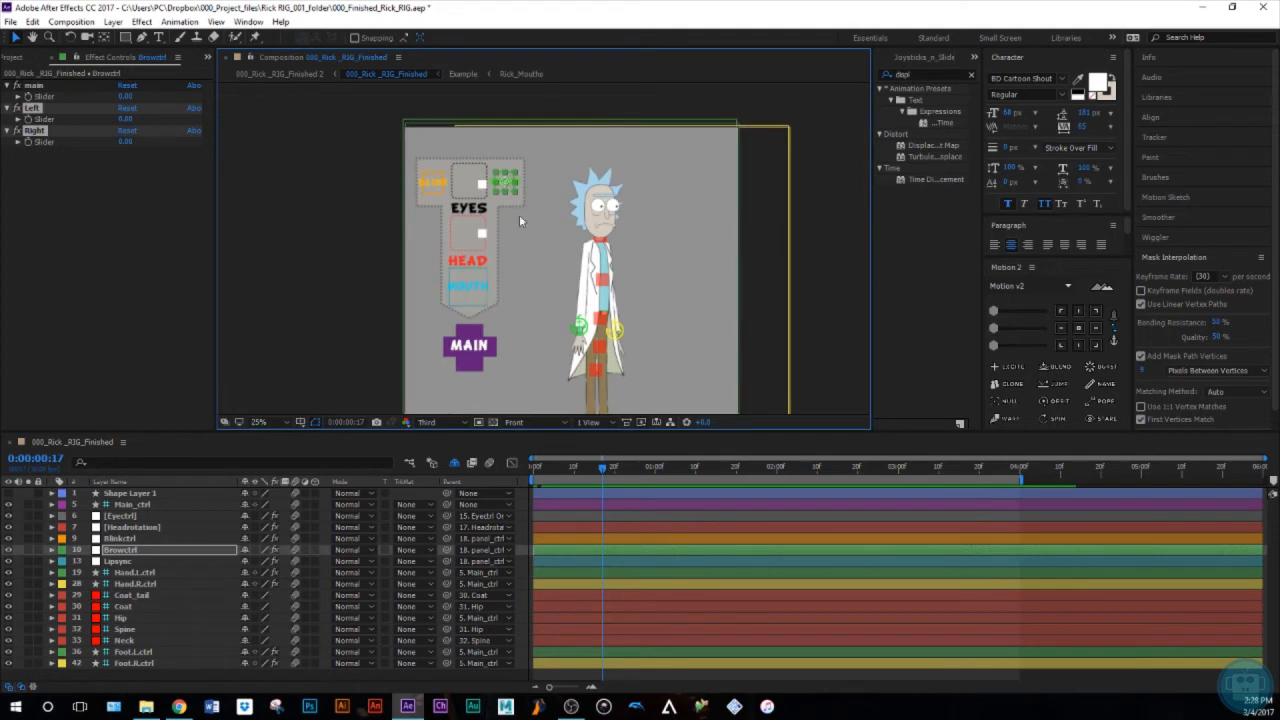
pyautogui.press('.')
pyautogui.press('space')
pyautogui.moveTo(660, 312); pyautogui.dragTo(541, 240)
pyautogui.click(527, 231)
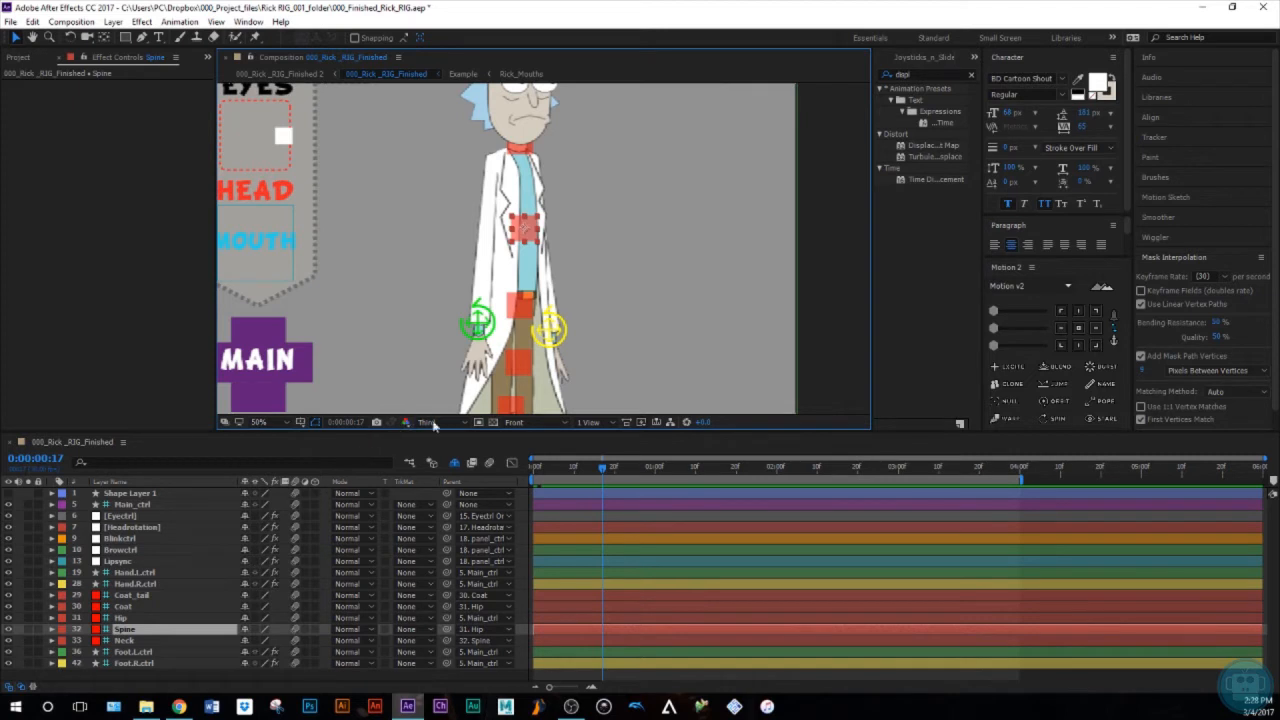
pyautogui.moveTo(520, 232)
pyautogui.mouseDown()
pyautogui.moveTo(536, 230)
pyautogui.moveTo(513, 237)
pyautogui.moveTo(524, 230)
pyautogui.mouseUp()
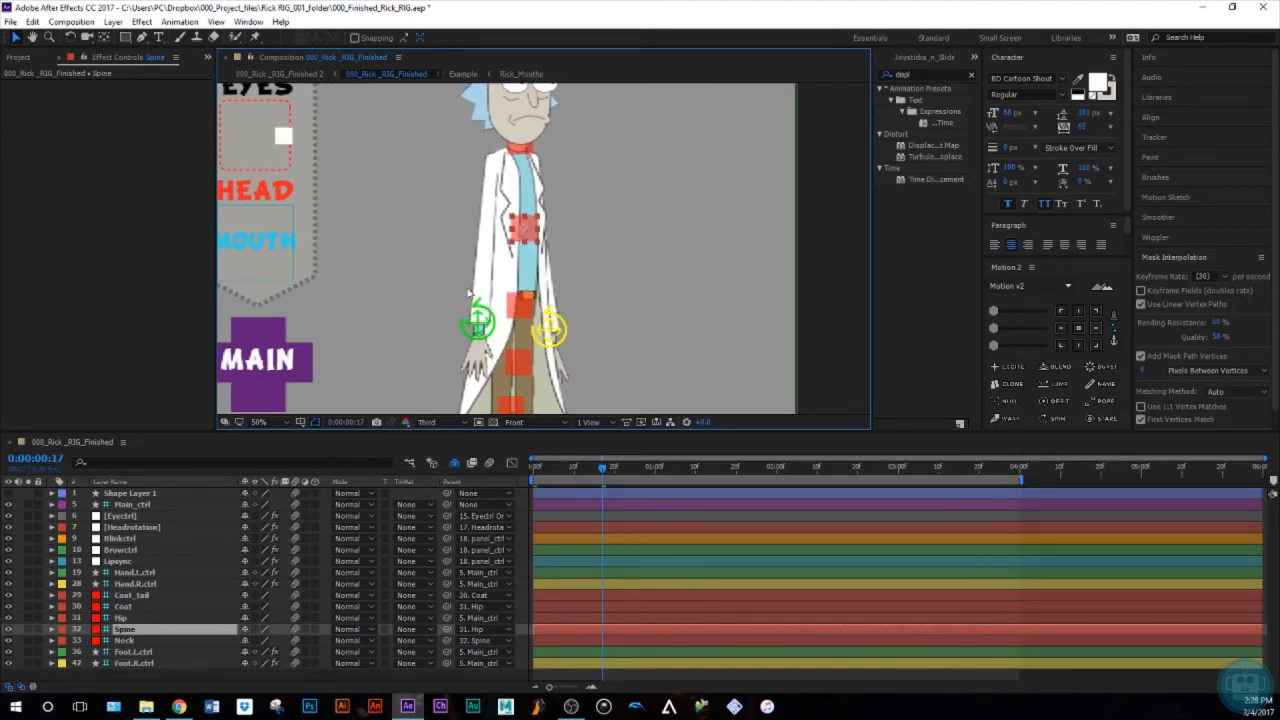
pyautogui.press('r')
pyautogui.moveTo(262, 640)
pyautogui.mouseDown()
pyautogui.moveTo(247, 634)
pyautogui.moveTo(284, 632)
pyautogui.mouseUp()
pyautogui.hotkey('ctrl', 'z')
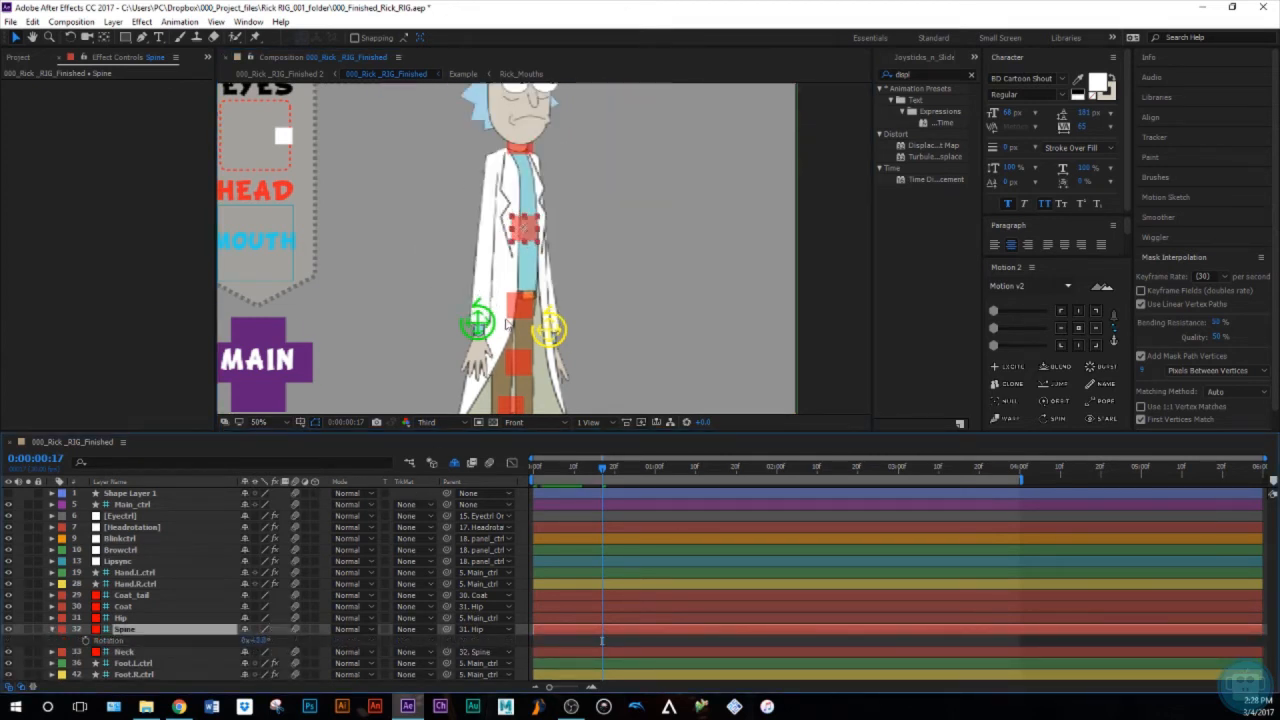
# Try moving the Hip controller and changing its Rotation to tilt the body, undoing each change
pyautogui.click(519, 318)
pyautogui.moveTo(519, 318); pyautogui.dragTo(517, 310)
pyautogui.hotkey('ctrl', 'z')
pyautogui.press('r')
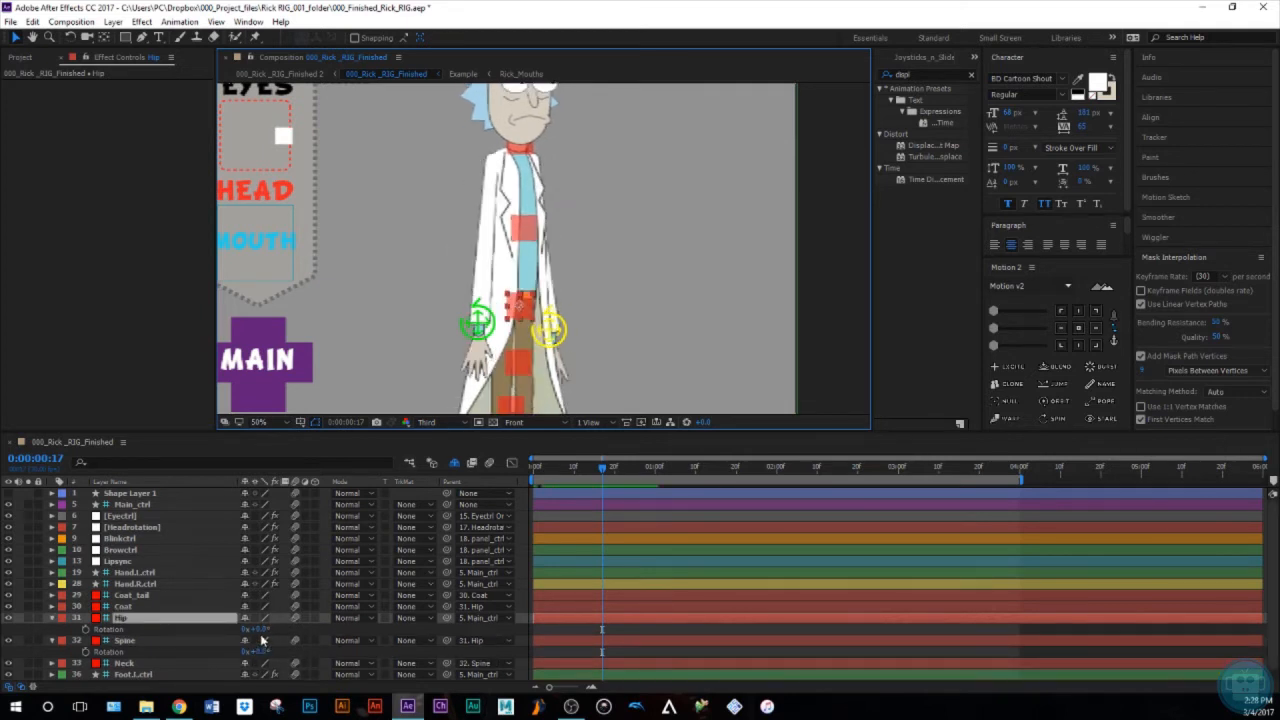
pyautogui.moveTo(260, 630); pyautogui.dragTo(264, 628)
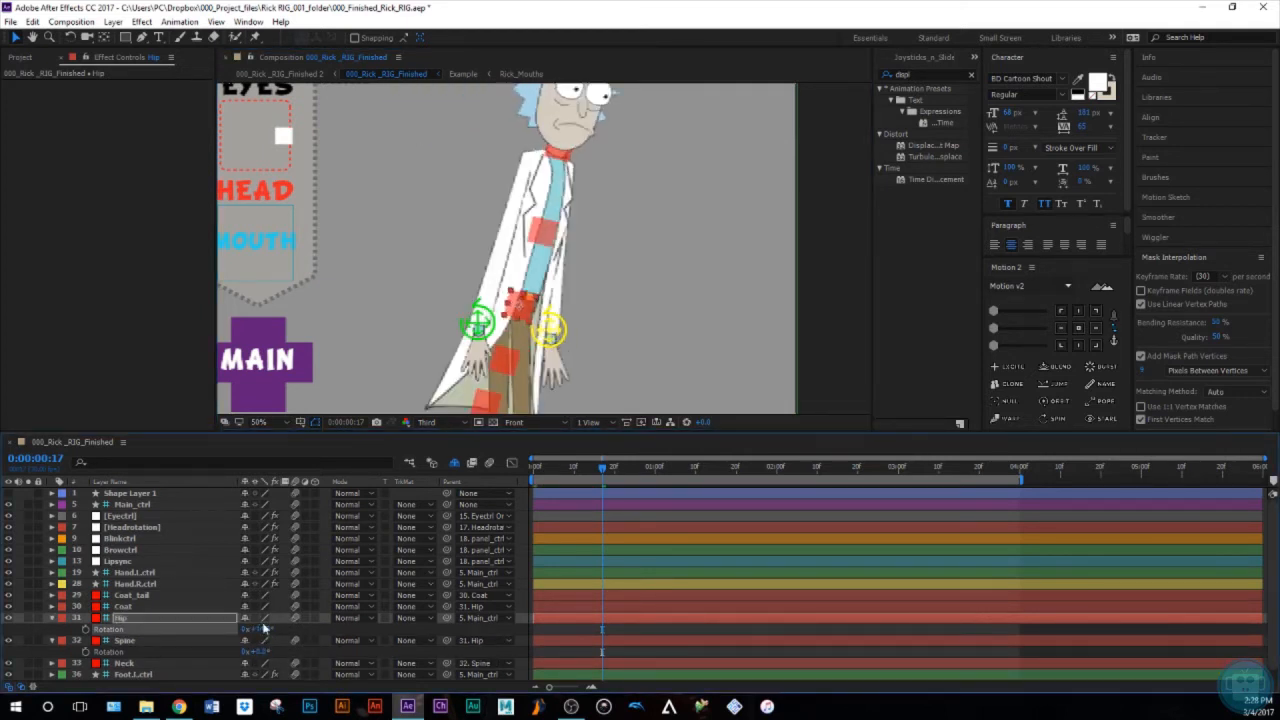
pyautogui.hotkey('ctrl', 'z')
# Bring the whole rig into view, collapse the Hip and Spine layer properties, and deselect all layers
pyautogui.moveTo(430, 350); pyautogui.dragTo(525, 305)
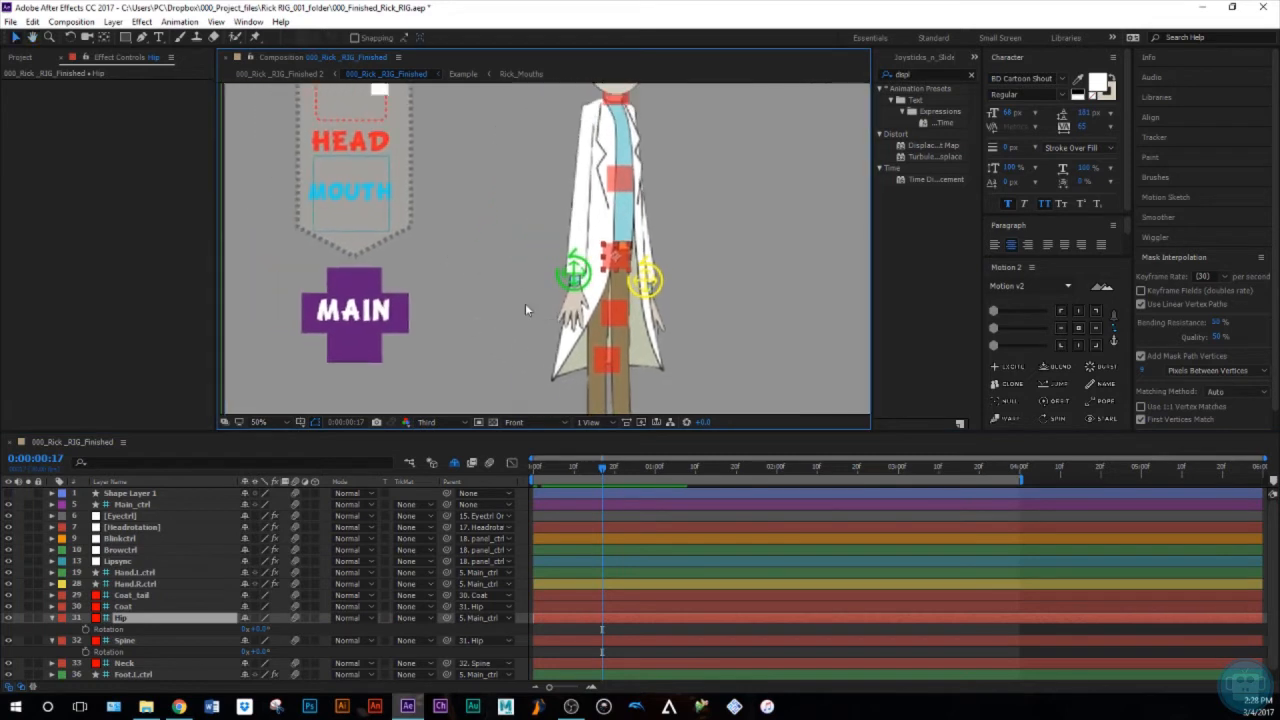
pyautogui.scroll(-2, 525, 303)
pyautogui.click(54, 619)
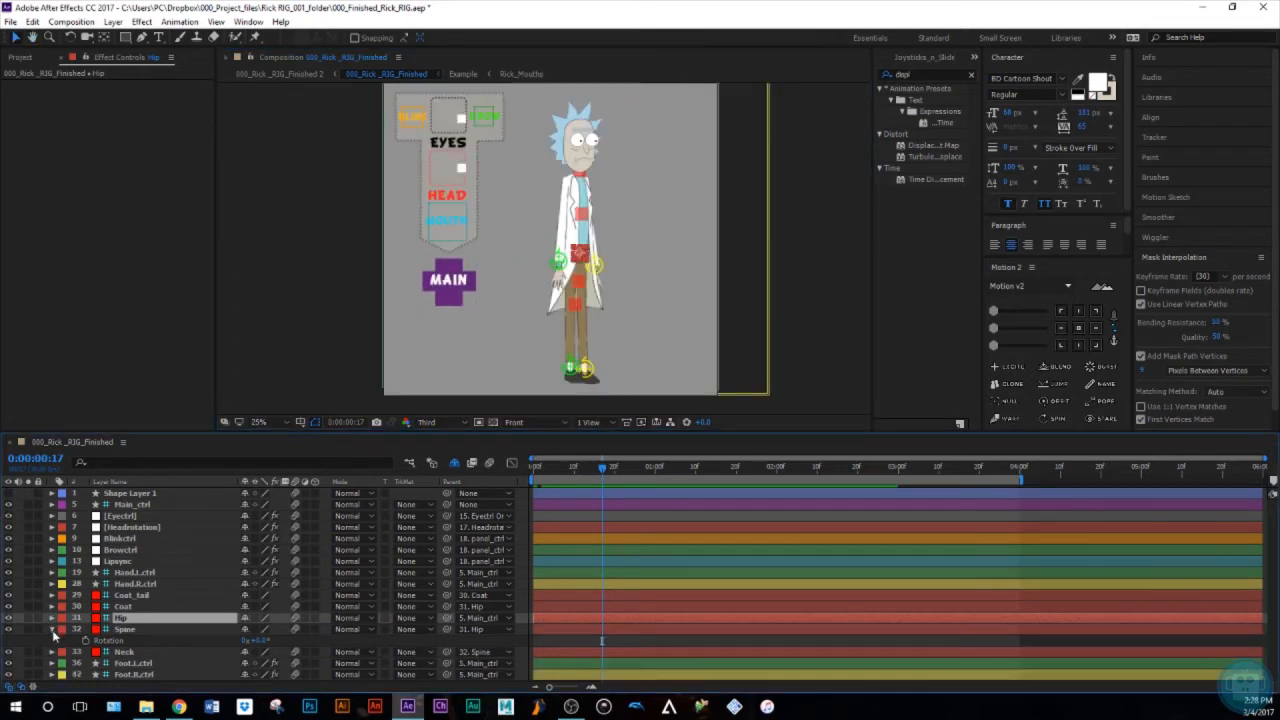
pyautogui.click(158, 684)
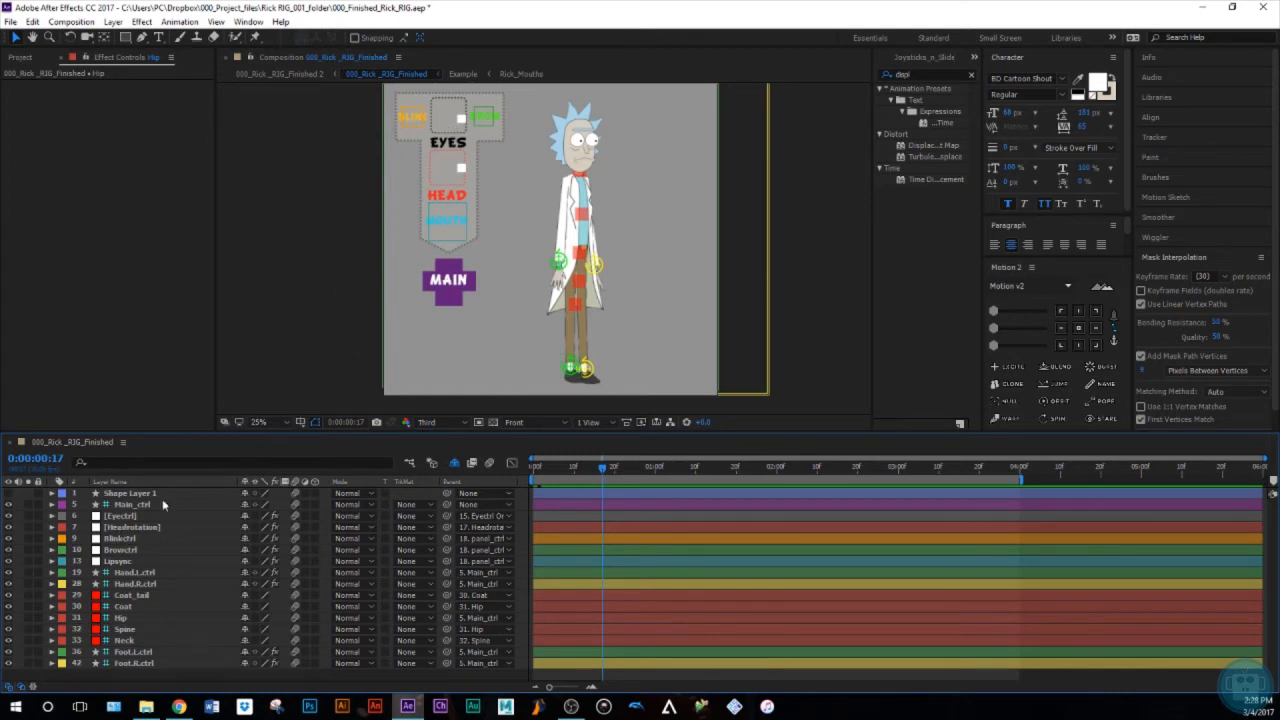
# Select the Eyectrl and Browctrl controllers in turn to compare them with their layers, and clear the selection
pyautogui.click(120, 516)
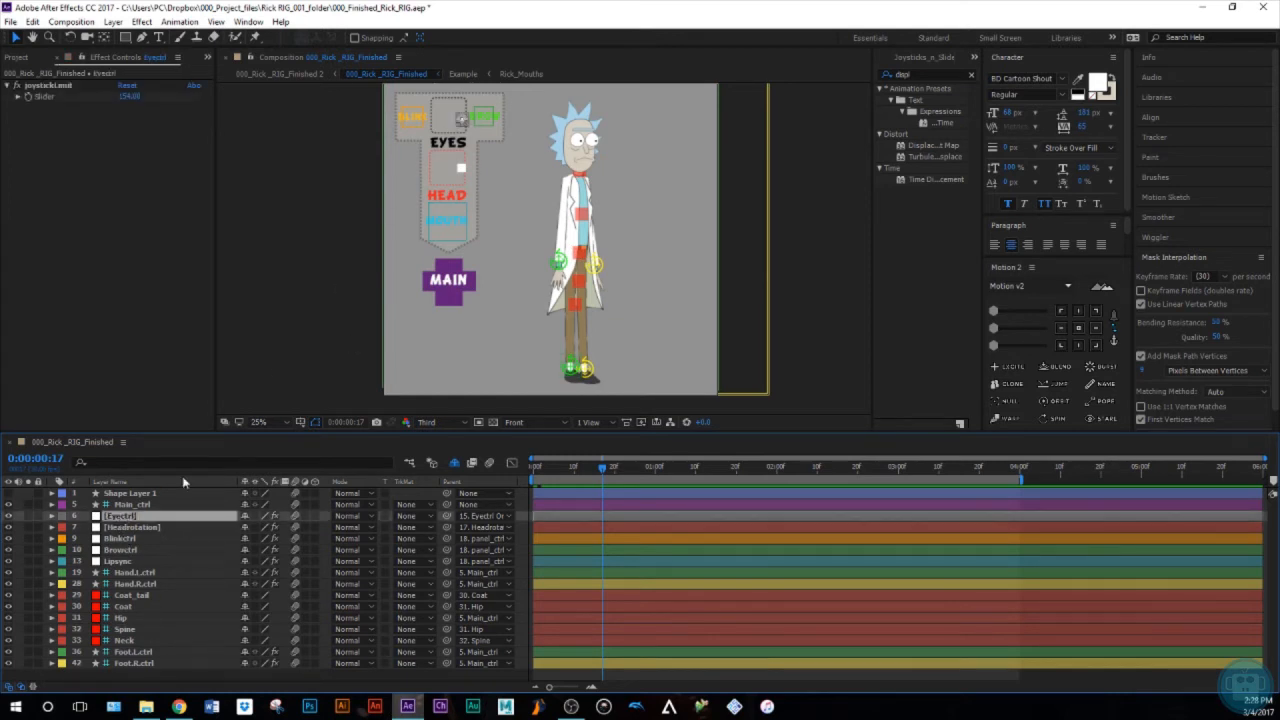
pyautogui.click(490, 121)
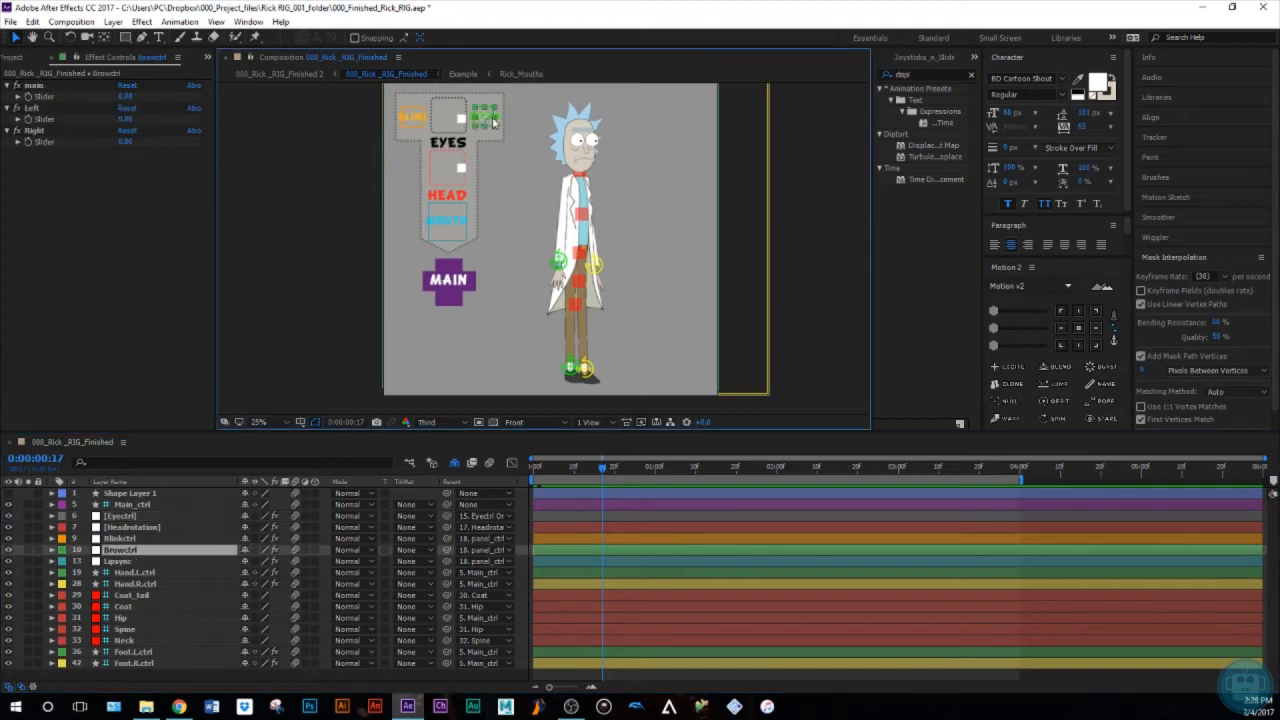
pyautogui.click(122, 516)
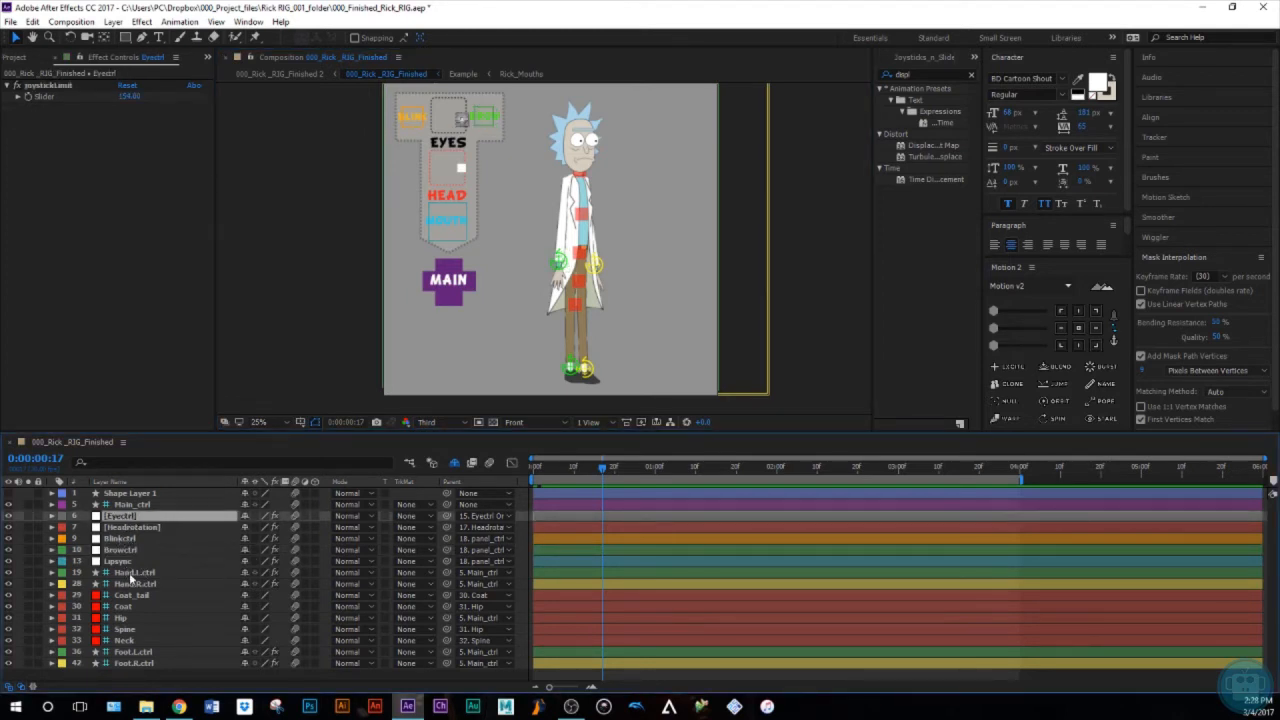
pyautogui.click(135, 682)
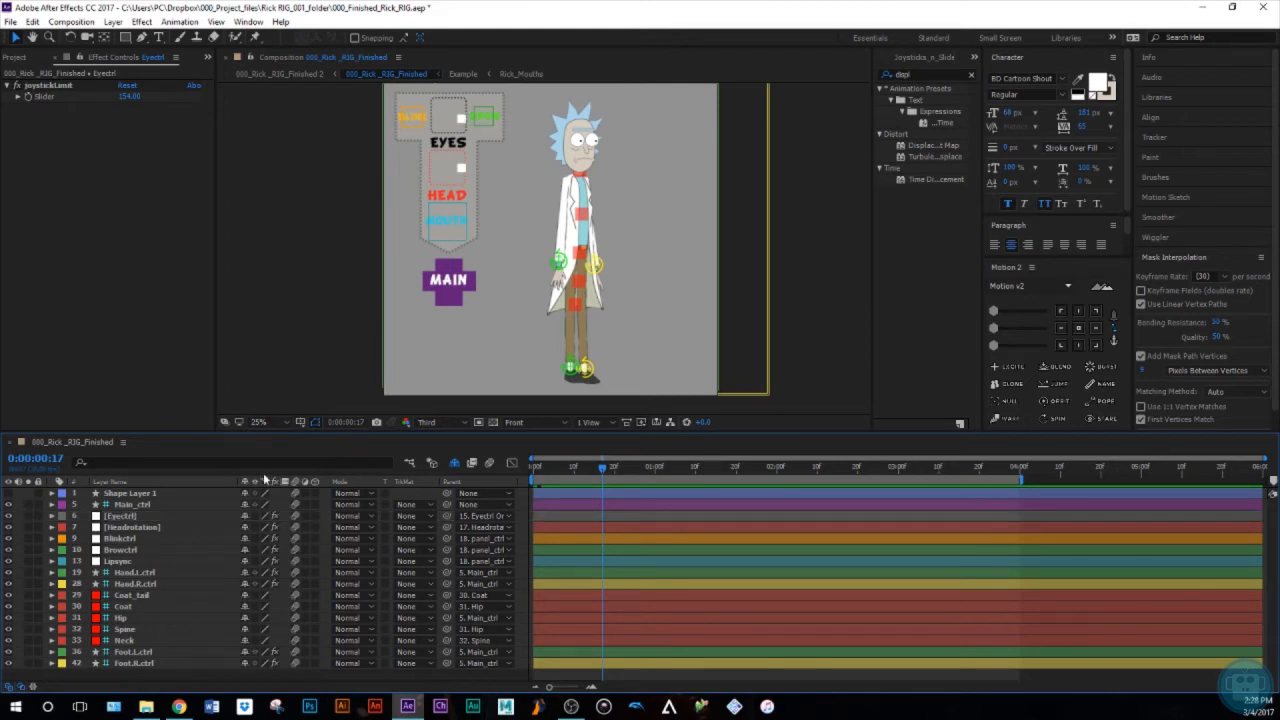
# Select the green Hand.L.ctrl controller, collapse its other effects, and expand the IK Elbow.L settings
pyautogui.scroll(4, 562, 265)
pyautogui.scroll(-2, 570, 270)
pyautogui.click(576, 274)
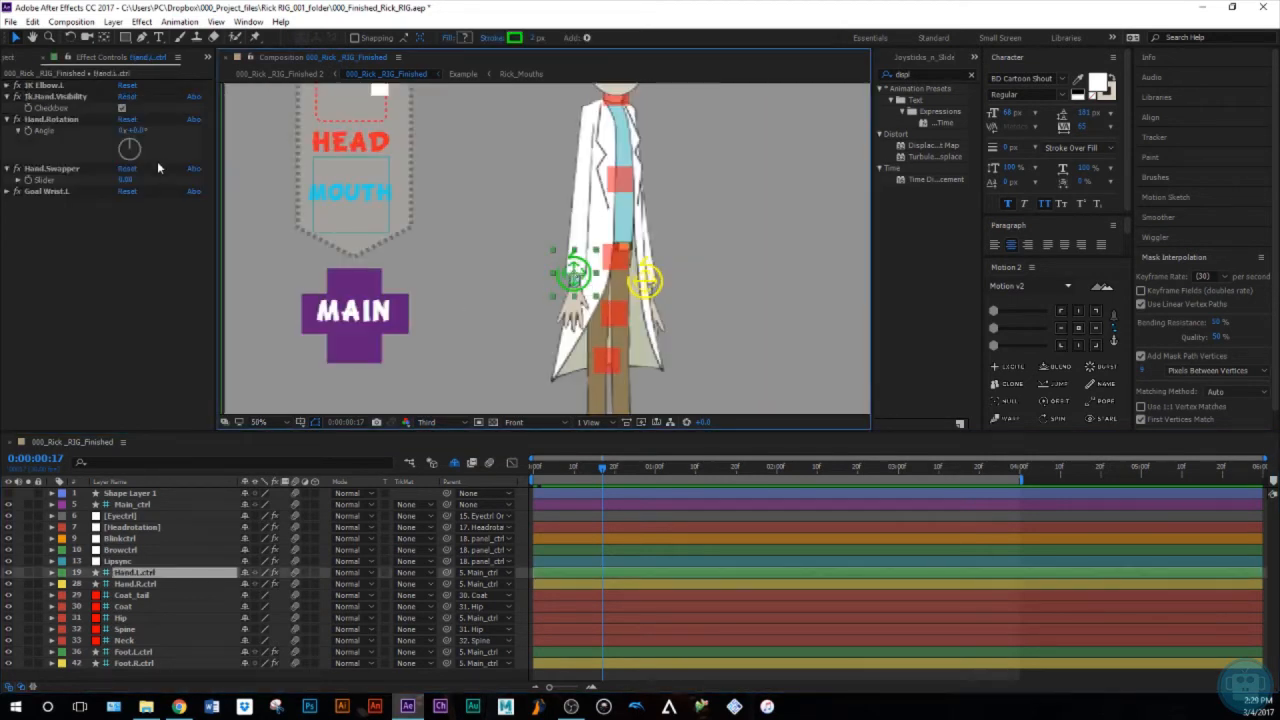
pyautogui.click(9, 120)
pyautogui.click(8, 97)
pyautogui.click(8, 119)
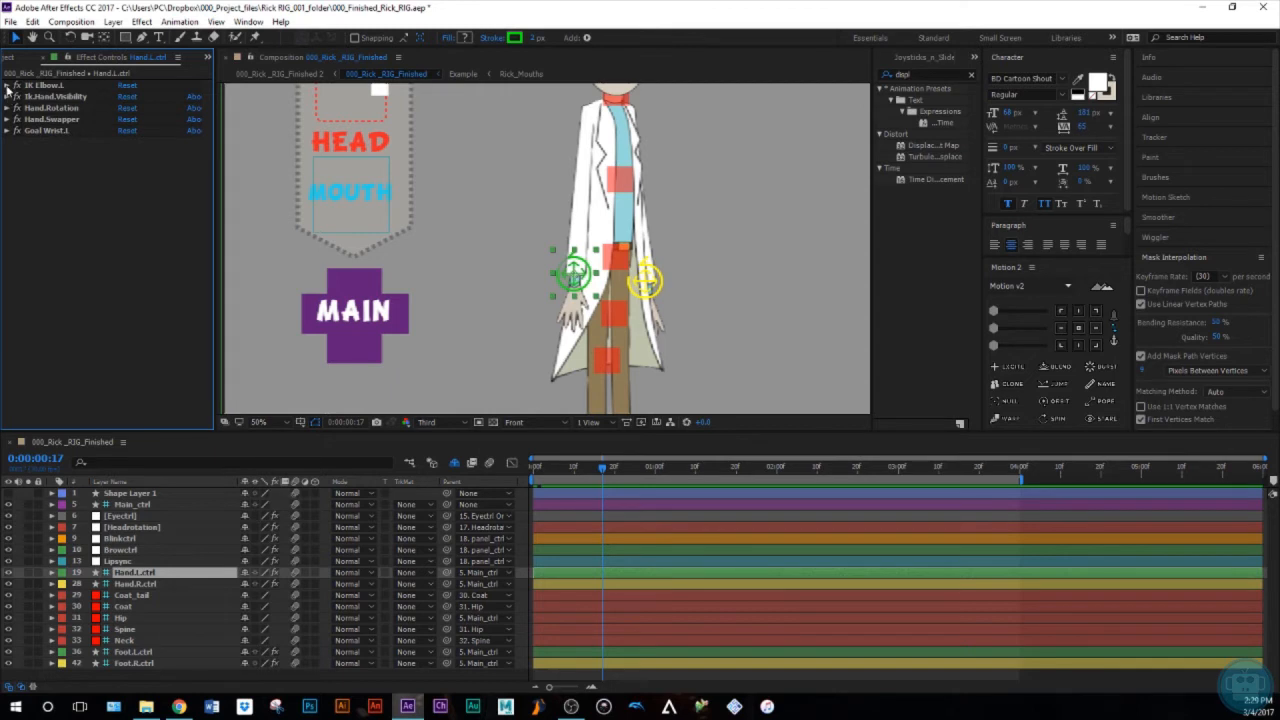
pyautogui.click(7, 86)
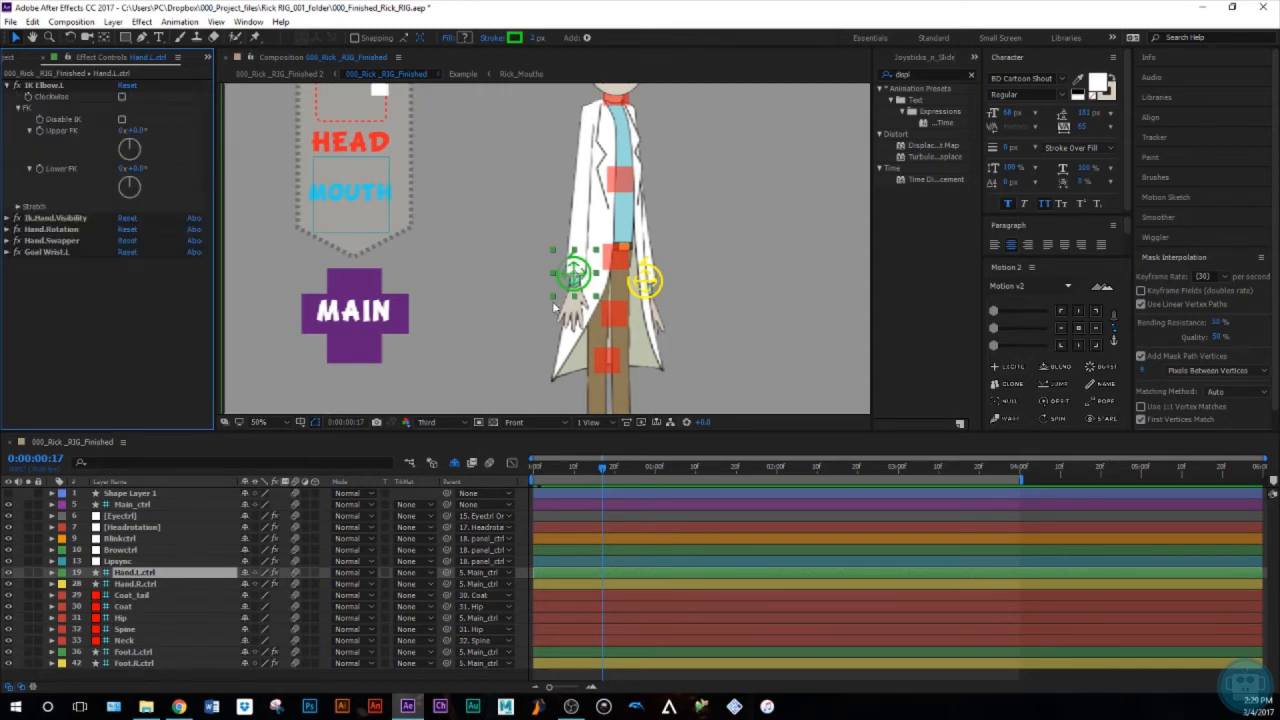
# Raise Hand.L.ctrl across the body to chest height, and expand its IK.Hand.Visibility, Hand.Rotation and Hand.Swapper effects
pyautogui.moveTo(591, 282); pyautogui.dragTo(703, 150)
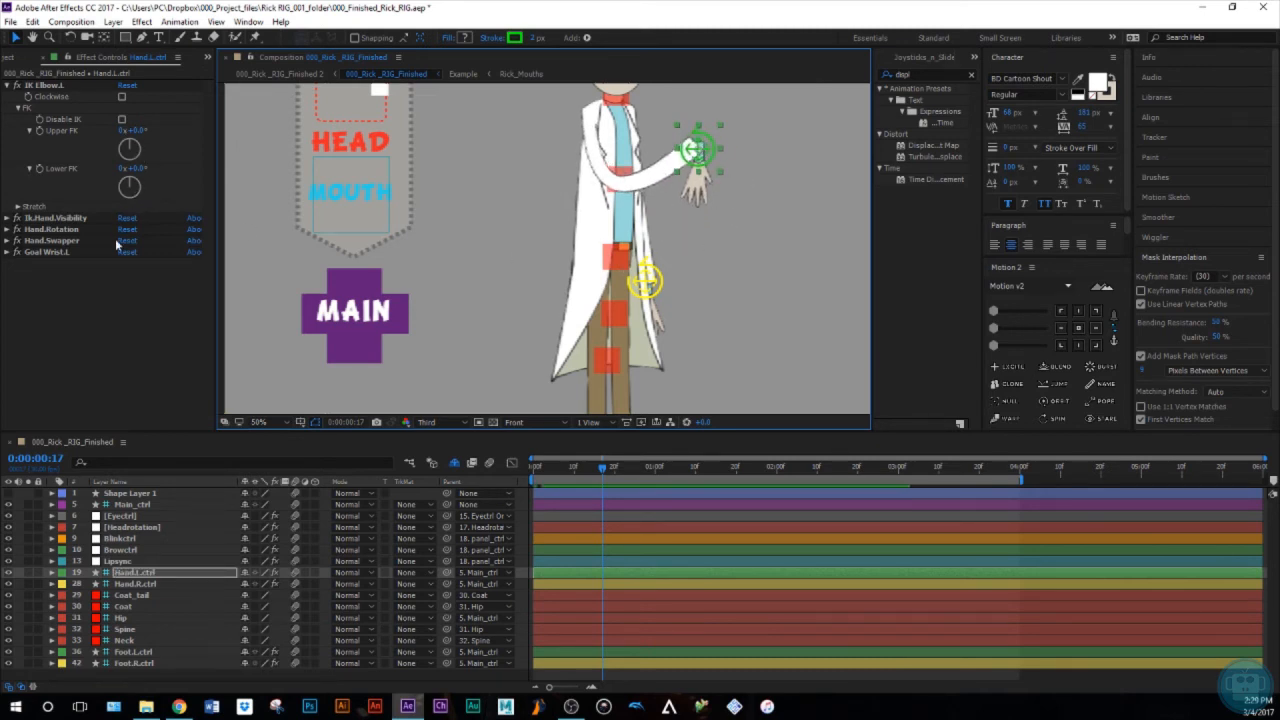
pyautogui.click(7, 241)
pyautogui.click(7, 229)
pyautogui.click(7, 218)
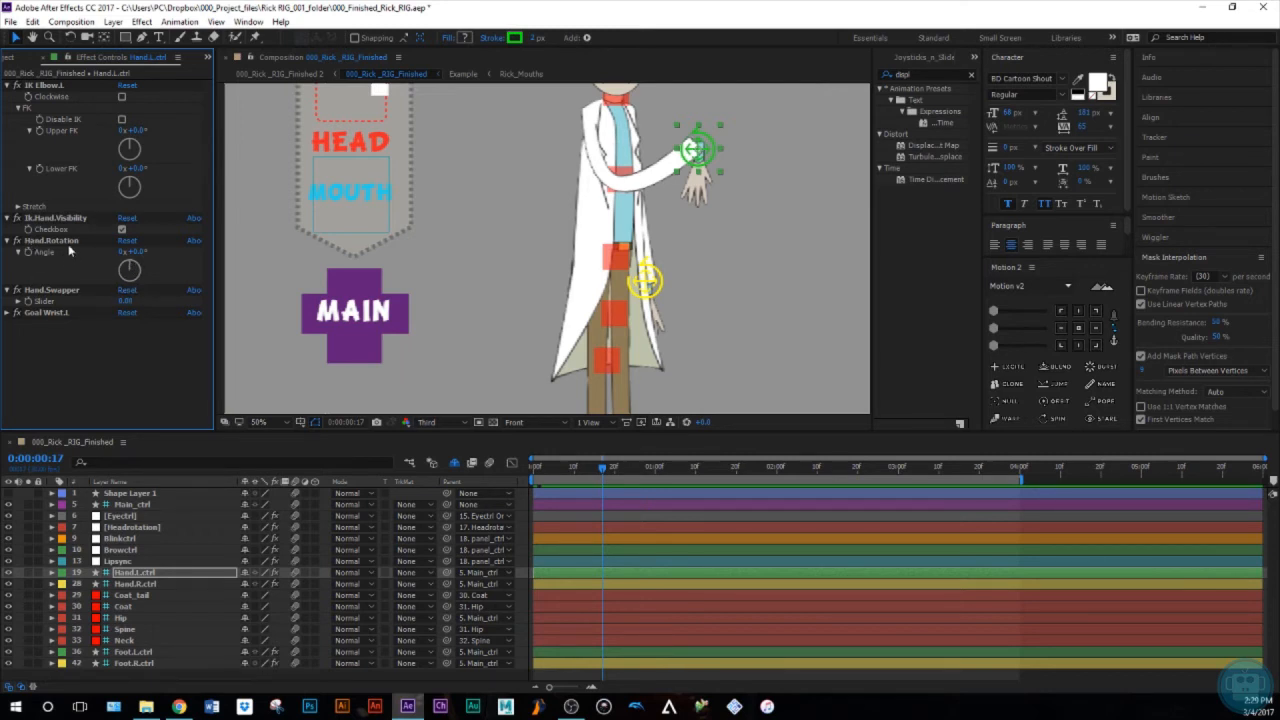
# Try changing the Hand.Rotation angle on the raised left hand, undo the change, and reselect Hand.L.ctrl
pyautogui.moveTo(129, 268)
pyautogui.mouseDown()
pyautogui.moveTo(80, 290)
pyautogui.moveTo(124, 300)
pyautogui.moveTo(110, 270)
pyautogui.mouseUp()
pyautogui.hotkey('ctrl', 'z')
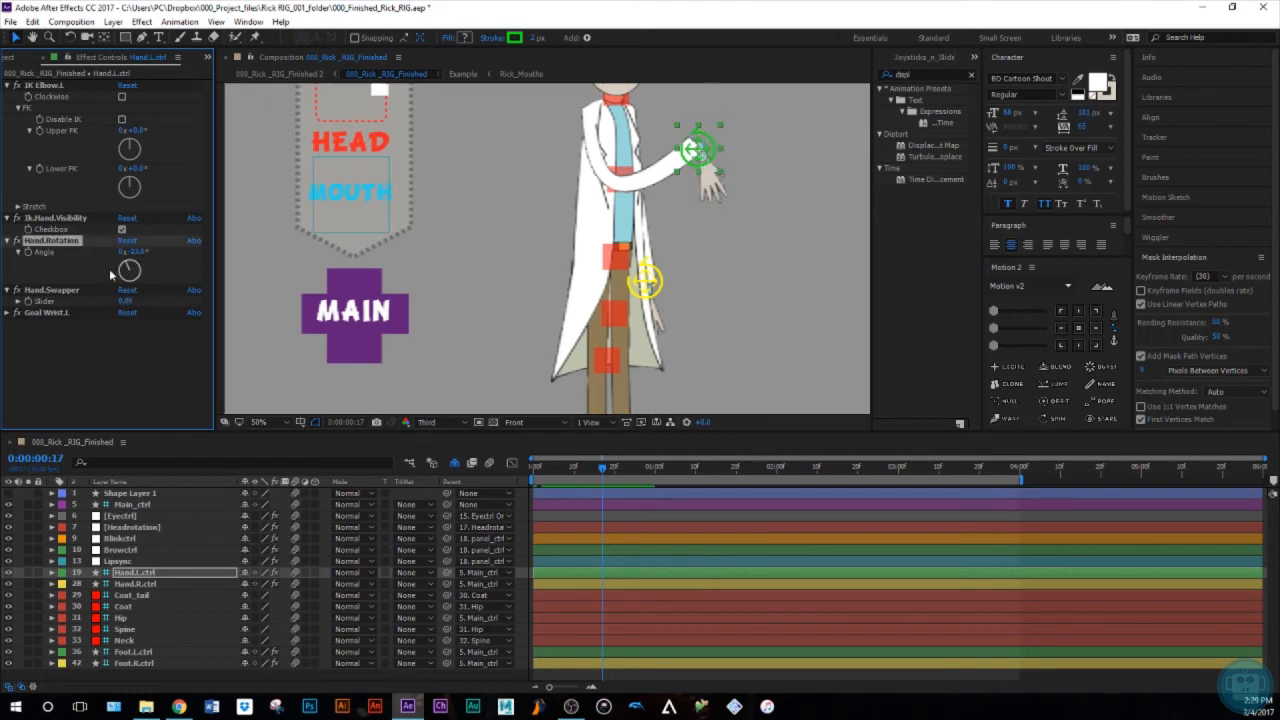
pyautogui.hotkey('ctrl', 'z')
pyautogui.click(698, 145)
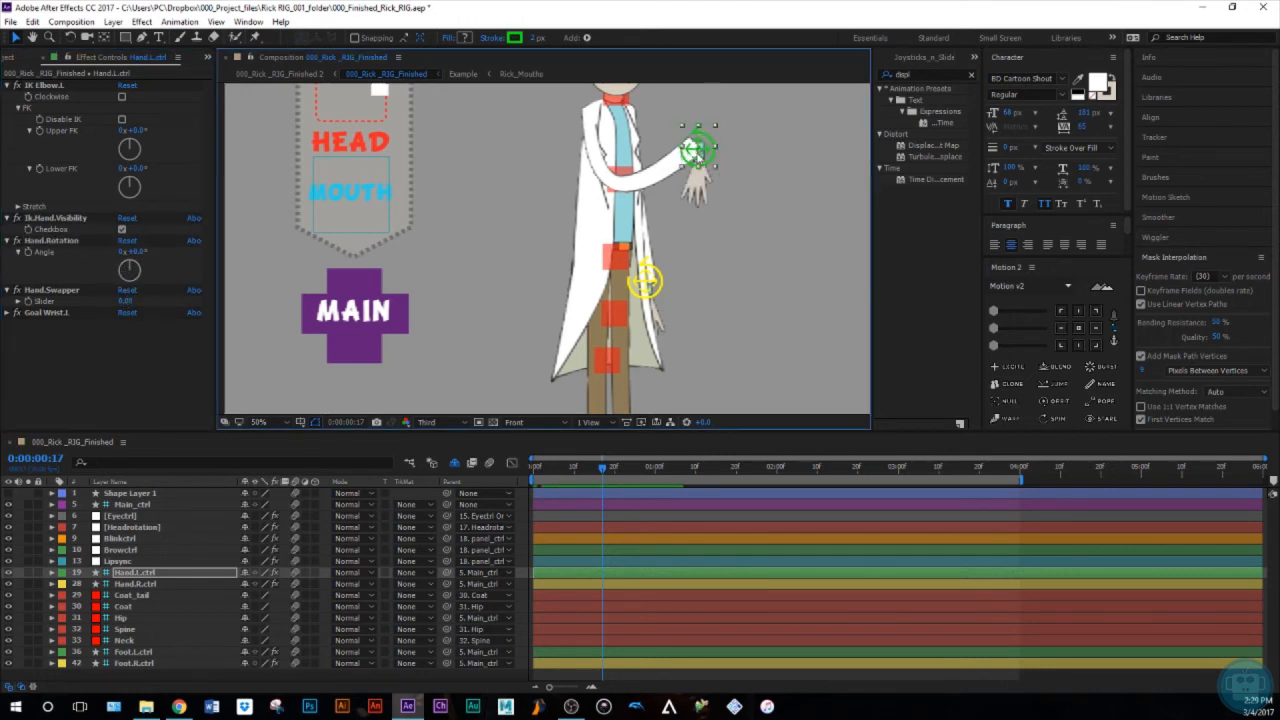
pyautogui.click(556, 582)
pyautogui.click(560, 572)
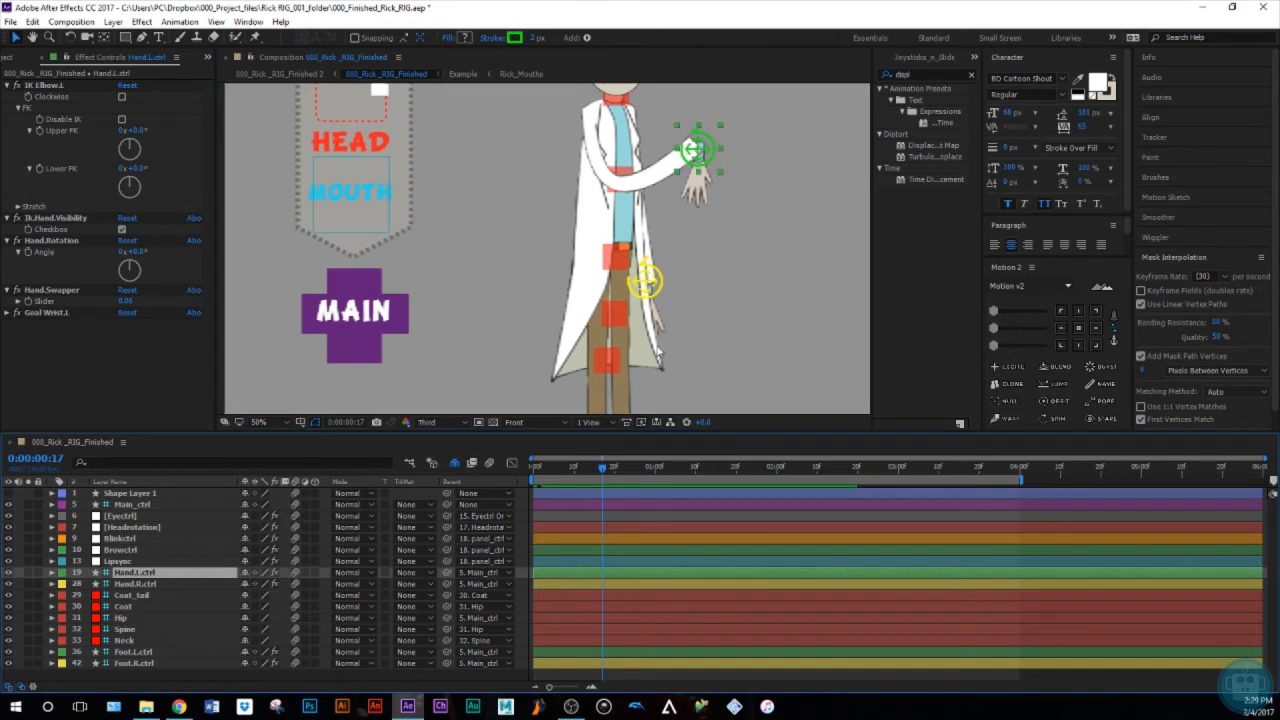
# Nudge the raised left hand, try its Hand.Rotation once more with an undo, and lower the controller back beside the coat
pyautogui.moveTo(698, 150)
pyautogui.mouseDown()
pyautogui.moveTo(690, 143)
pyautogui.moveTo(560, 286)
pyautogui.moveTo(700, 176)
pyautogui.moveTo(690, 140)
pyautogui.moveTo(677, 197)
pyautogui.moveTo(696, 204)
pyautogui.moveTo(700, 148)
pyautogui.mouseUp()
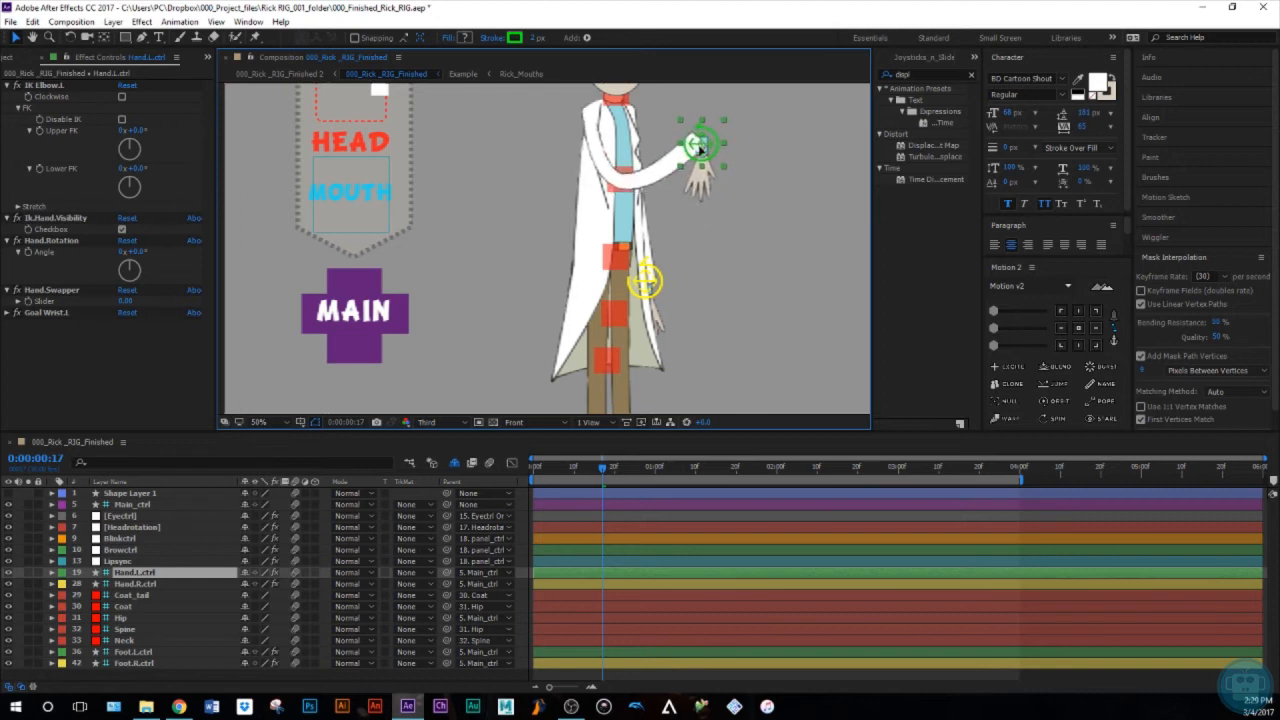
pyautogui.moveTo(131, 262)
pyautogui.mouseDown()
pyautogui.moveTo(102, 281)
pyautogui.moveTo(135, 289)
pyautogui.moveTo(112, 282)
pyautogui.moveTo(114, 262)
pyautogui.moveTo(154, 308)
pyautogui.moveTo(117, 295)
pyautogui.moveTo(117, 266)
pyautogui.mouseUp()
pyautogui.hotkey('ctrl', 'z')
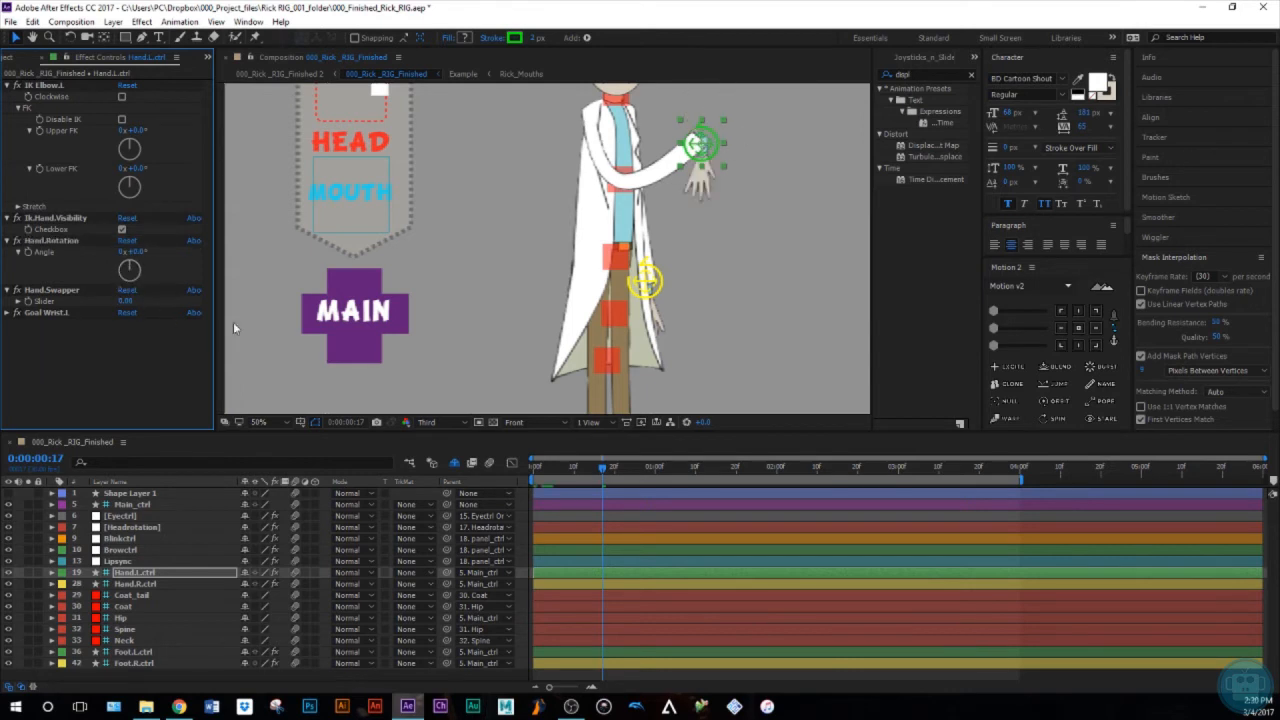
pyautogui.moveTo(700, 148); pyautogui.dragTo(567, 277)
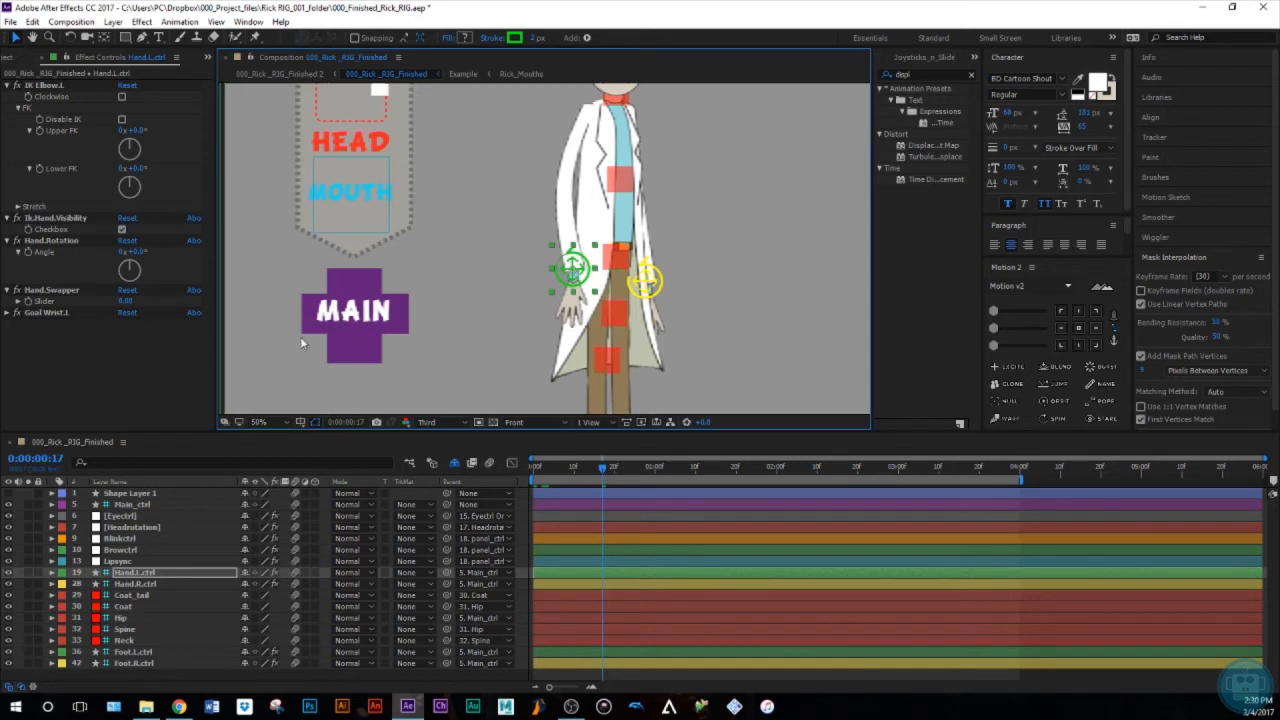
# Try scrubbing the Hand.Swapper slider of Hand.L.ctrl through the hand poses, and set it back to 0
pyautogui.click(44, 290)
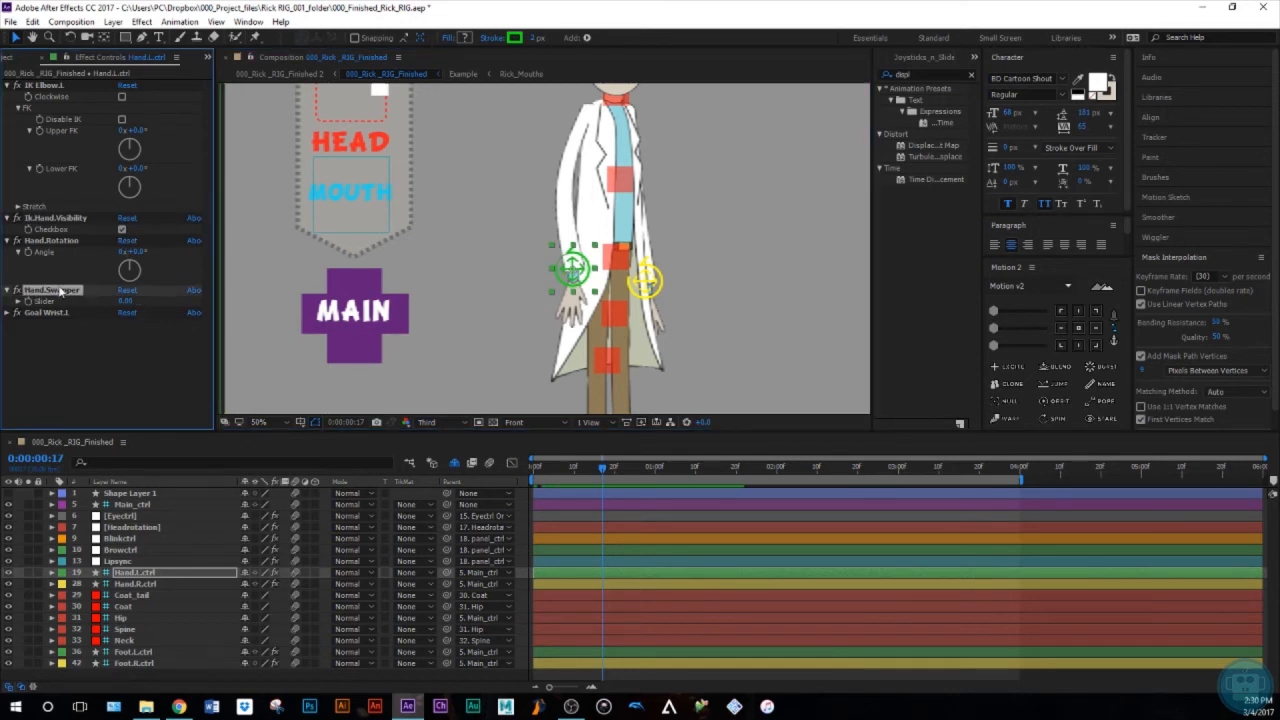
pyautogui.moveTo(124, 301); pyautogui.dragTo(129, 300)
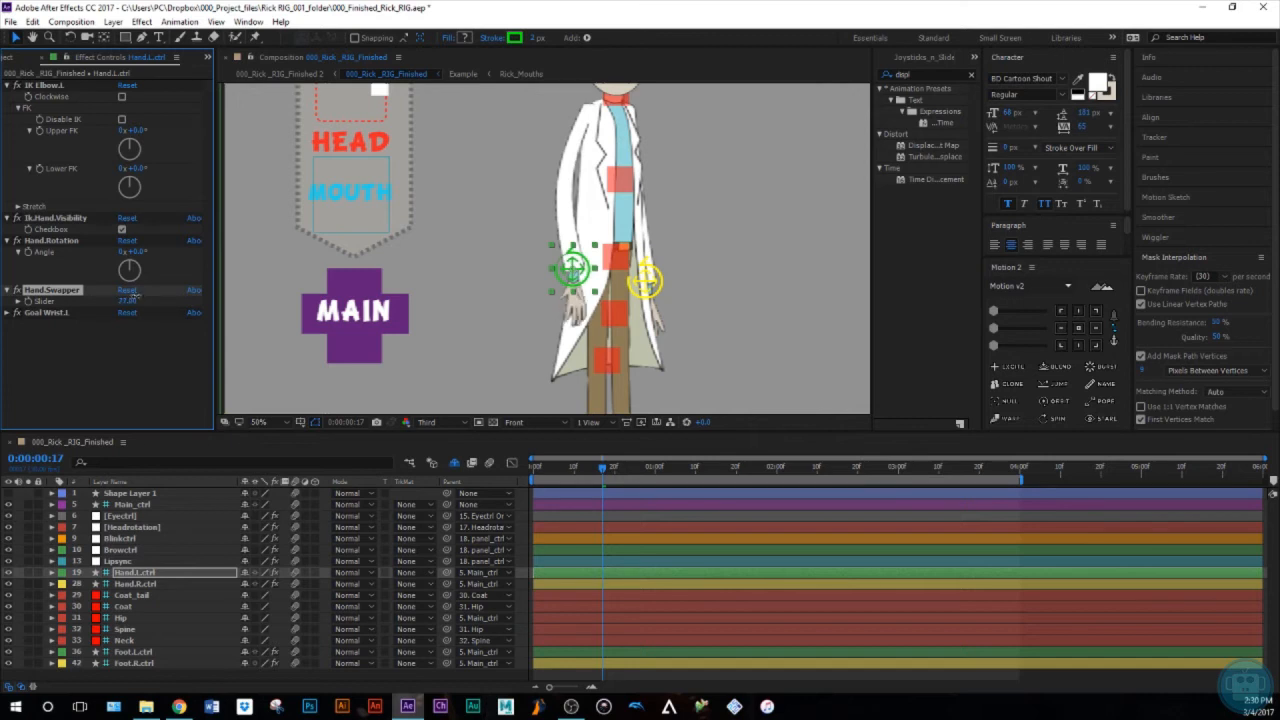
pyautogui.click(126, 301)
pyautogui.write('0')
pyautogui.press('Return')
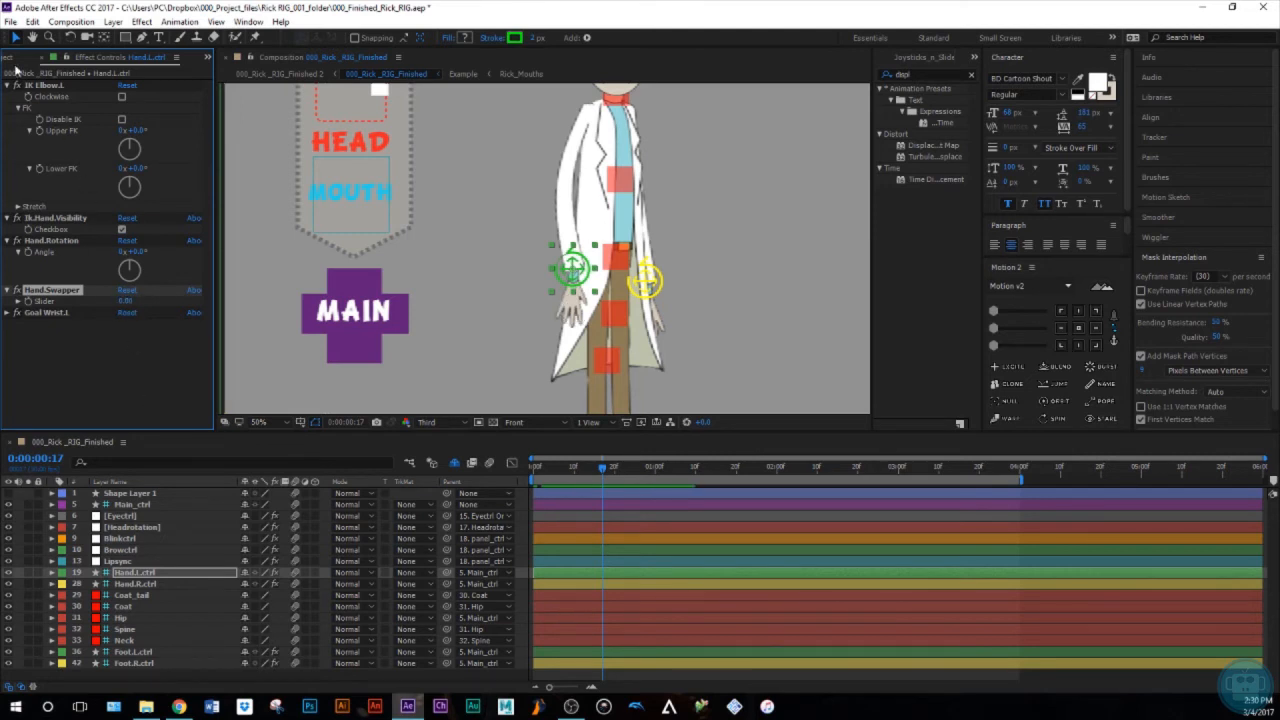
# Open the Rick,hands composition from the 001_COMPS folder of Finished_Example_RIG_Project
pyautogui.click(10, 57)
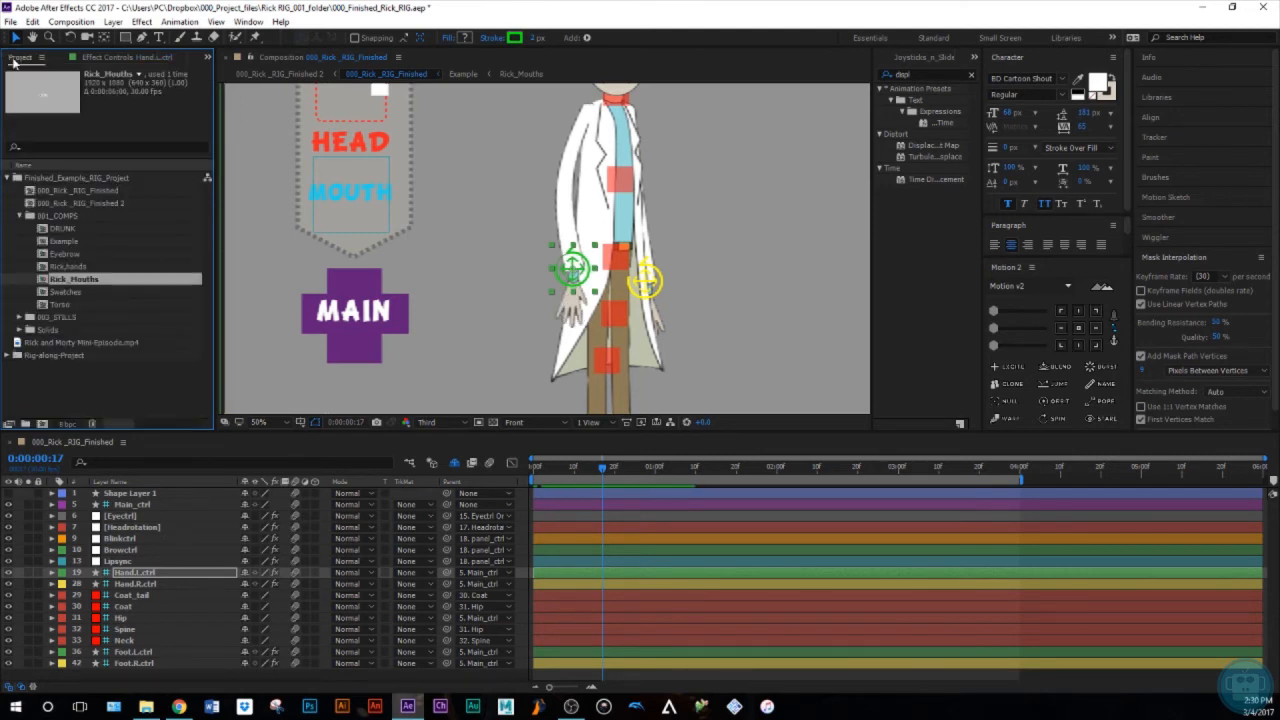
pyautogui.click(68, 267)
pyautogui.click(20, 216)
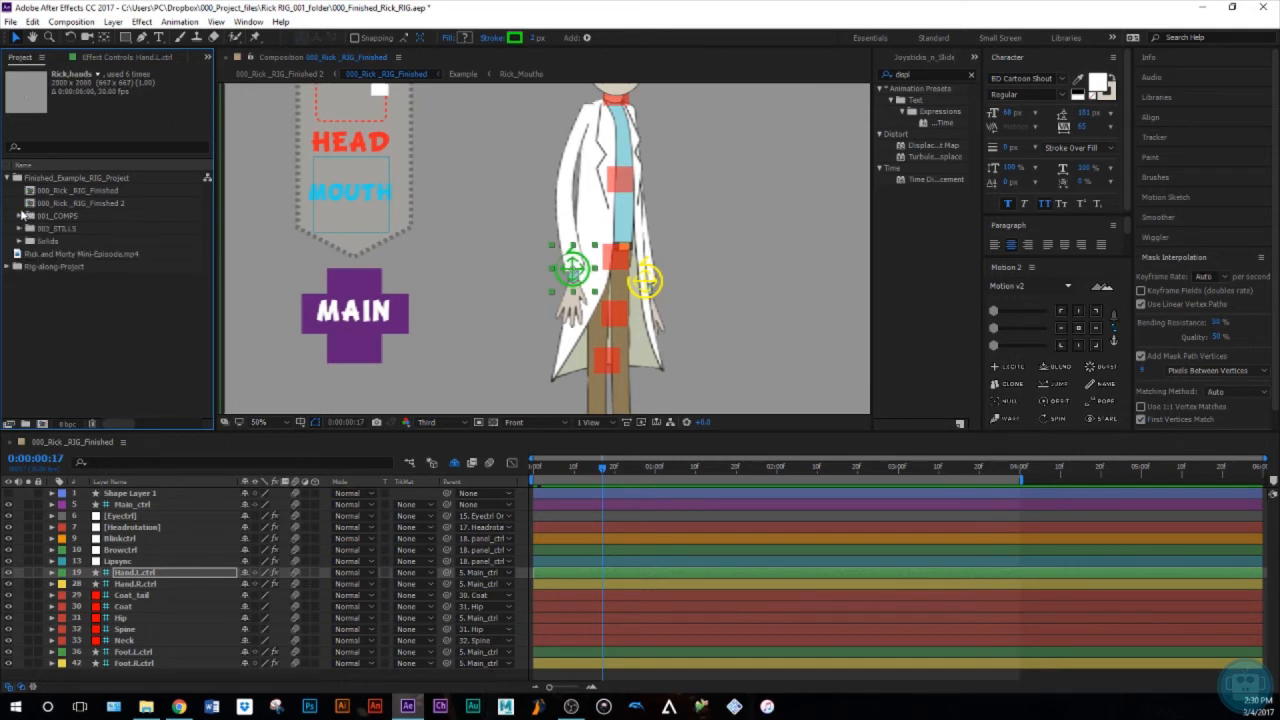
pyautogui.click(8, 178)
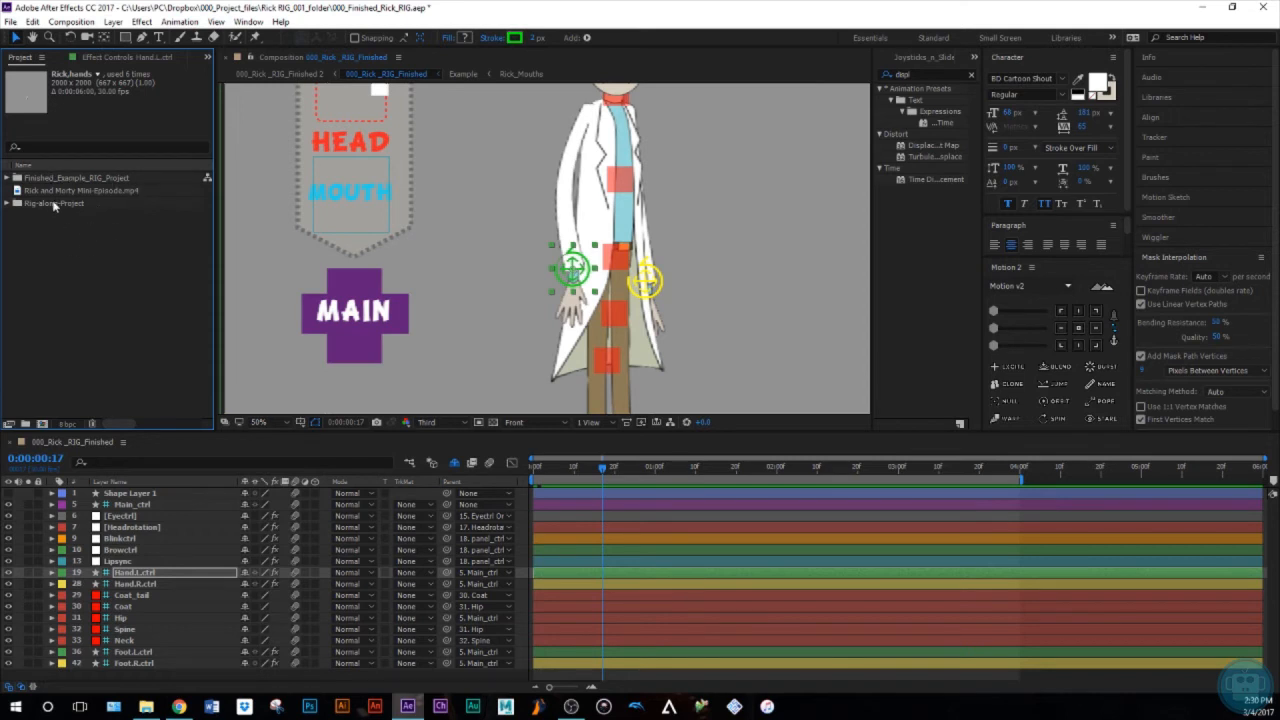
pyautogui.click(8, 178)
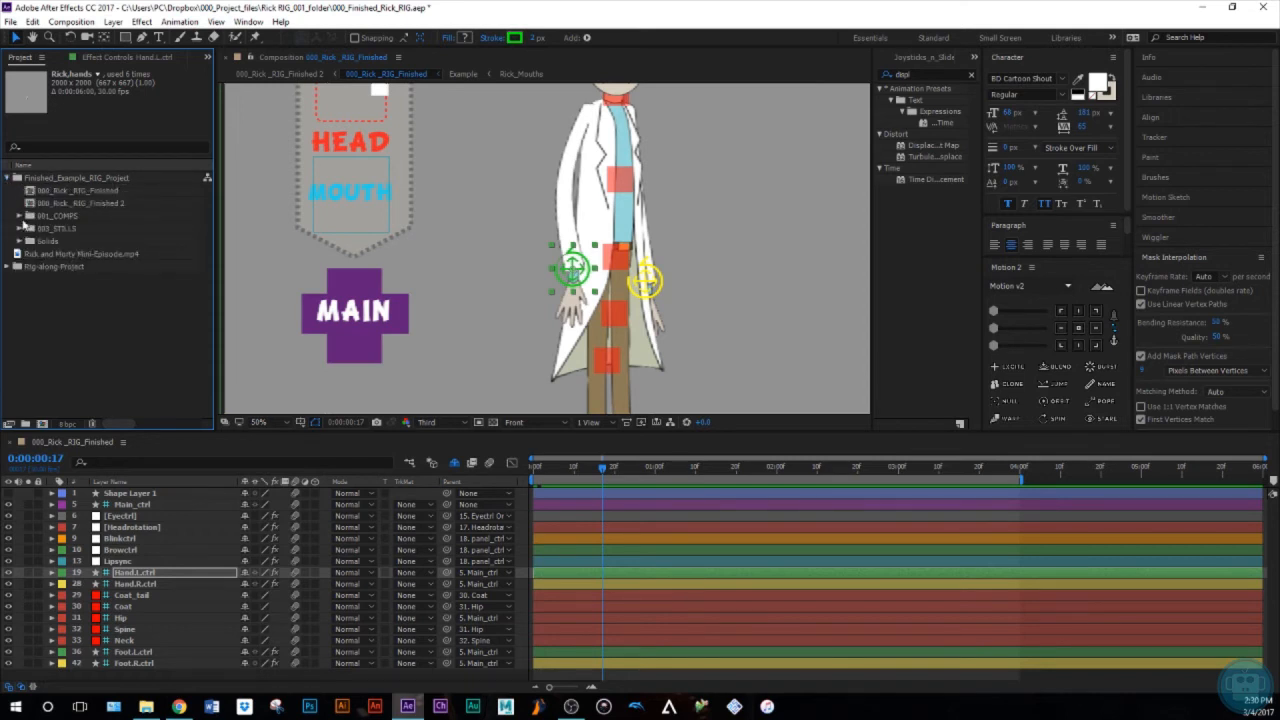
pyautogui.click(19, 216)
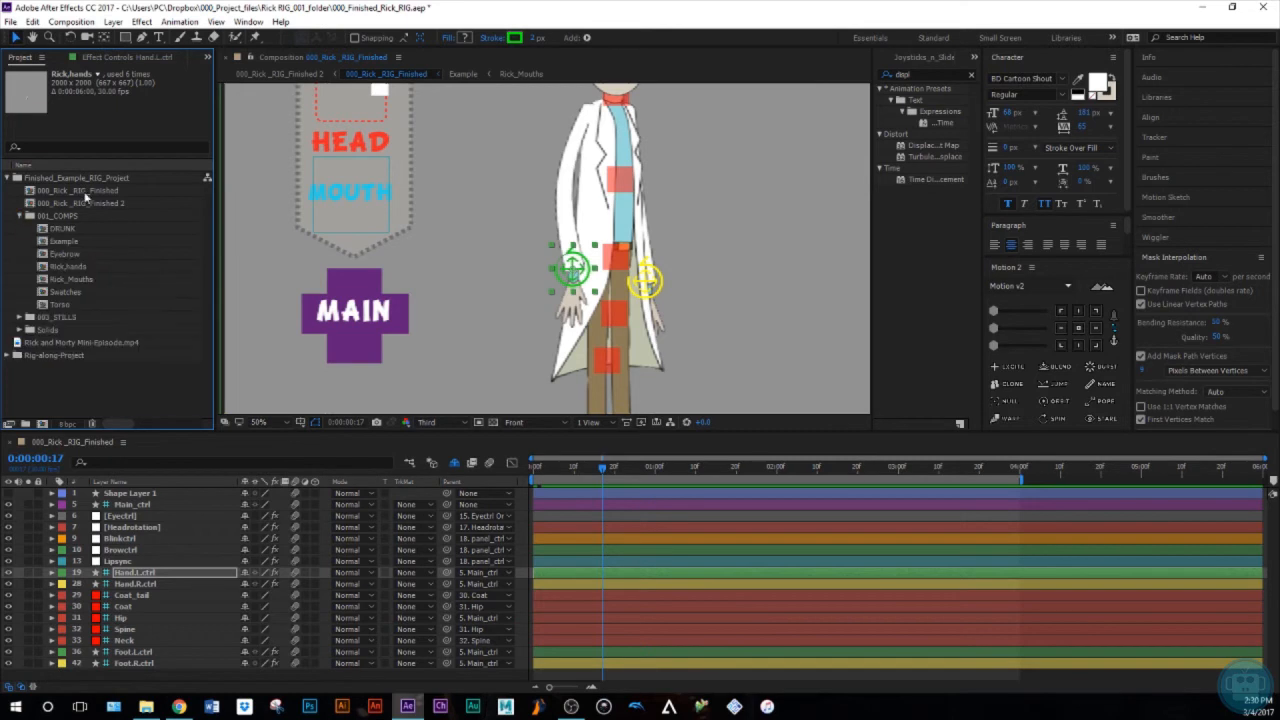
pyautogui.click(70, 267)
pyautogui.doubleClick(68, 267)
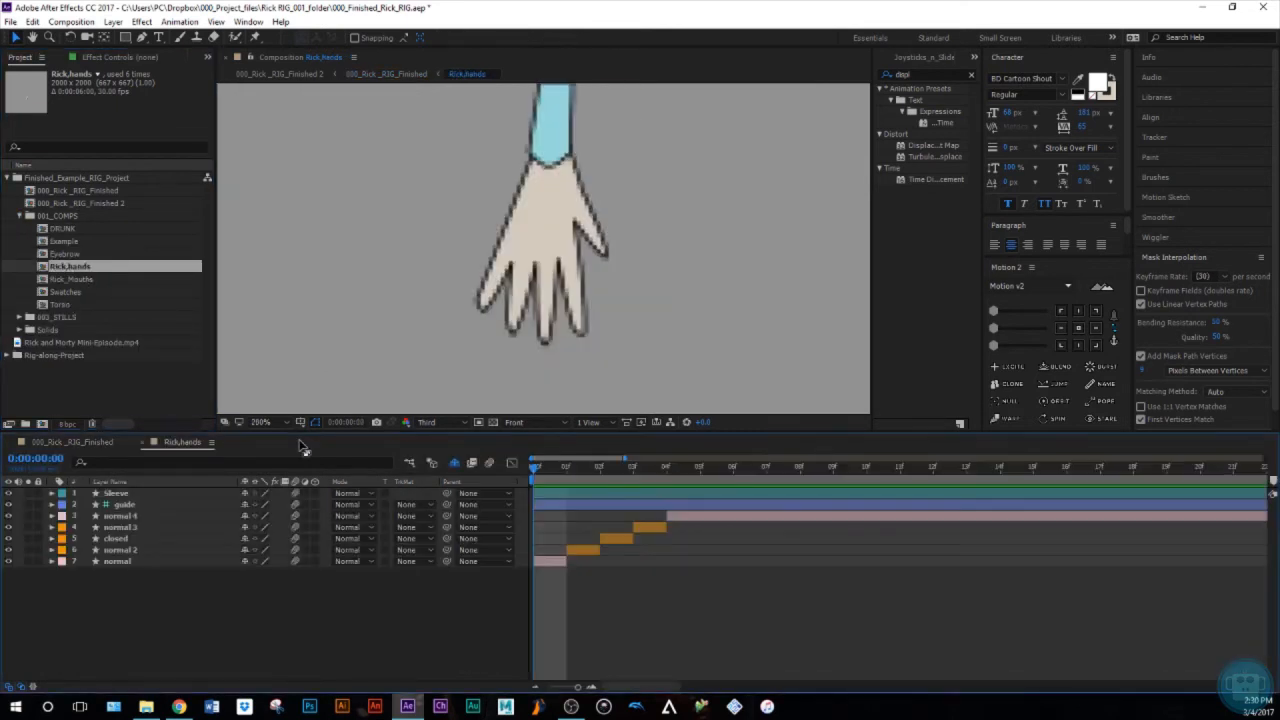
# Set the preview resolution to Half and scrub through the one-frame hand poses up to frame 5
pyautogui.moveTo(547, 480); pyautogui.dragTo(567, 548)
pyautogui.click(427, 422)
pyautogui.click(443, 471)
pyautogui.click(446, 424)
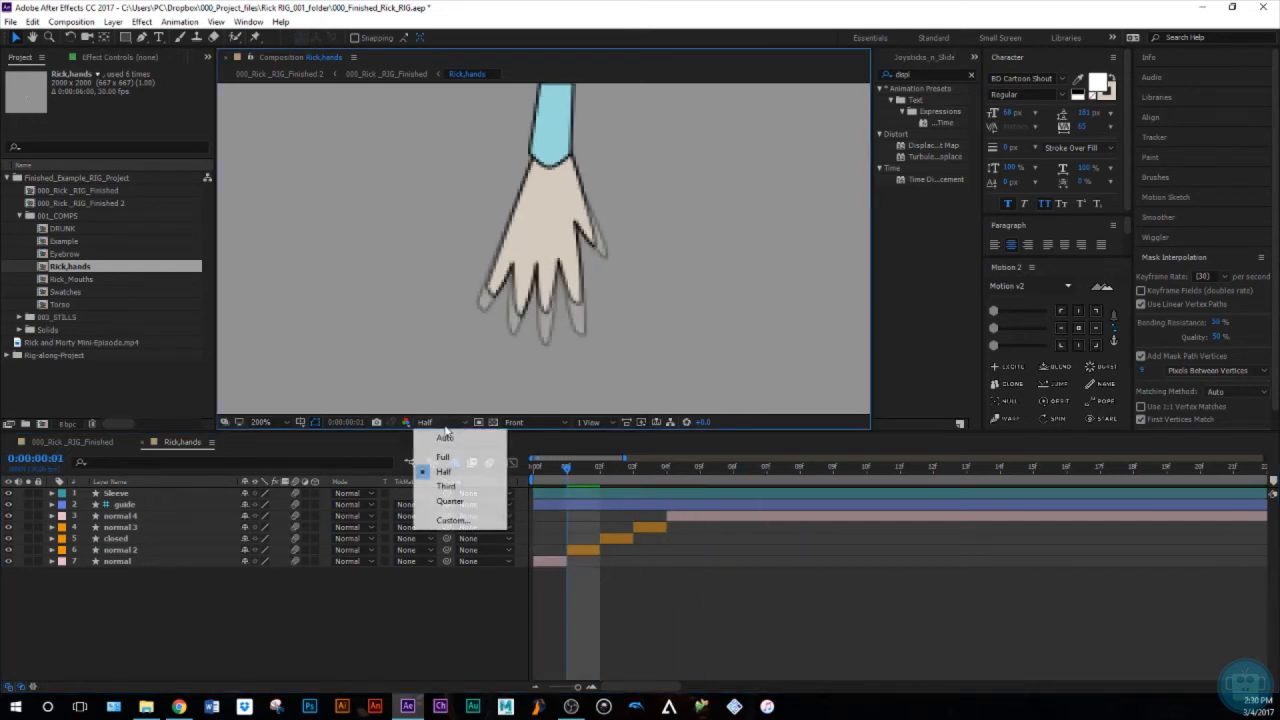
pyautogui.click(561, 564)
pyautogui.moveTo(566, 473); pyautogui.dragTo(688, 478)
# Split the normal 4 layer at frame 5, and split the resulting layer again at frame 6
pyautogui.click(680, 517)
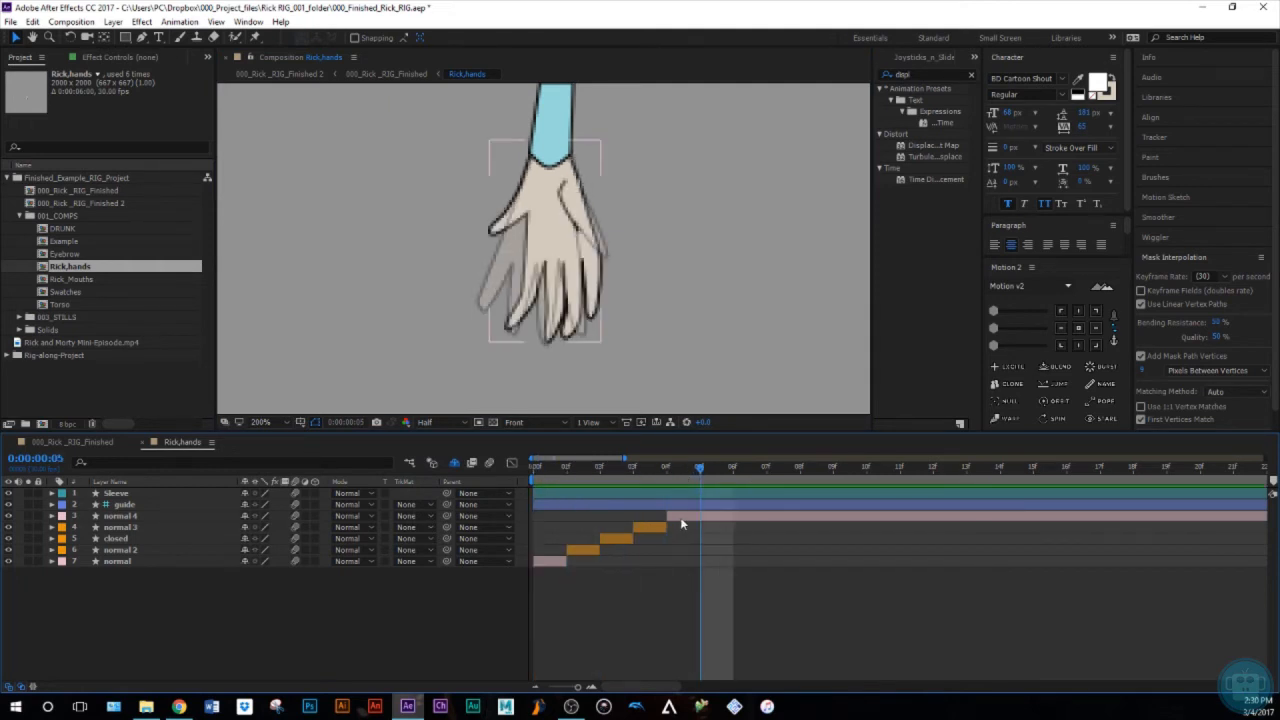
pyautogui.click(680, 517)
pyautogui.hotkey('ctrl', 'shift', 'd')
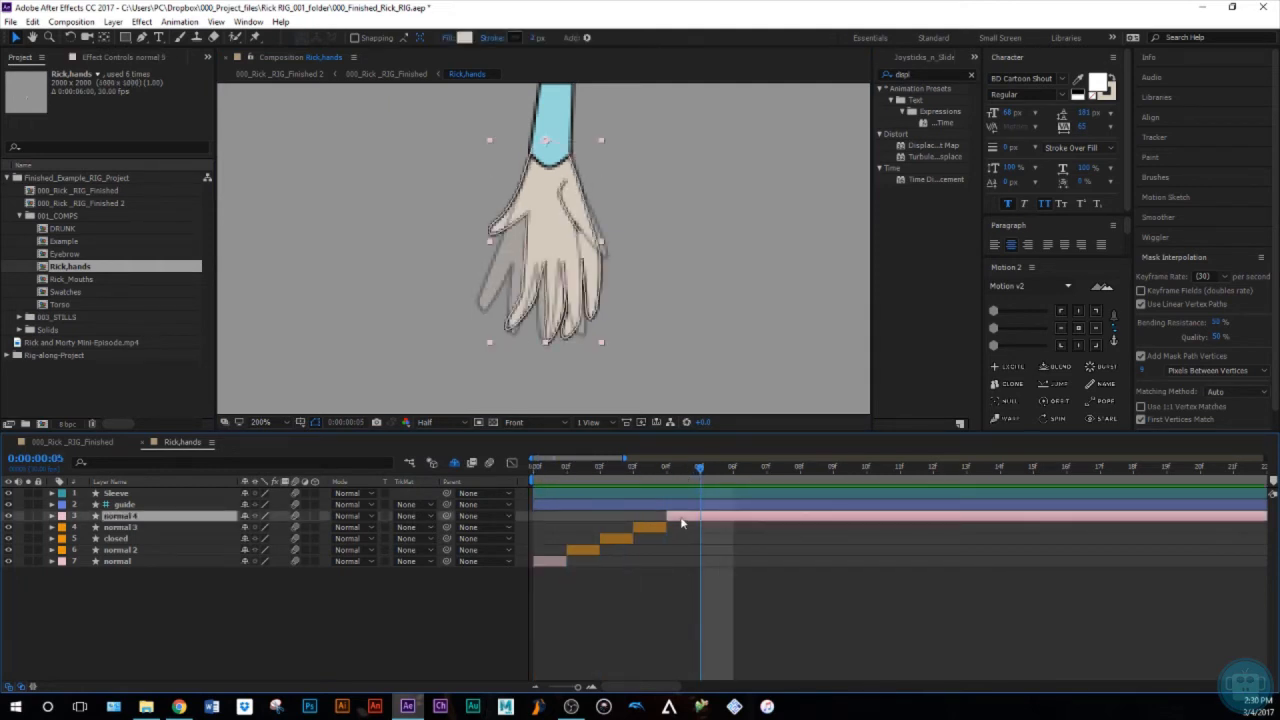
pyautogui.press('pagedown')
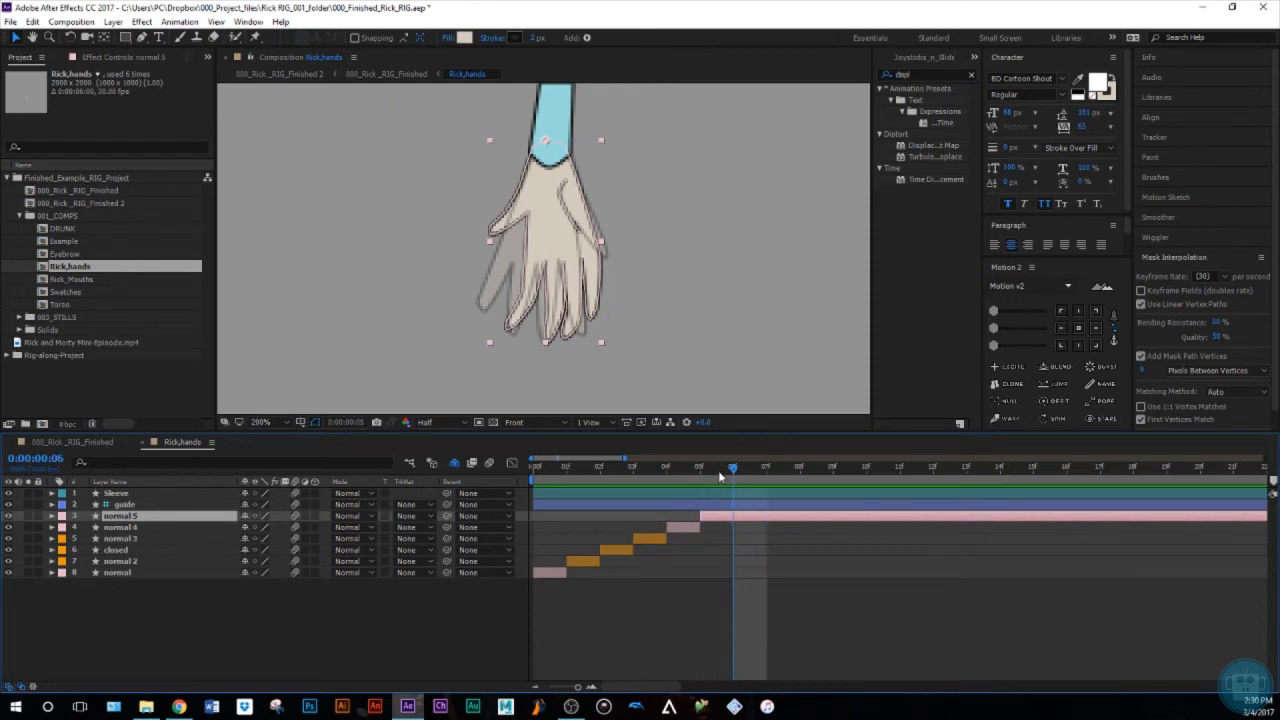
pyautogui.hotkey('ctrl', 'shift', 'd')
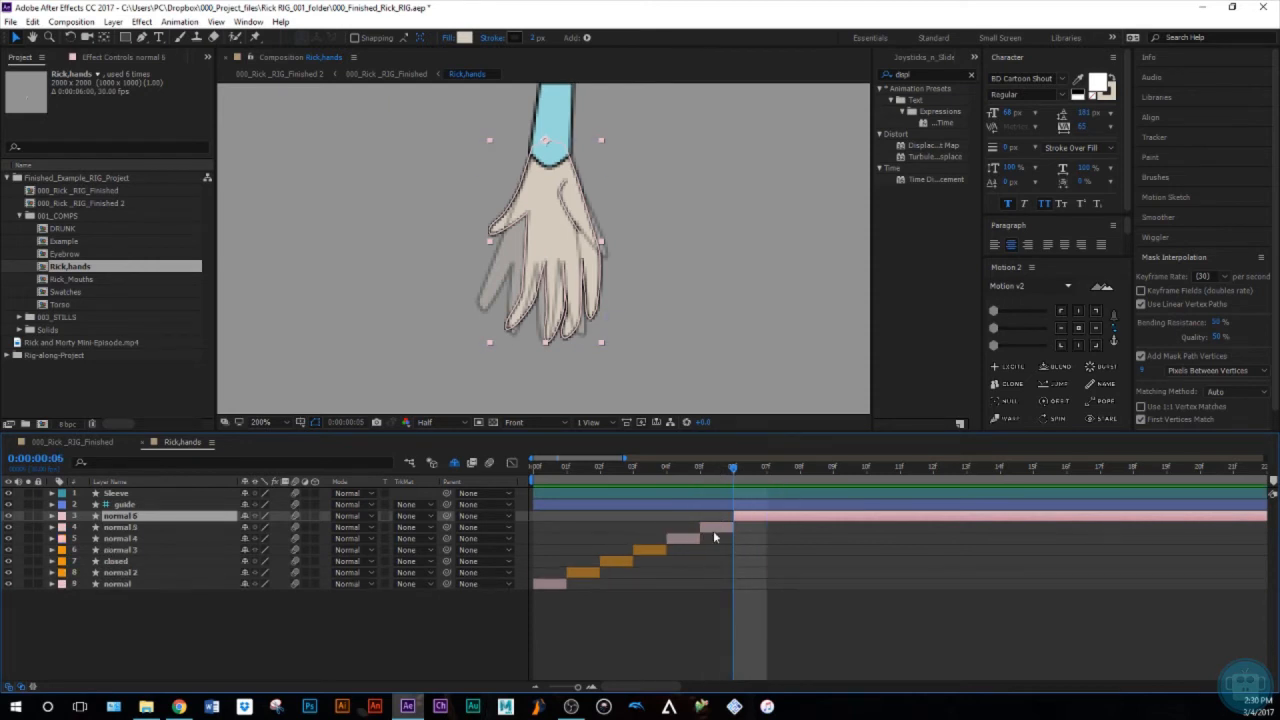
# Hide the normal 6 layer and, at frame 5, stretch the thumb tip of normal 5 into a long spike with the Pen tool
pyautogui.click(9, 516)
pyautogui.click(712, 476)
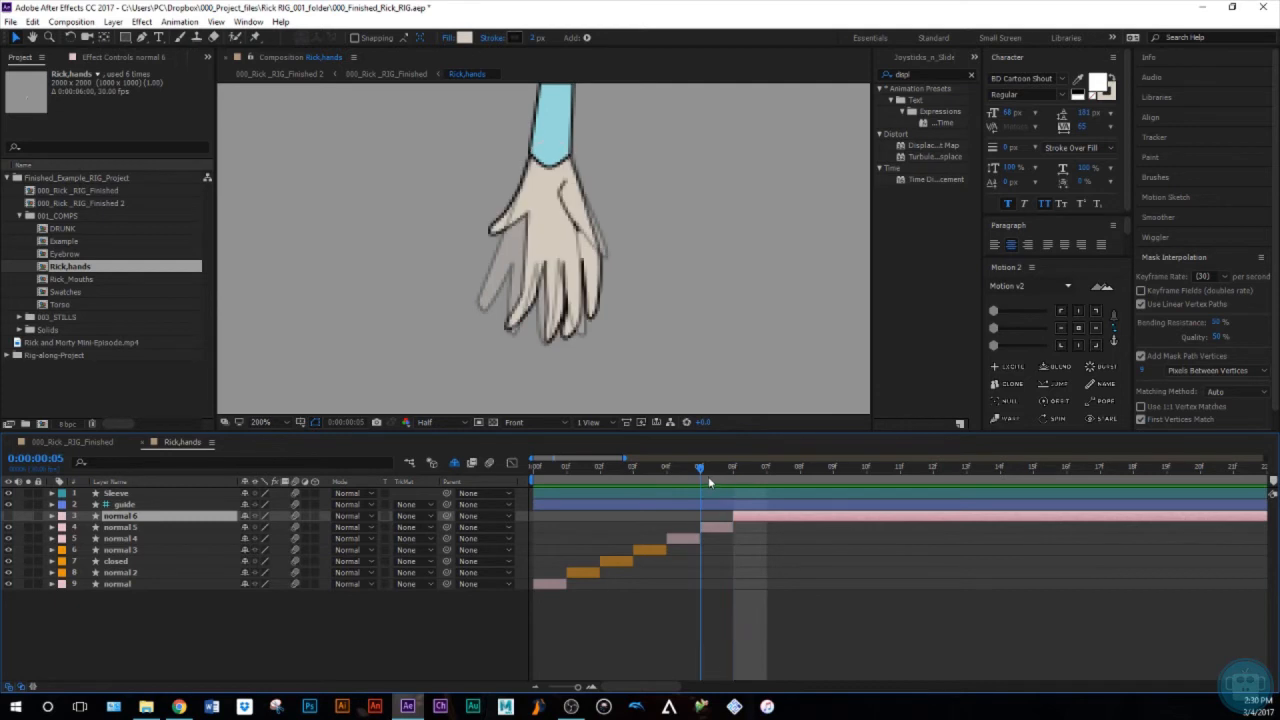
pyautogui.click(542, 296)
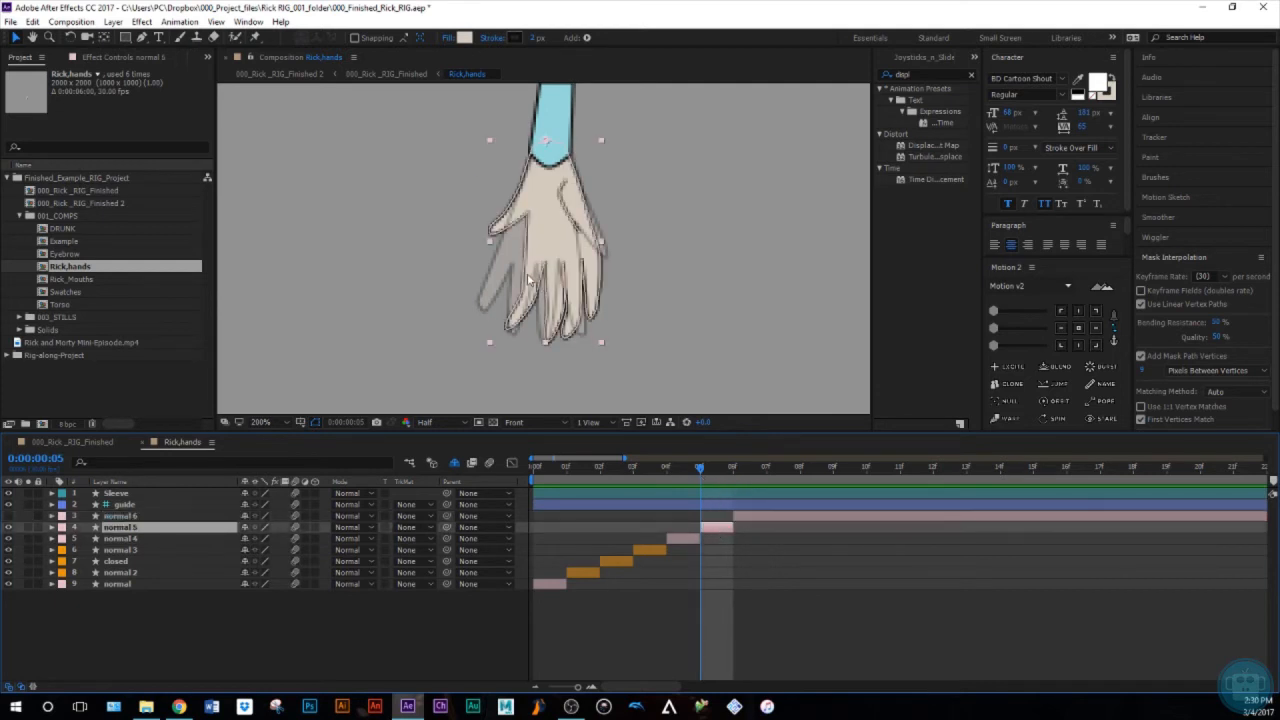
pyautogui.press('g')
pyautogui.click(507, 216)
pyautogui.moveTo(288, 340); pyautogui.dragTo(267, 343)
pyautogui.click(851, 662)
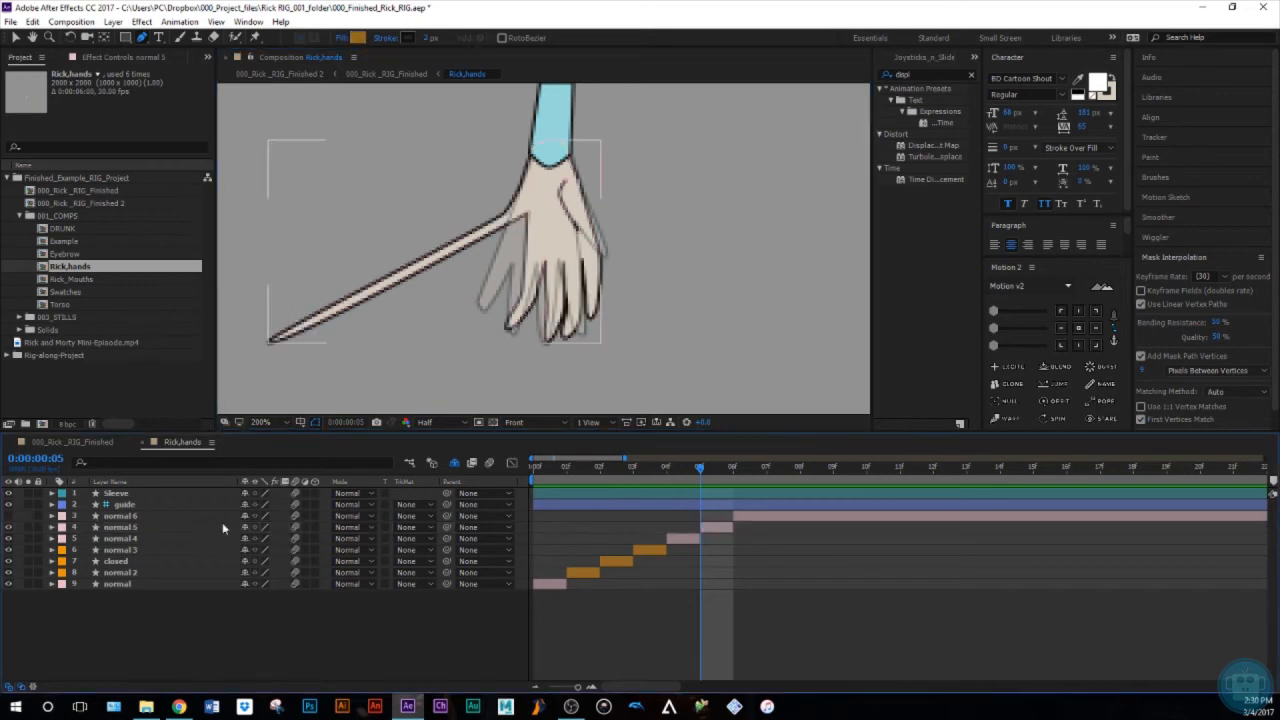
# Return to the 000_Rick_RIG_Finished composition and bring up the effect controls of Hand.L.ctrl
pyautogui.click(96, 443)
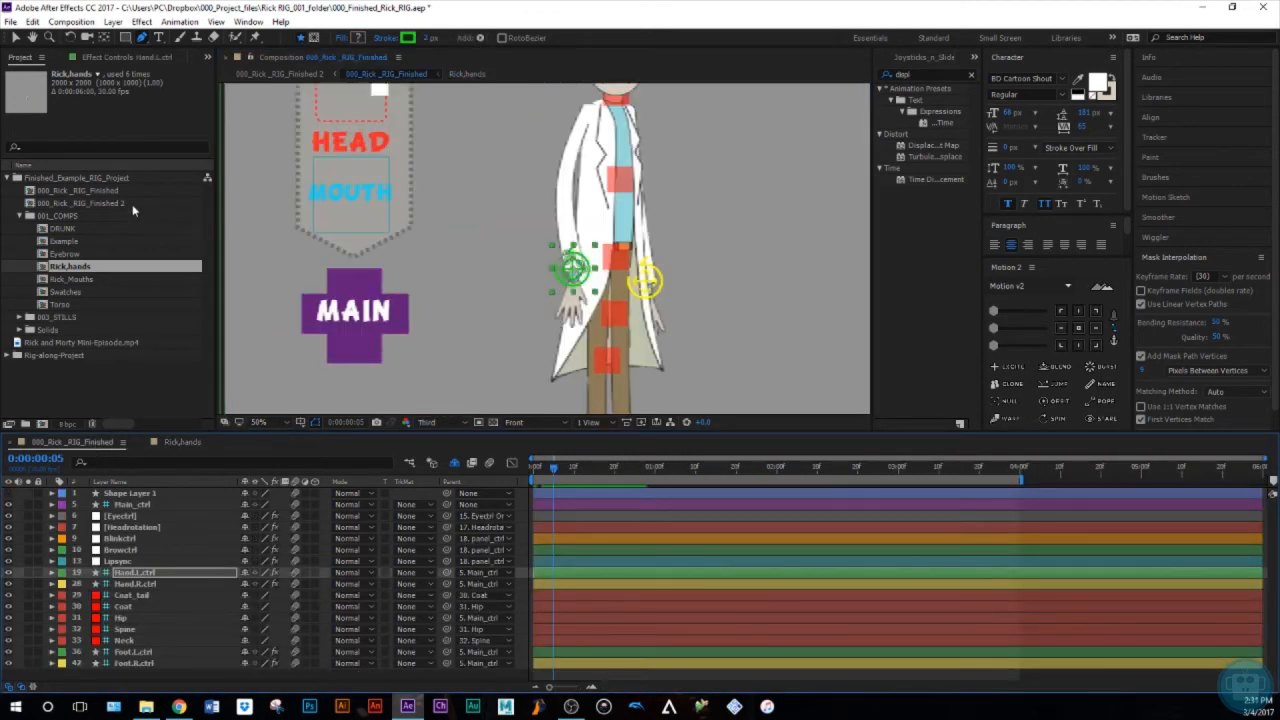
pyautogui.click(73, 58)
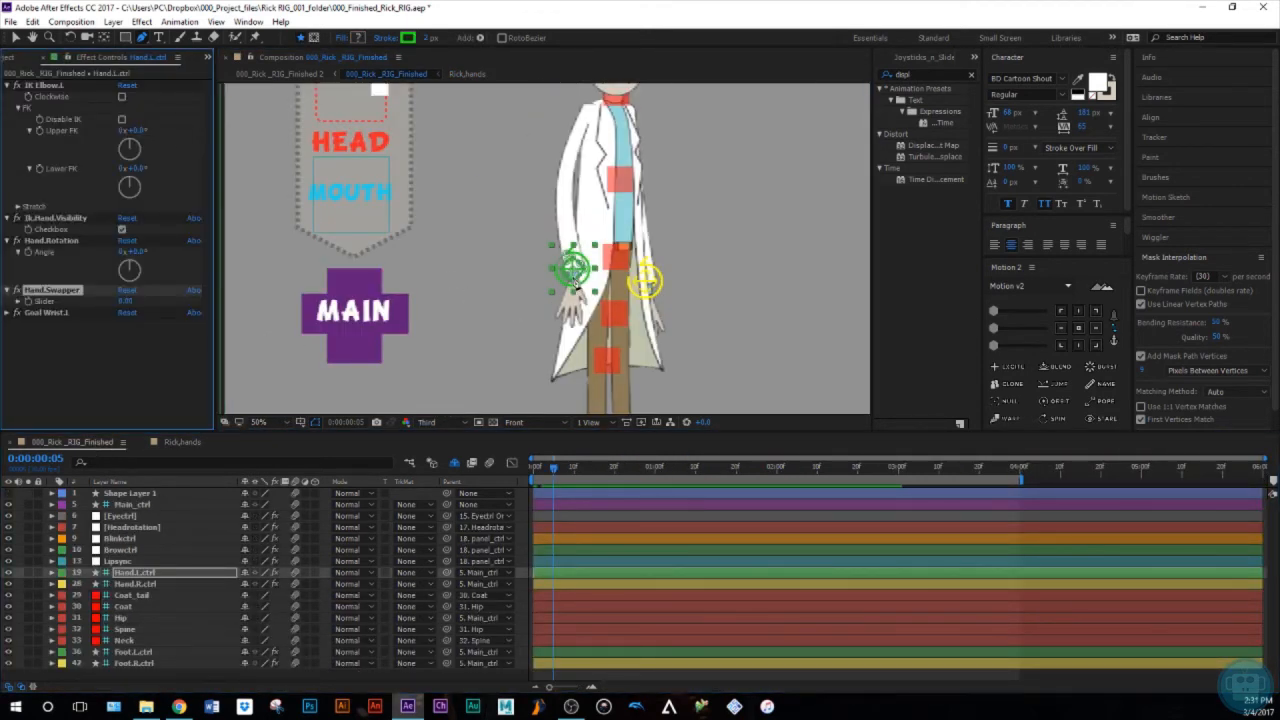
pyautogui.click(127, 584)
pyautogui.click(133, 562)
pyautogui.click(135, 572)
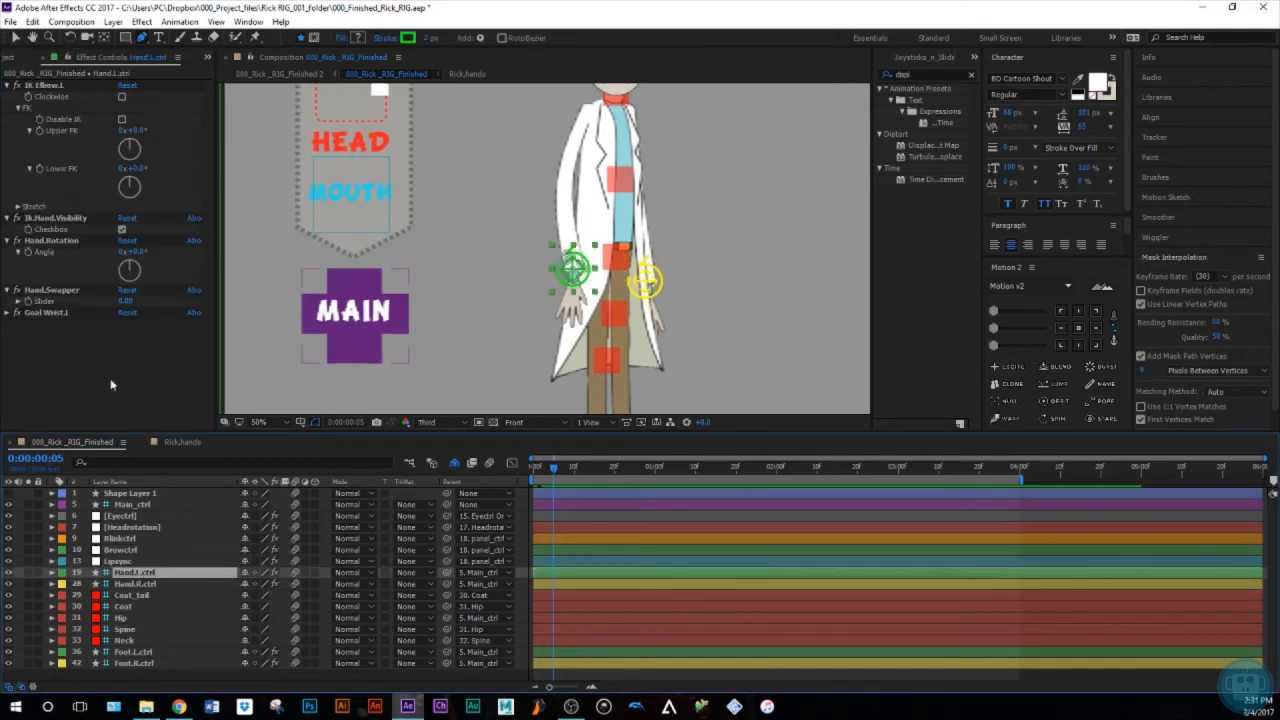
# Scrub Hand.Swapper to the stretched-thumb pose and back to the normal hand, and switch to the Rick,hands composition
pyautogui.click(124, 302)
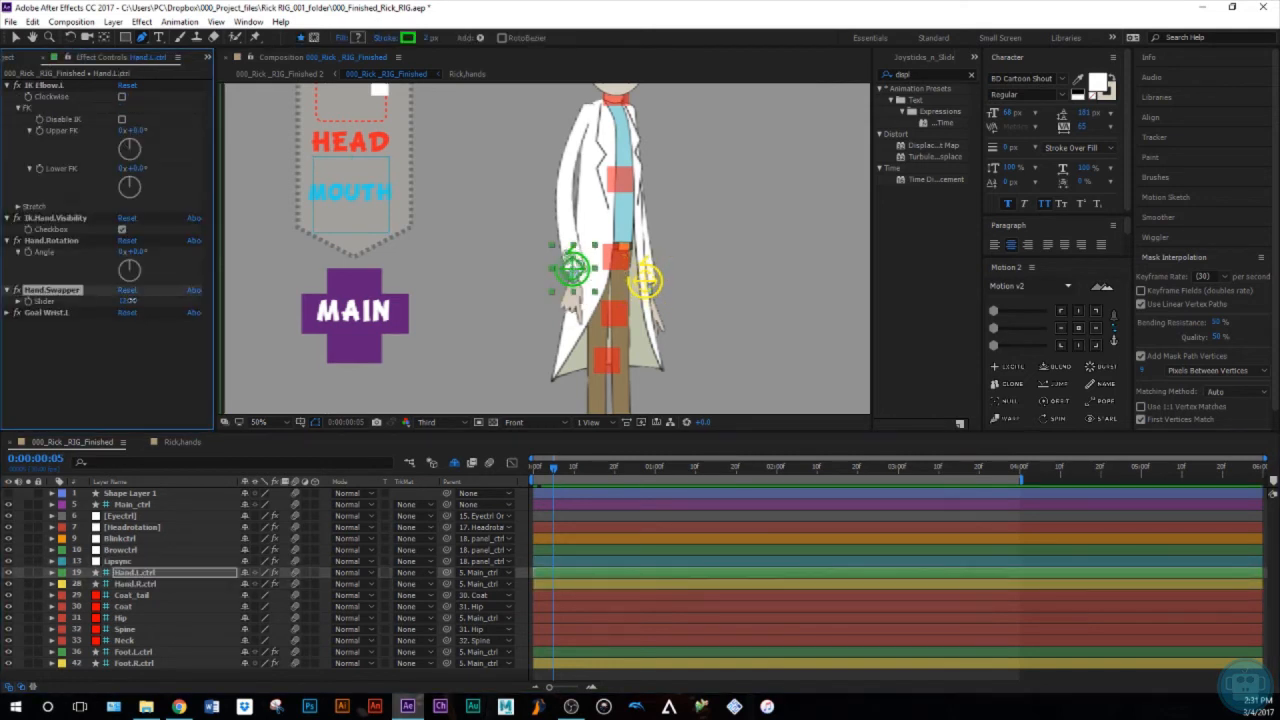
pyautogui.moveTo(130, 297); pyautogui.dragTo(128, 297)
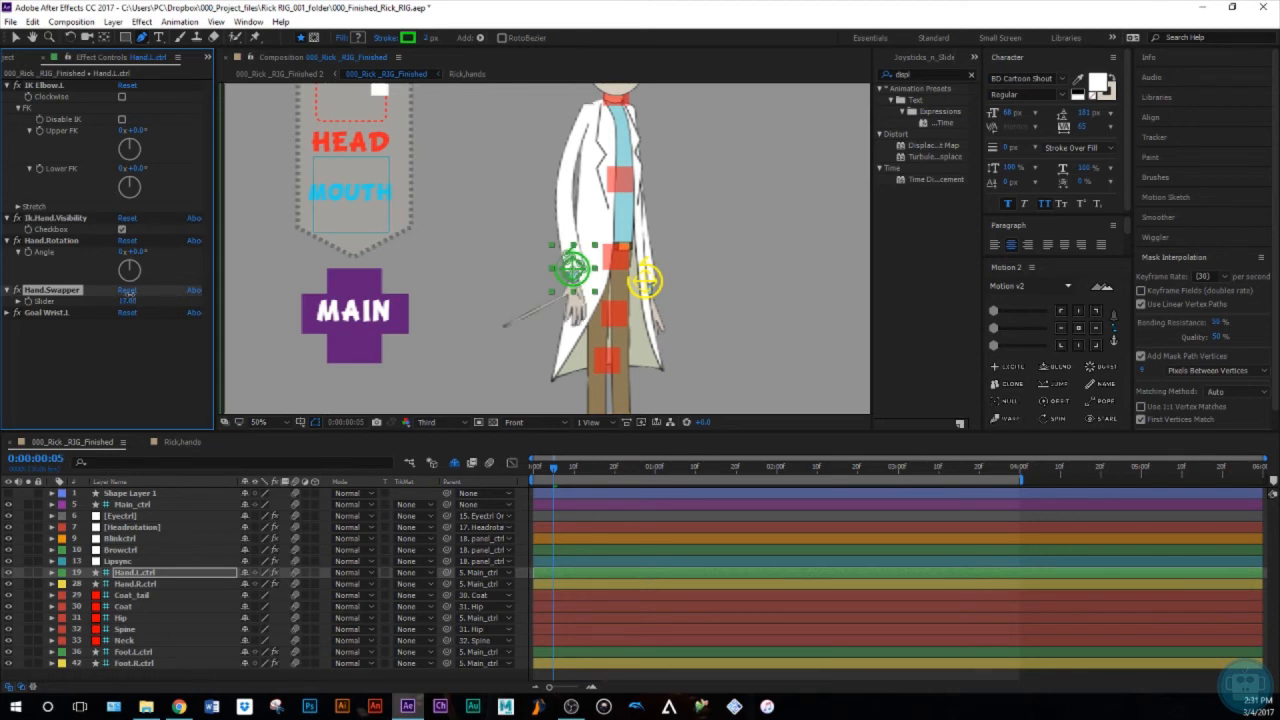
pyautogui.moveTo(127, 294); pyautogui.dragTo(118, 302)
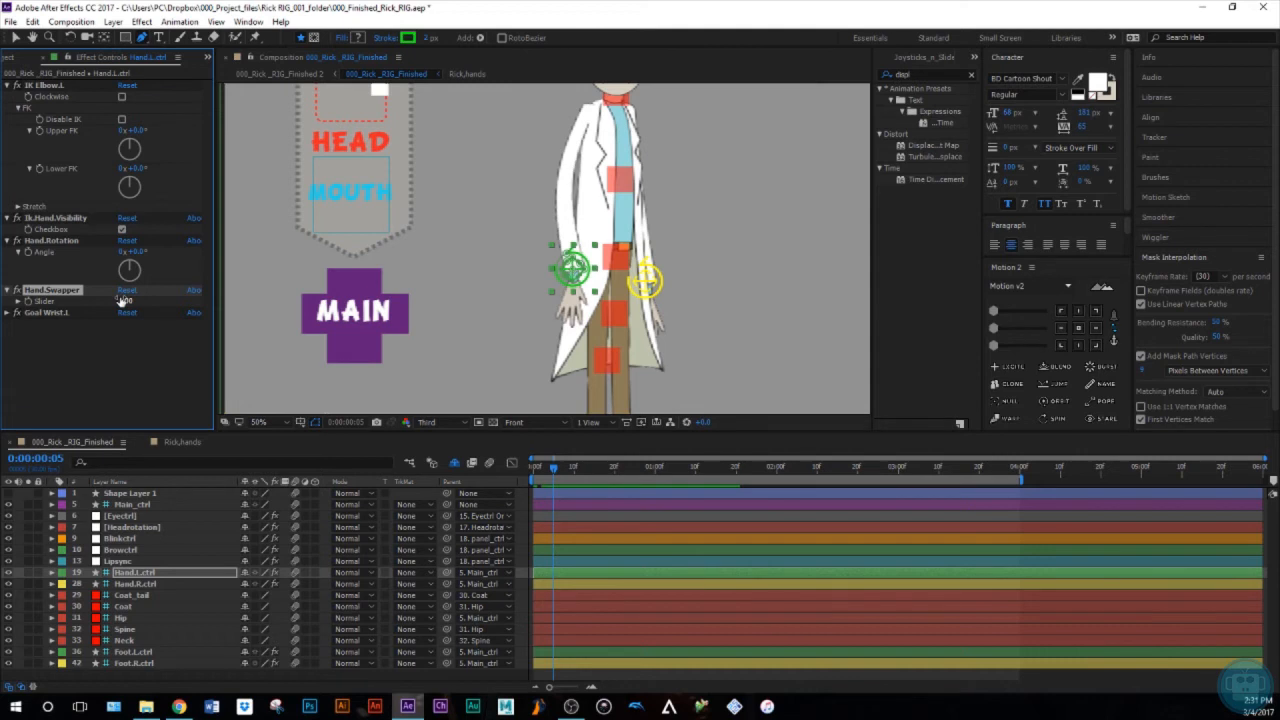
pyautogui.click(190, 442)
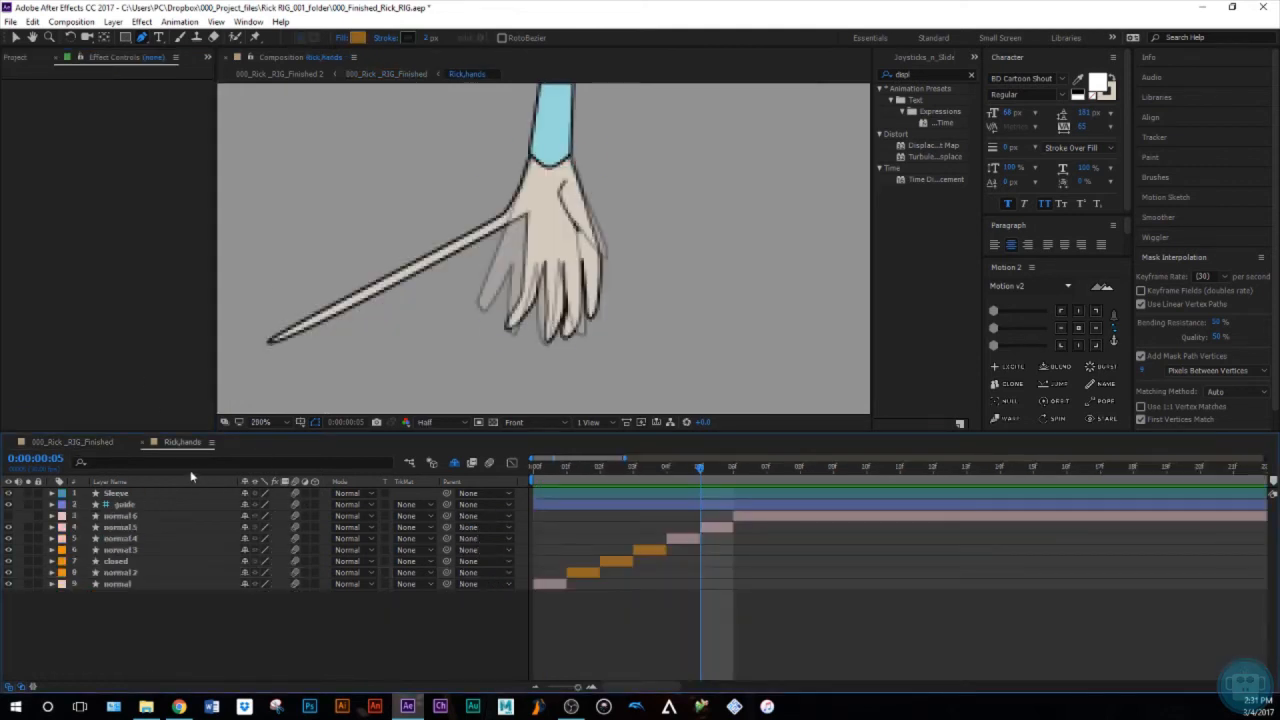
# Delete the stretched-thumb layer normal 5 from the Rick,hands composition
pyautogui.press('v')
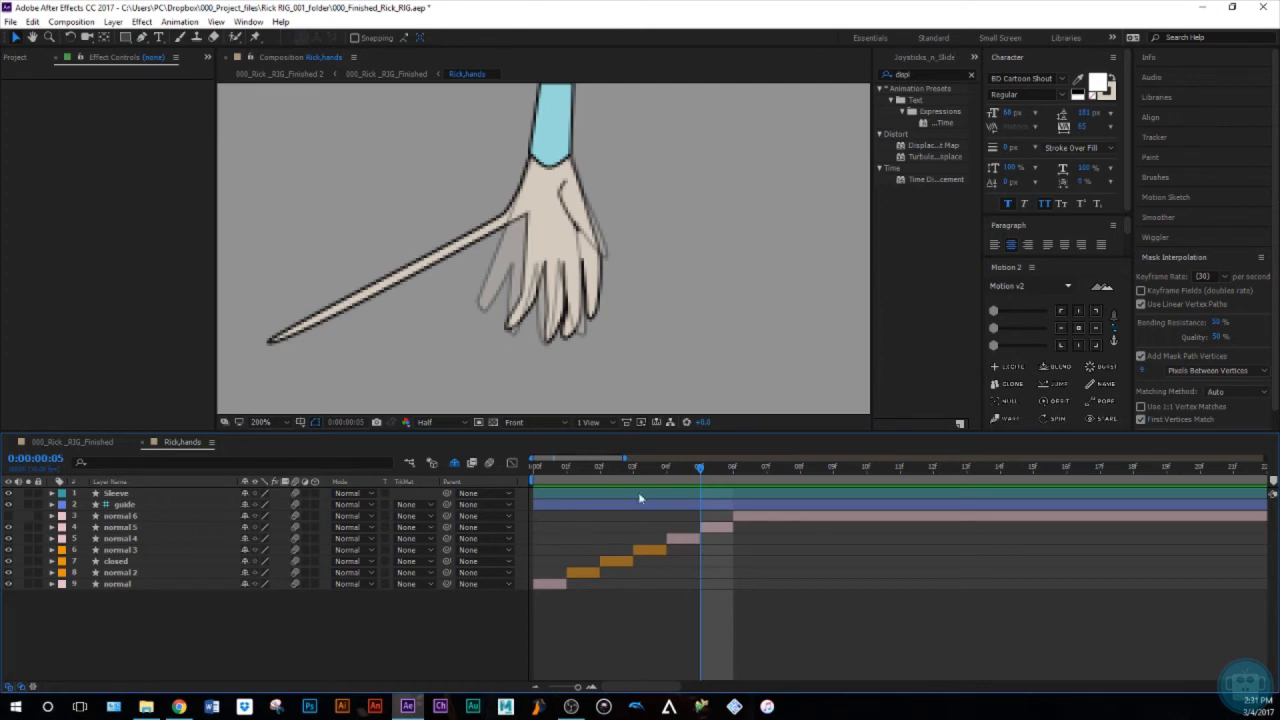
pyautogui.click(709, 526)
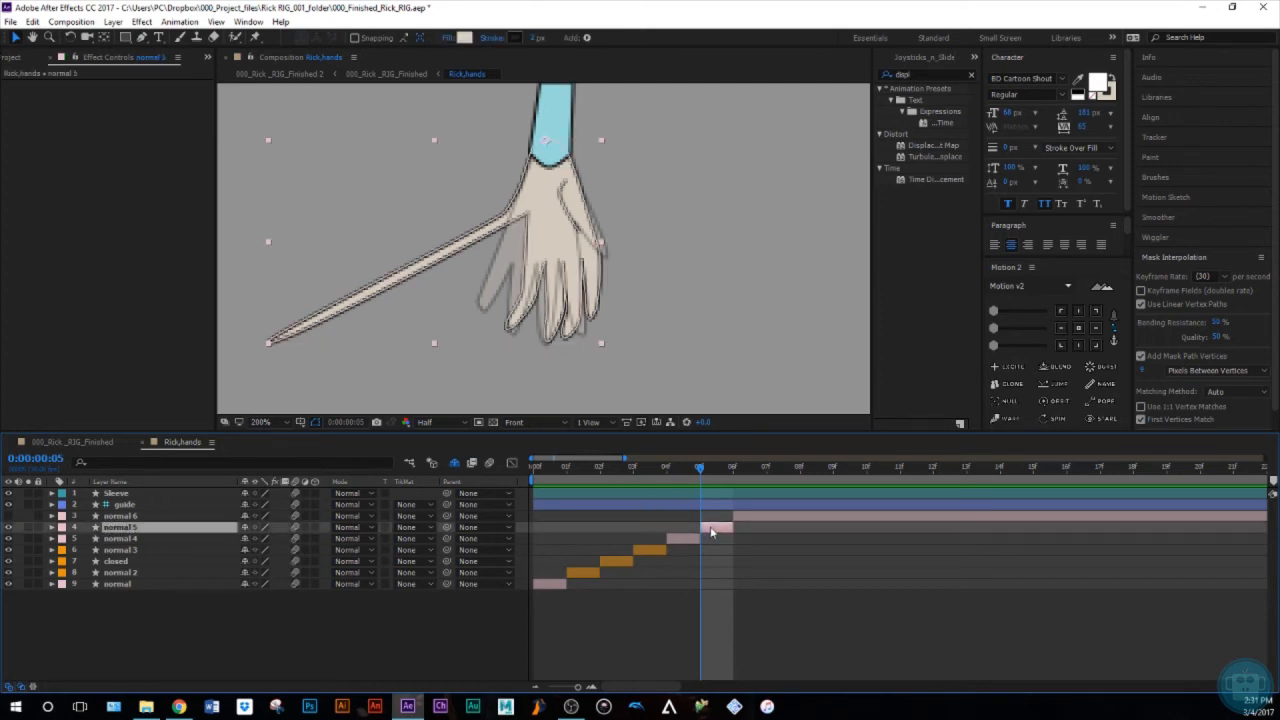
pyautogui.press('Delete')
# Step through the hand poses from frame 0 to 5 and extend the start of the normal 6 layer to frame 5
pyautogui.click(678, 472)
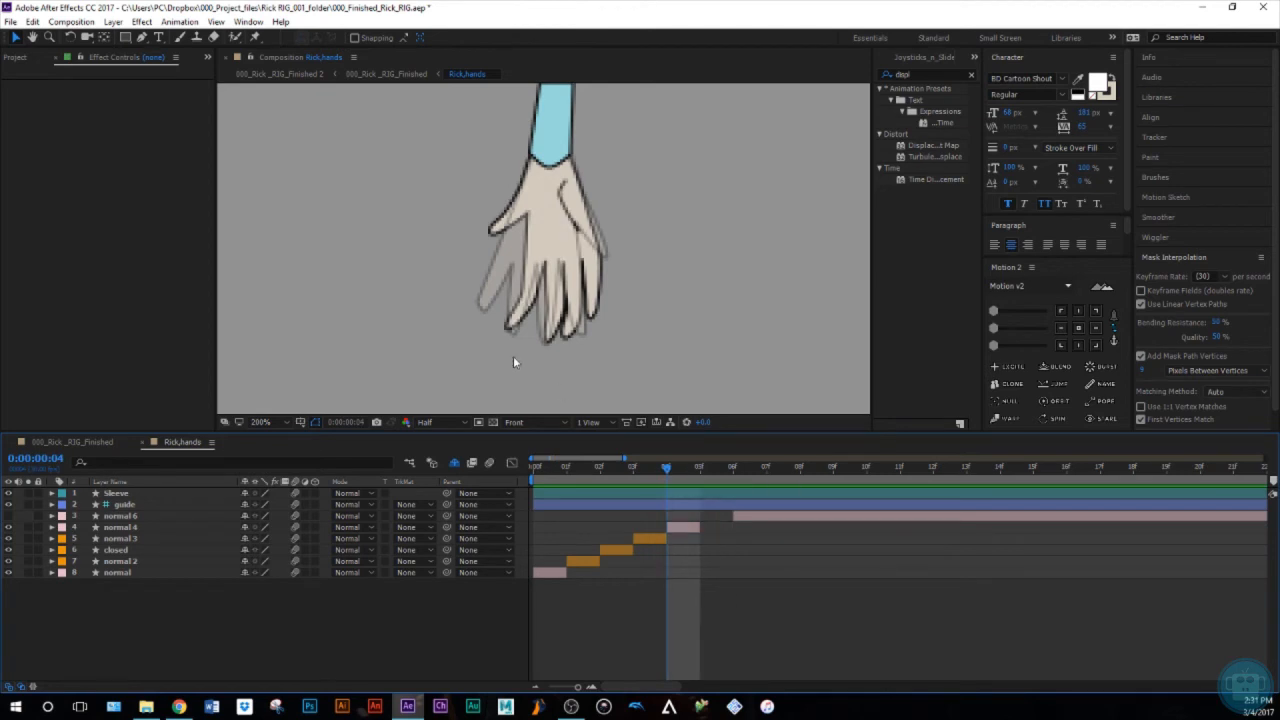
pyautogui.click(639, 536)
pyautogui.moveTo(666, 467); pyautogui.dragTo(535, 467)
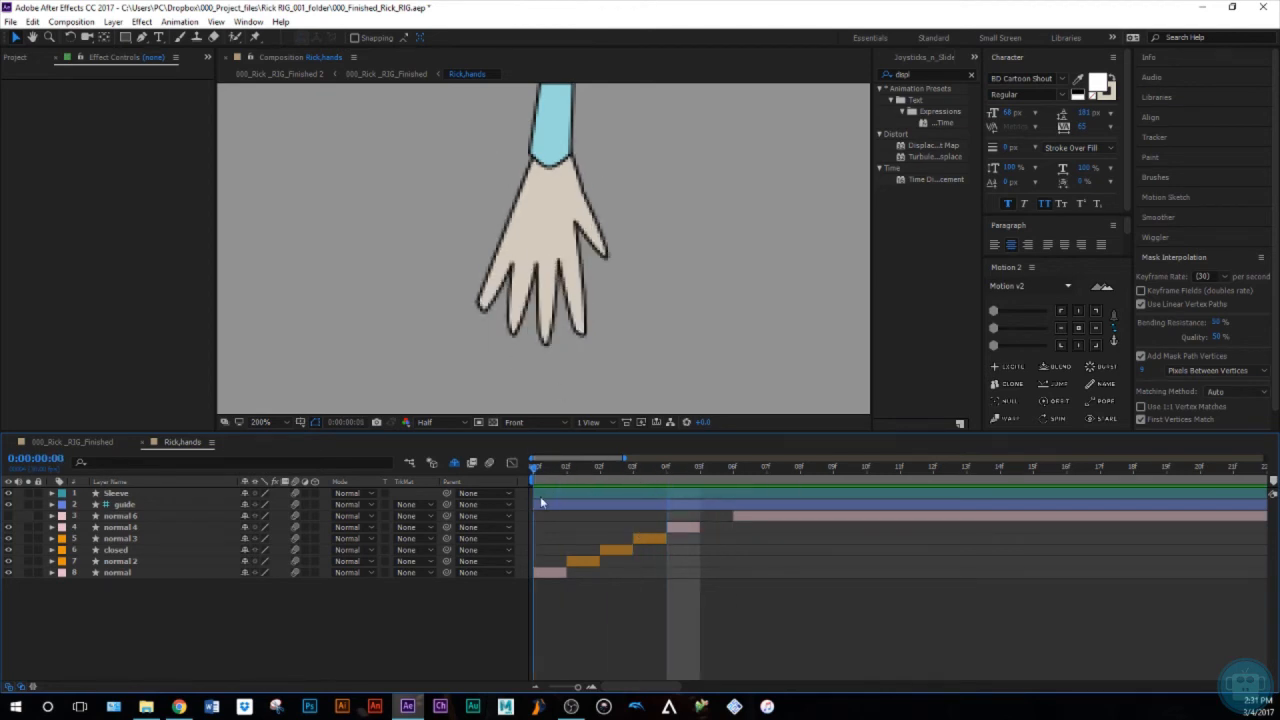
pyautogui.click(550, 572)
pyautogui.press('pagedown')
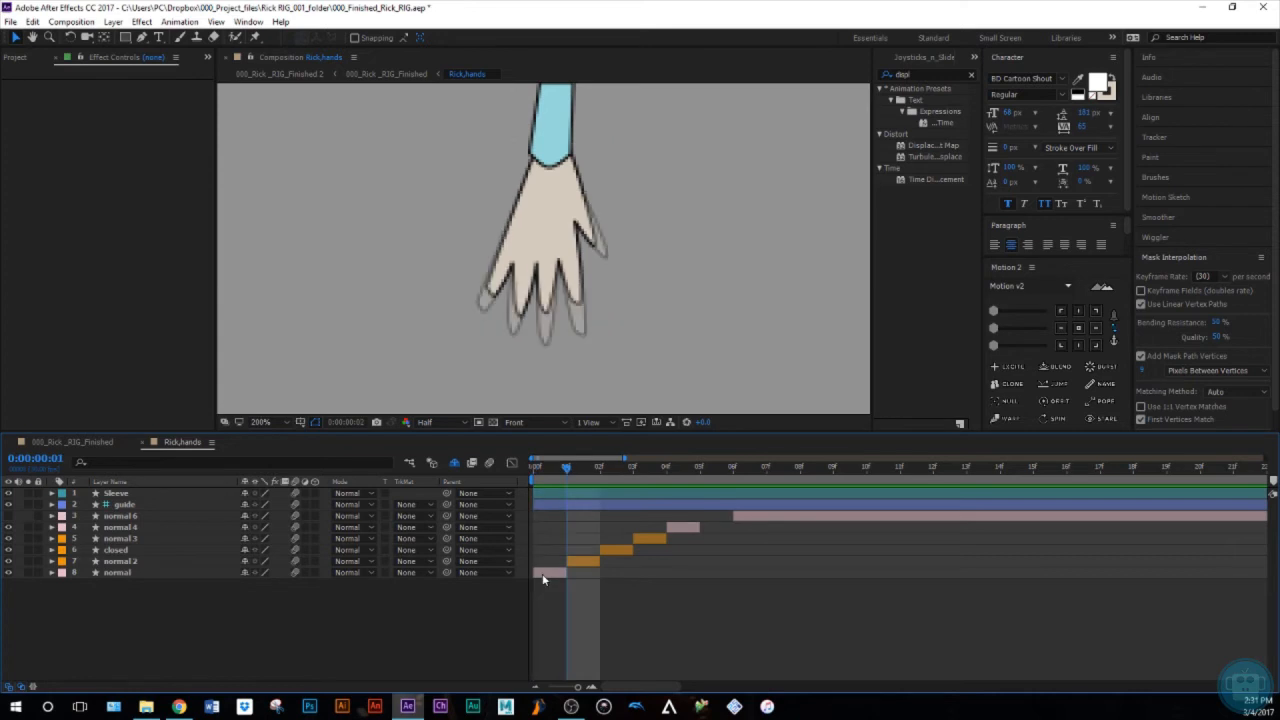
pyautogui.press('pagedown')
pyautogui.press('pagedown')
pyautogui.press('pagedown')
pyautogui.press('pagedown')
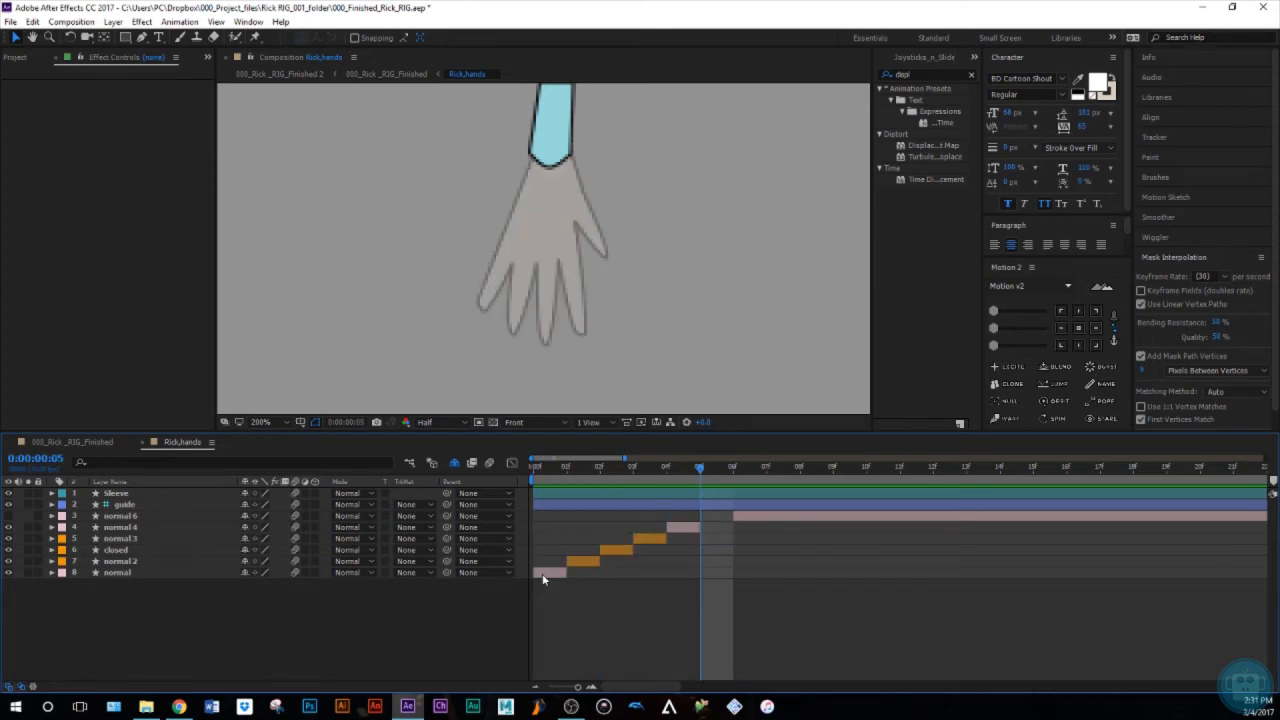
pyautogui.moveTo(733, 514); pyautogui.dragTo(700, 514)
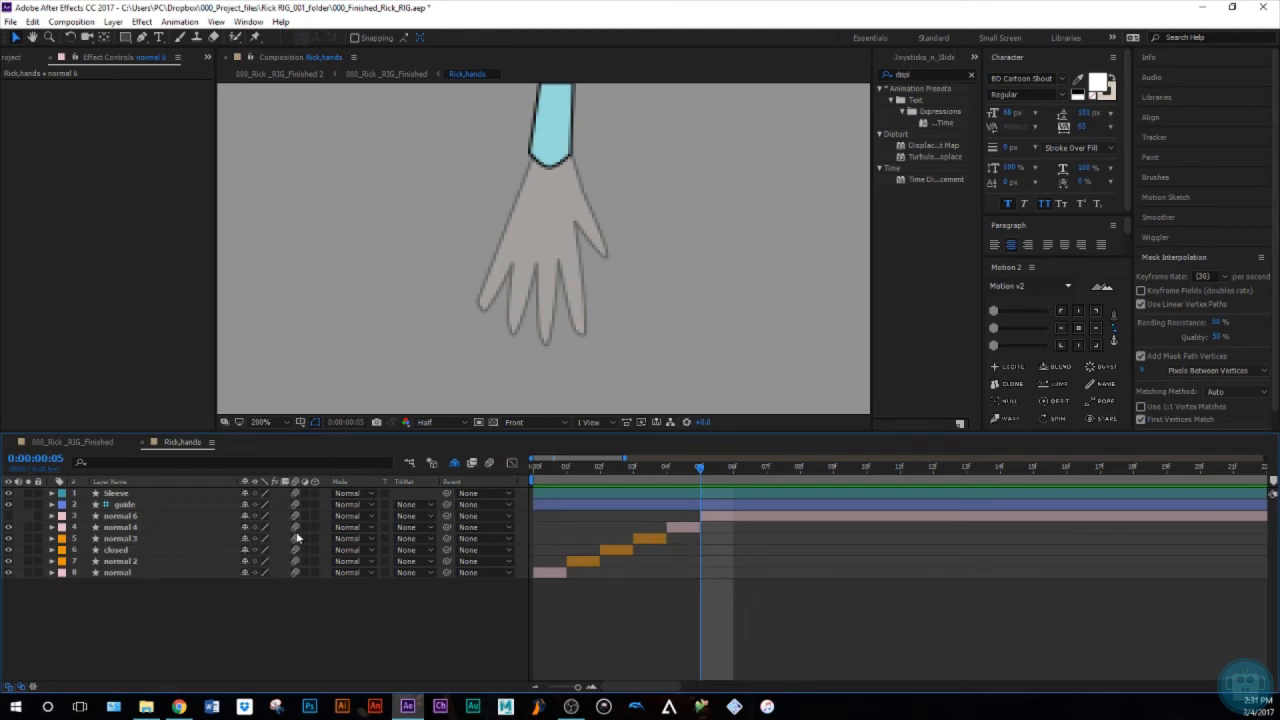
# Return to the 000_Rick_RIG_Finished composition, disable IK on Hand.L.ctrl and turn off its IK hand visibility
pyautogui.click(143, 442)
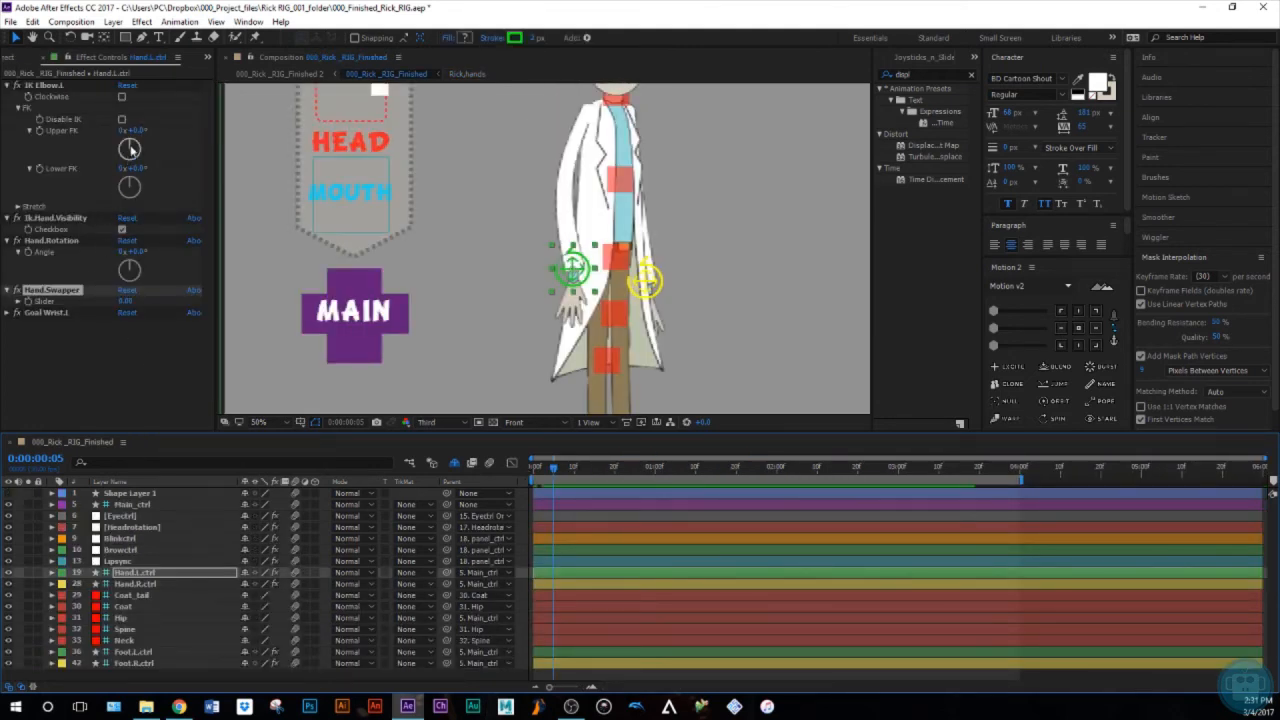
pyautogui.moveTo(566, 250)
pyautogui.mouseDown()
pyautogui.moveTo(582, 278)
pyautogui.moveTo(588, 214)
pyautogui.moveTo(572, 270)
pyautogui.mouseUp()
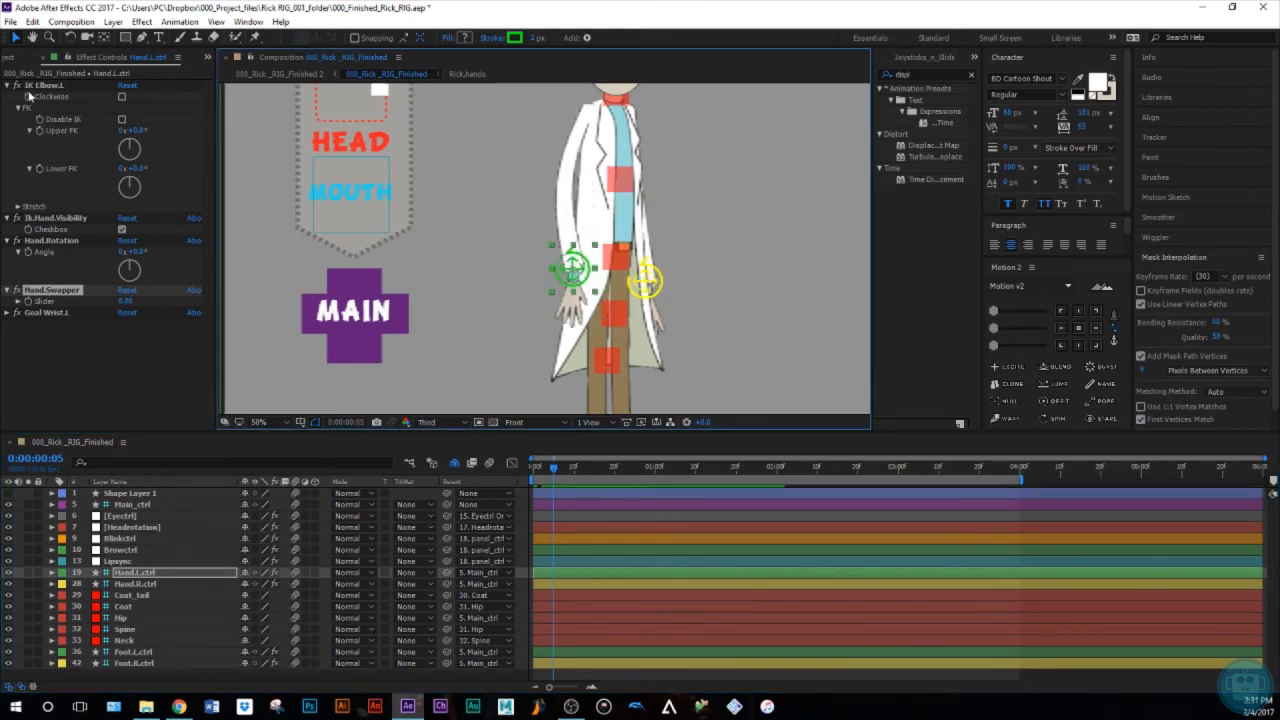
pyautogui.click(122, 119)
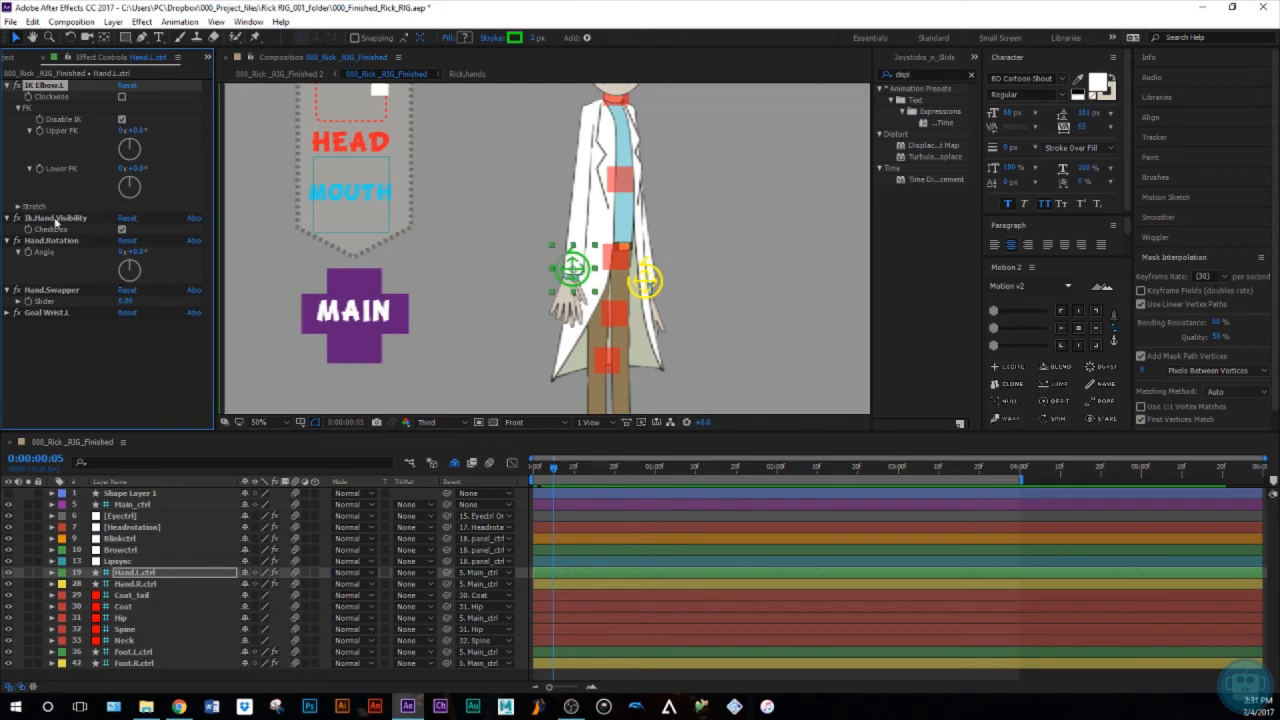
pyautogui.click(122, 230)
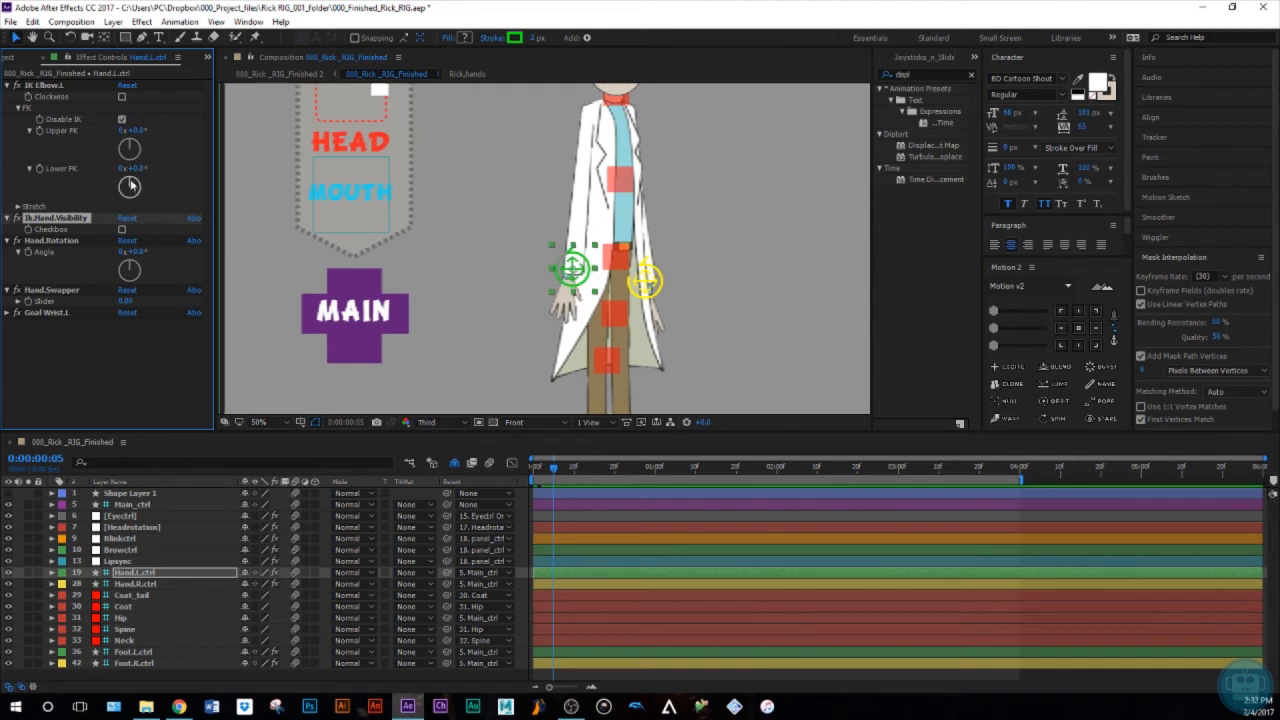
# Try out the Lower FK and Hand.Rotation angles of the left arm, undoing the changes
pyautogui.moveTo(131, 188); pyautogui.dragTo(122, 146)
pyautogui.hotkey('ctrl', 'z')
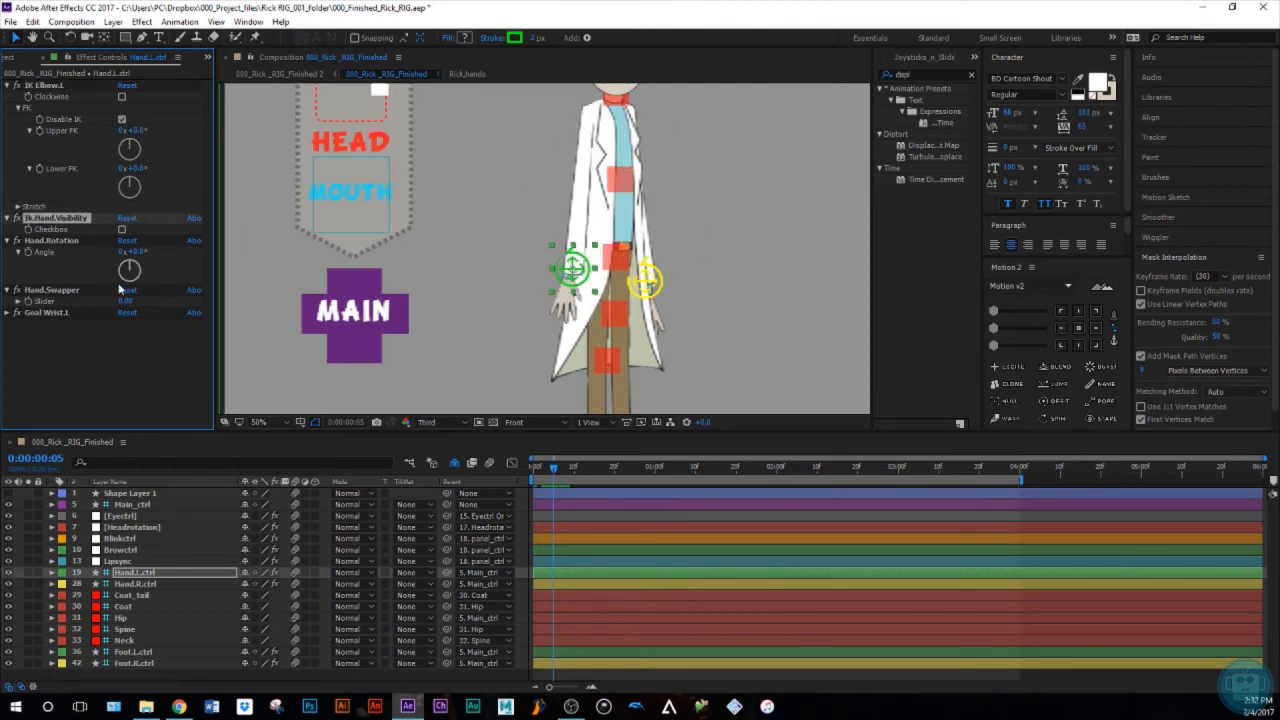
pyautogui.click(55, 241)
pyautogui.moveTo(130, 270)
pyautogui.mouseDown()
pyautogui.moveTo(127, 260)
pyautogui.moveTo(128, 300)
pyautogui.mouseUp()
pyautogui.hotkey('ctrl', 'z')
pyautogui.hotkey('ctrl', 'z')
pyautogui.click(108, 359)
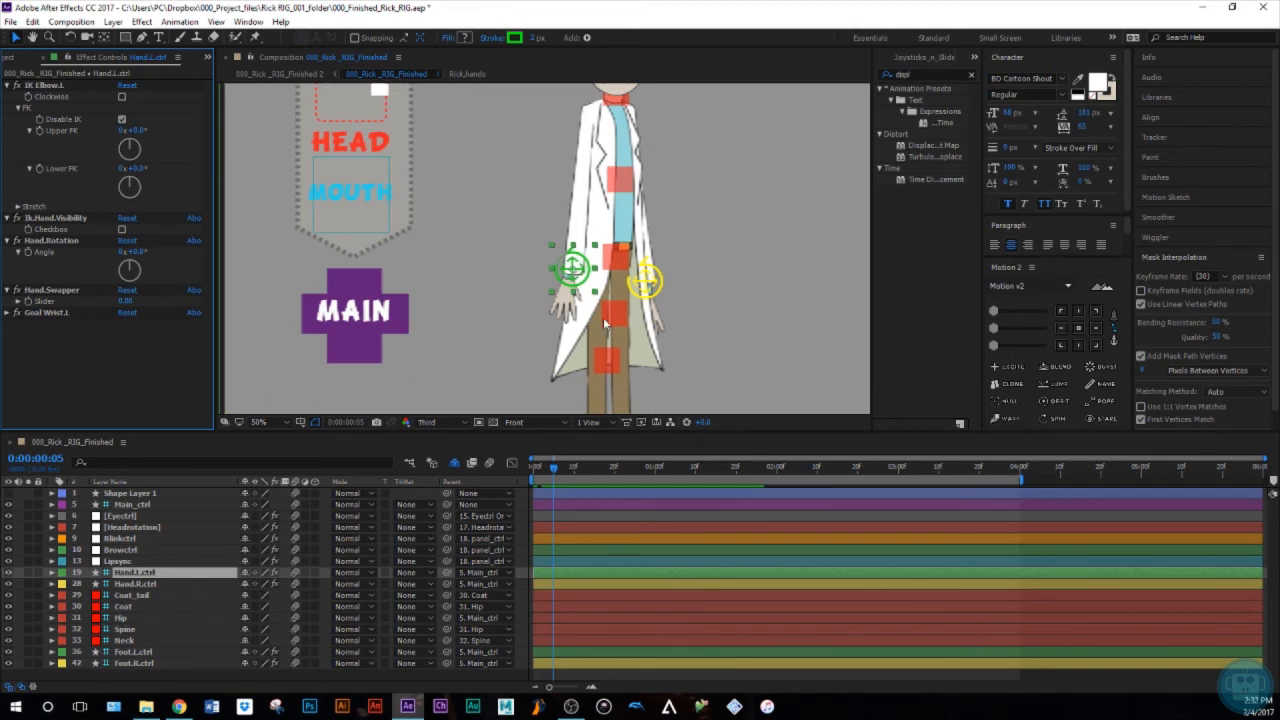
# Toggle Disable IK on the left arm, leave IK enabled, and turn the IK hand visibility back on
pyautogui.moveTo(611, 273); pyautogui.dragTo(562, 276)
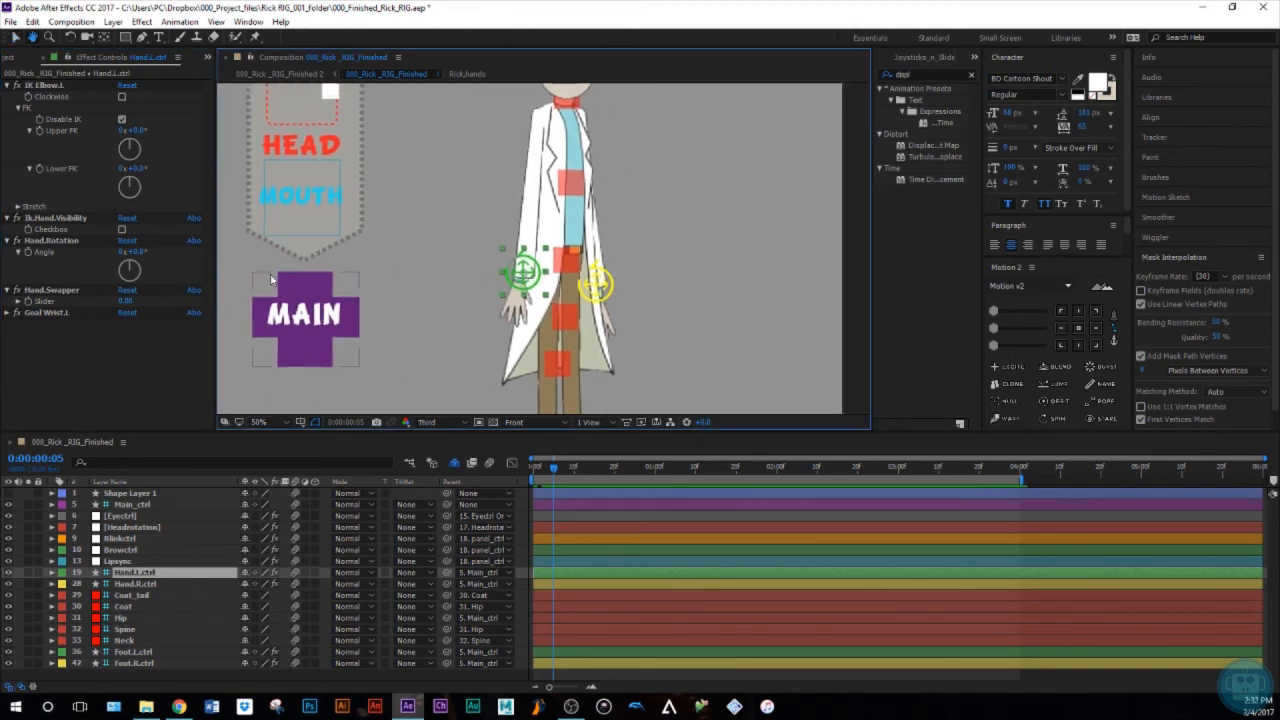
pyautogui.click(123, 120)
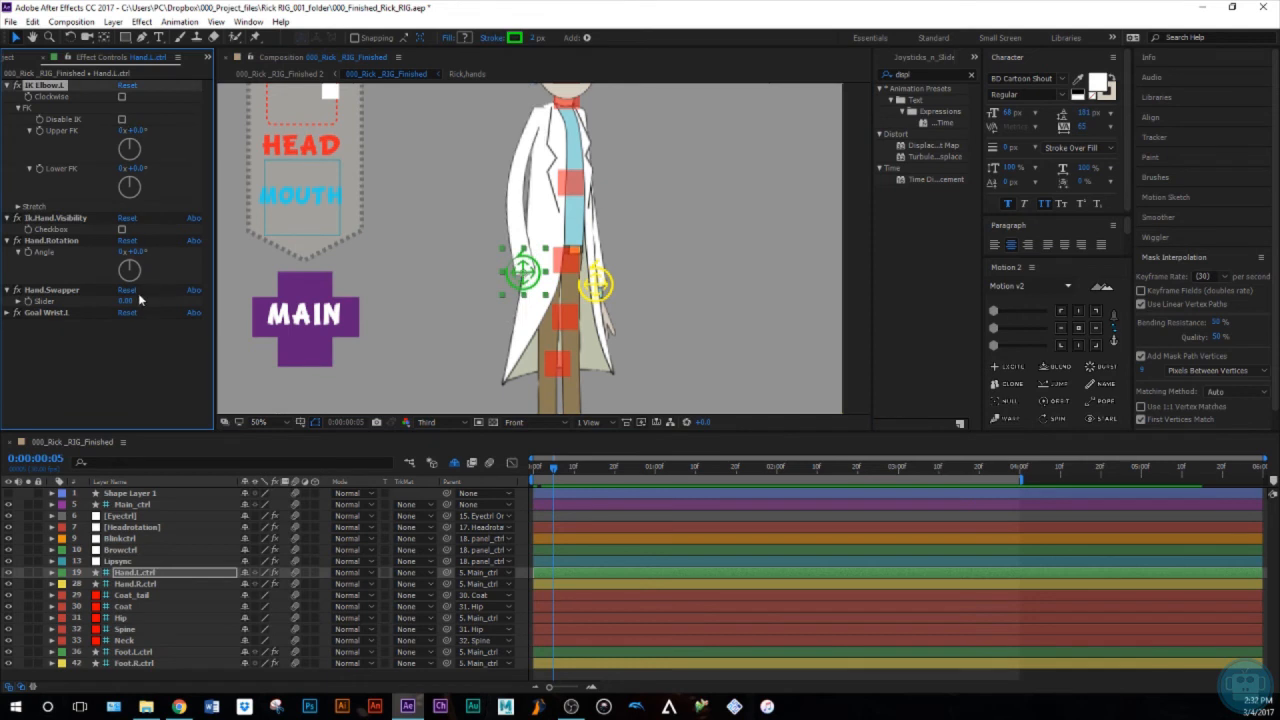
pyautogui.click(122, 120)
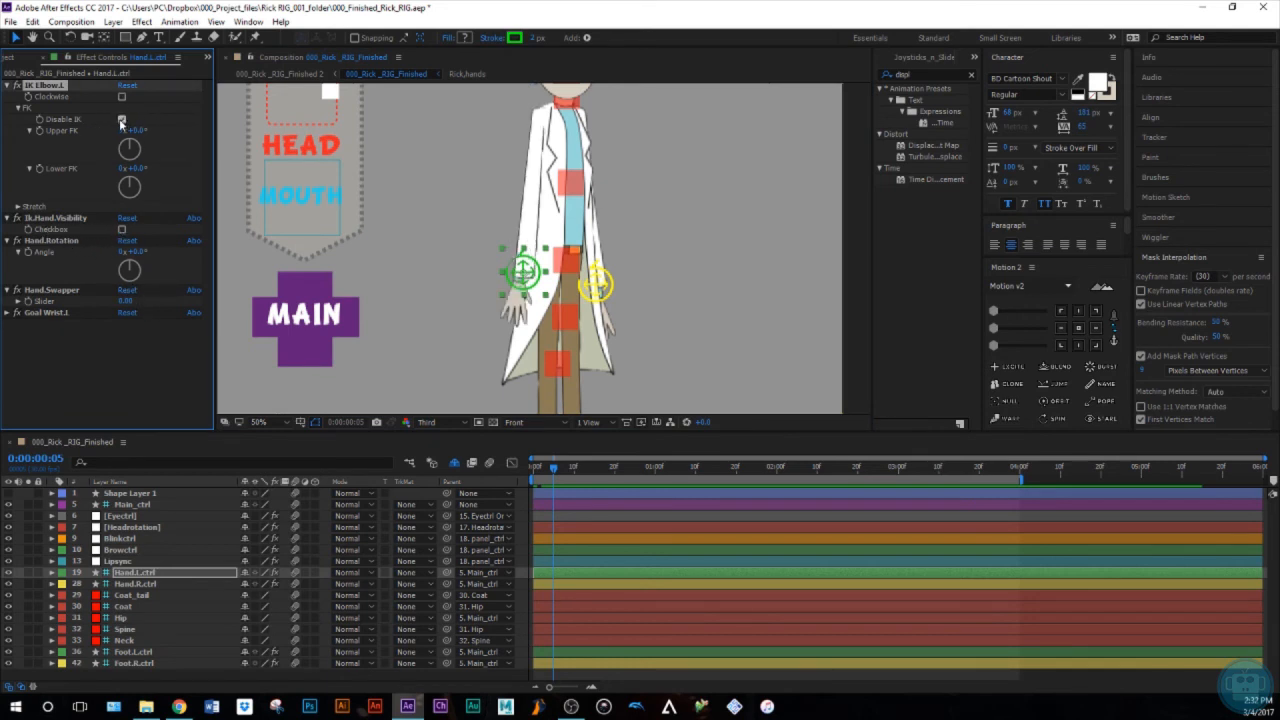
pyautogui.click(122, 121)
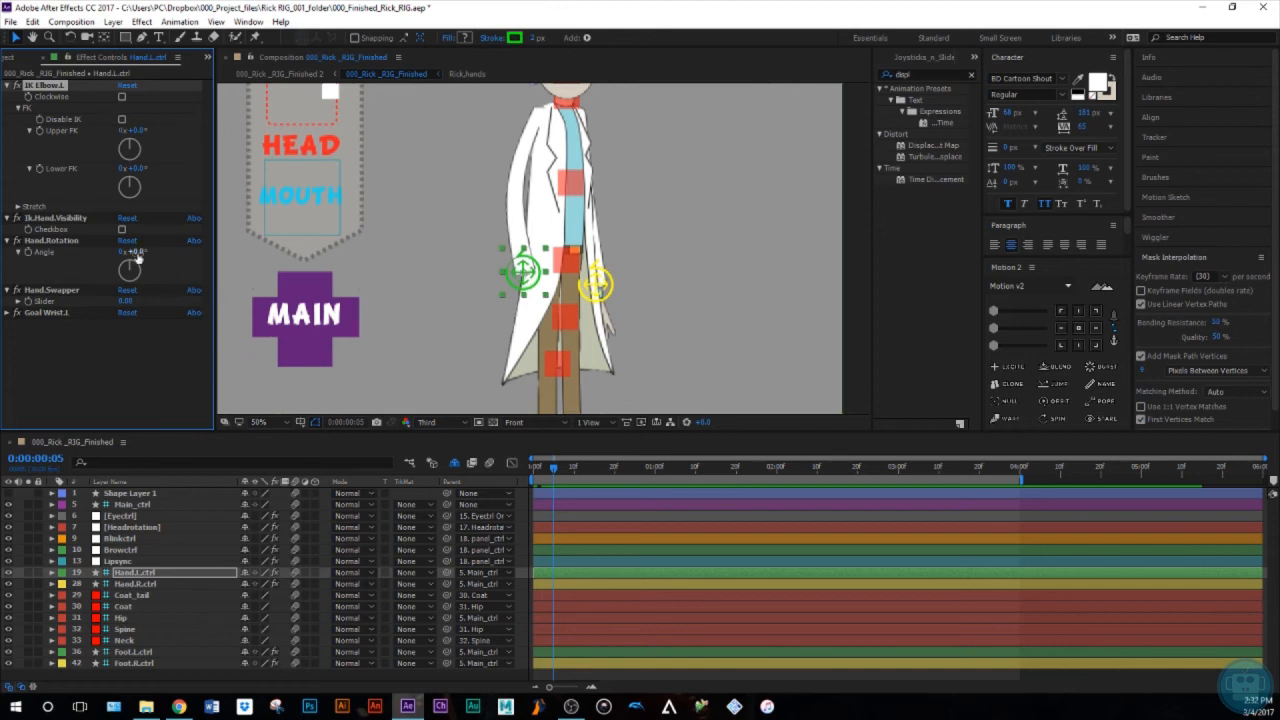
pyautogui.click(33, 219)
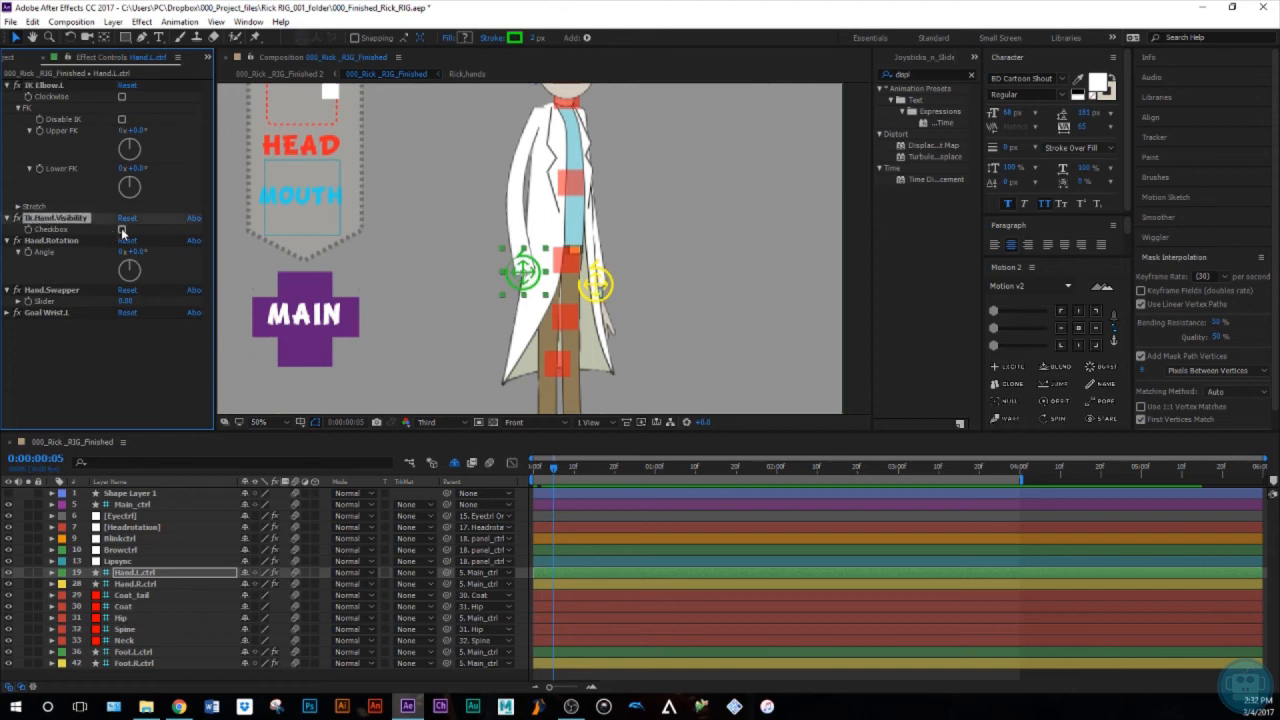
pyautogui.click(121, 229)
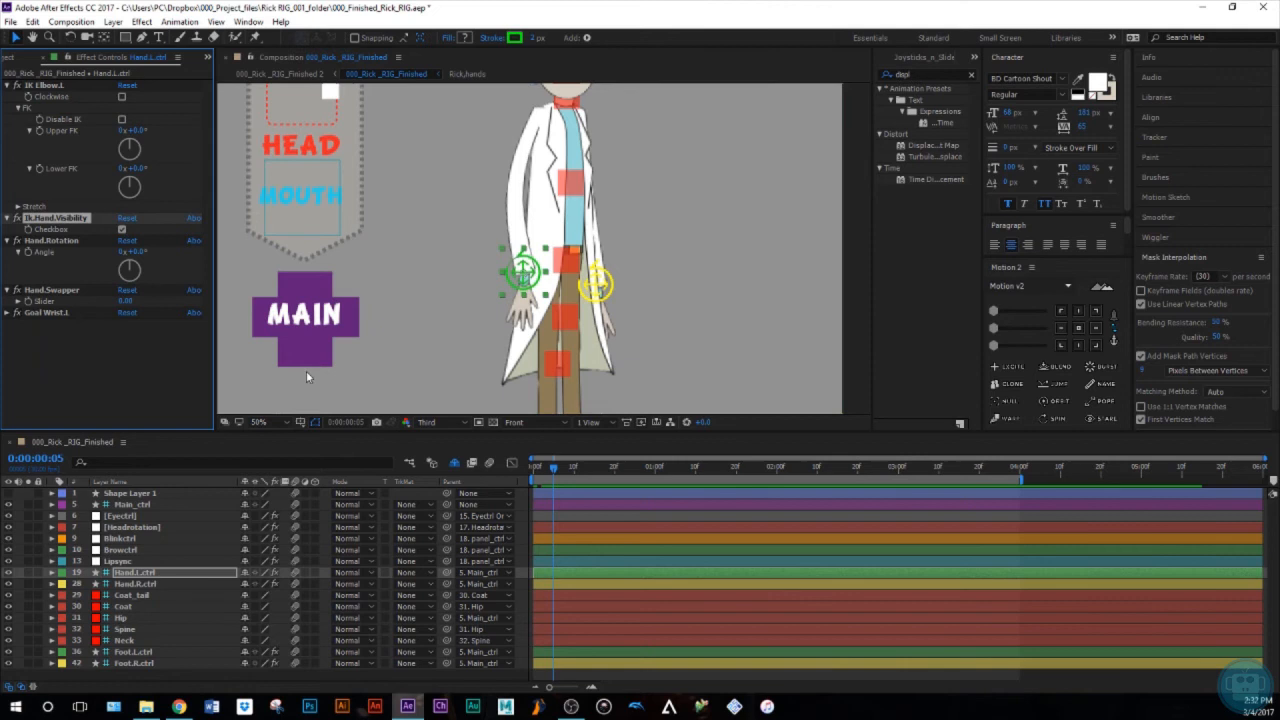
# Nudge the left hand controller slightly and select the Spine controller on the torso
pyautogui.click(520, 279)
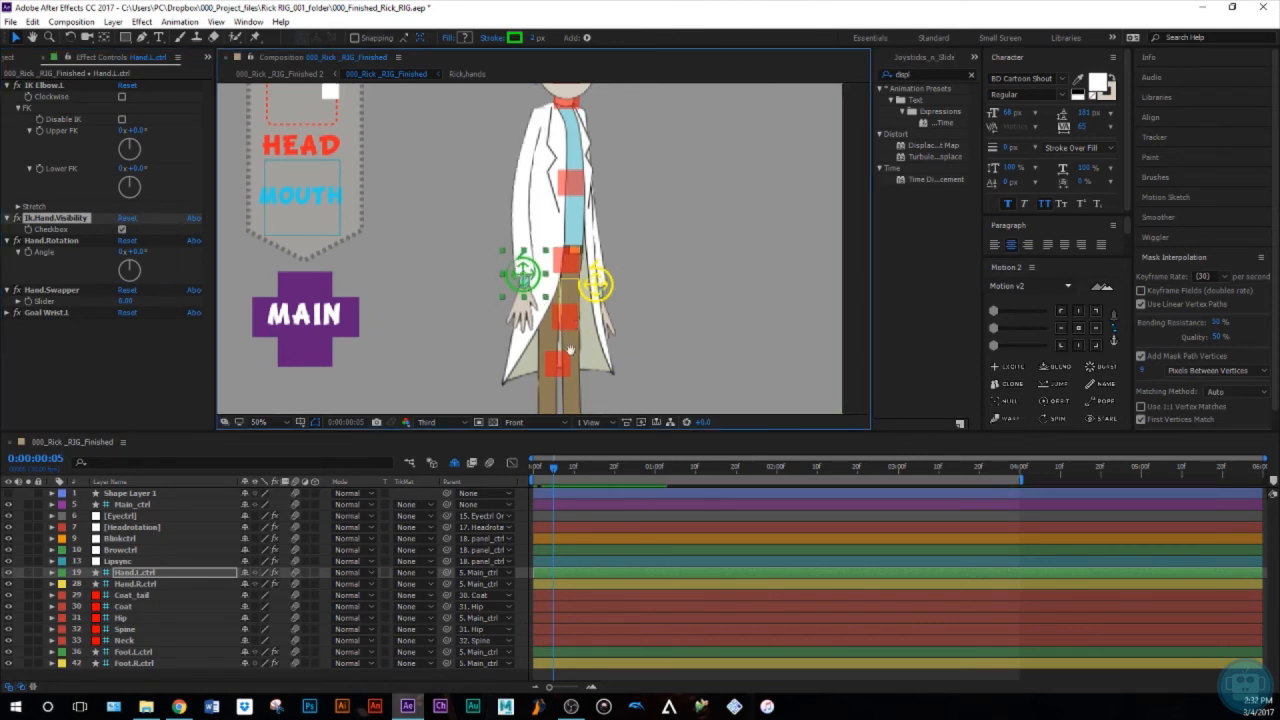
pyautogui.moveTo(574, 285); pyautogui.dragTo(558, 263)
pyautogui.click(555, 171)
pyautogui.moveTo(523, 172); pyautogui.dragTo(522, 236)
pyautogui.moveTo(534, 316); pyautogui.dragTo(540, 167)
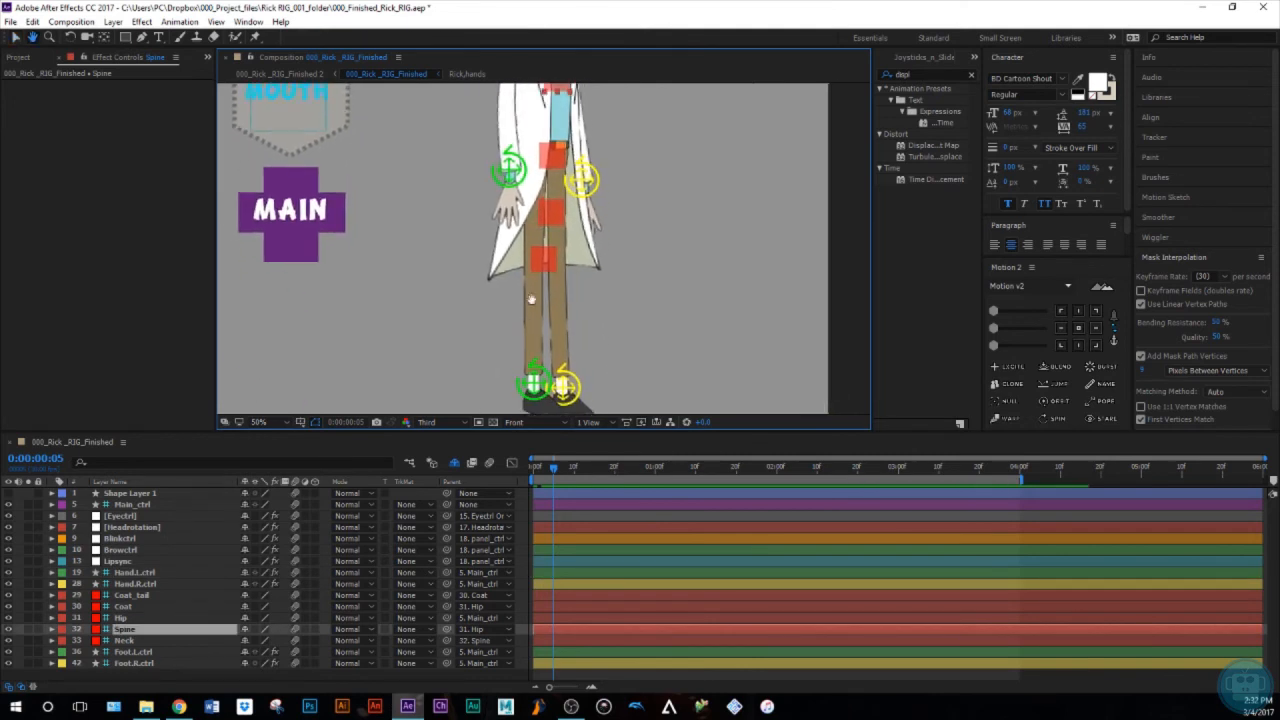
# Try moving the Coat_tail and Coat controllers, undoing each move
pyautogui.click(550, 265)
pyautogui.moveTo(544, 262); pyautogui.dragTo(549, 326)
pyautogui.hotkey('ctrl', 'z')
pyautogui.moveTo(553, 218)
pyautogui.mouseDown()
pyautogui.moveTo(518, 222)
pyautogui.moveTo(557, 223)
pyautogui.mouseUp()
pyautogui.hotkey('ctrl', 'z')
# Select the left foot controller, try moving it to bend the leg, and undo the move
pyautogui.moveTo(555, 344); pyautogui.dragTo(507, 345)
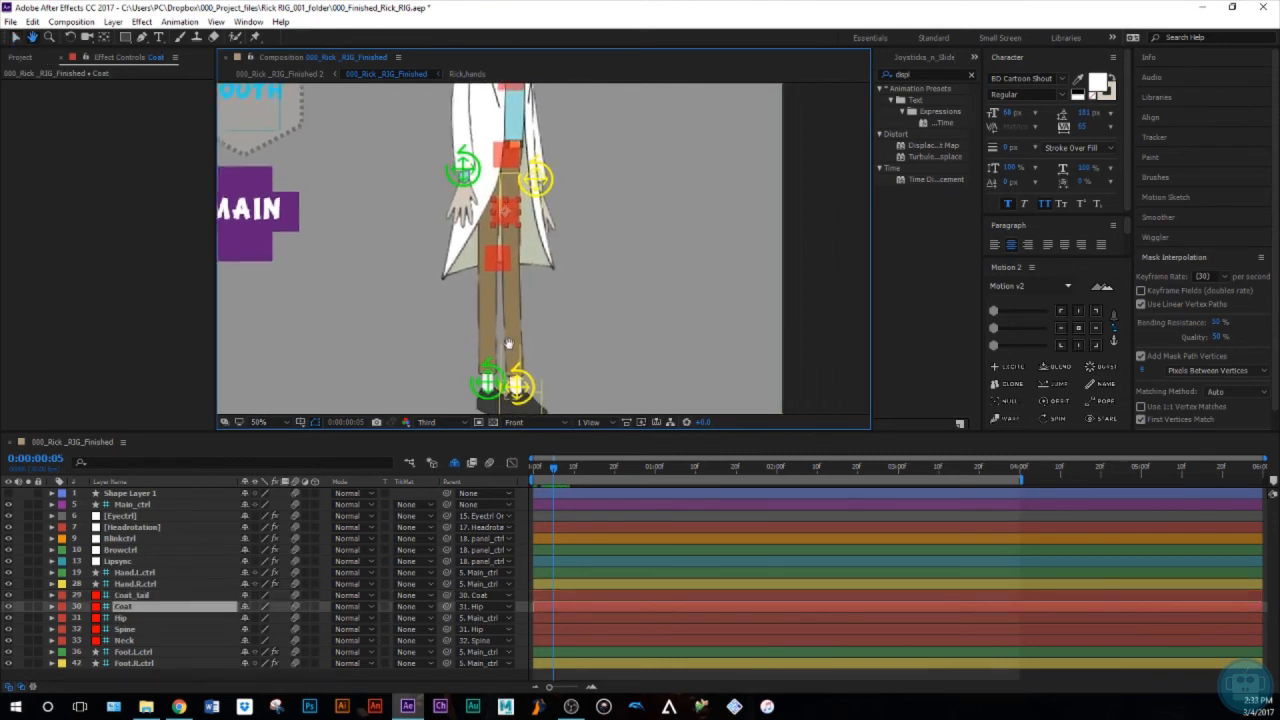
pyautogui.scroll(-2, 545, 339)
pyautogui.click(520, 318)
pyautogui.scroll(2, 543, 343)
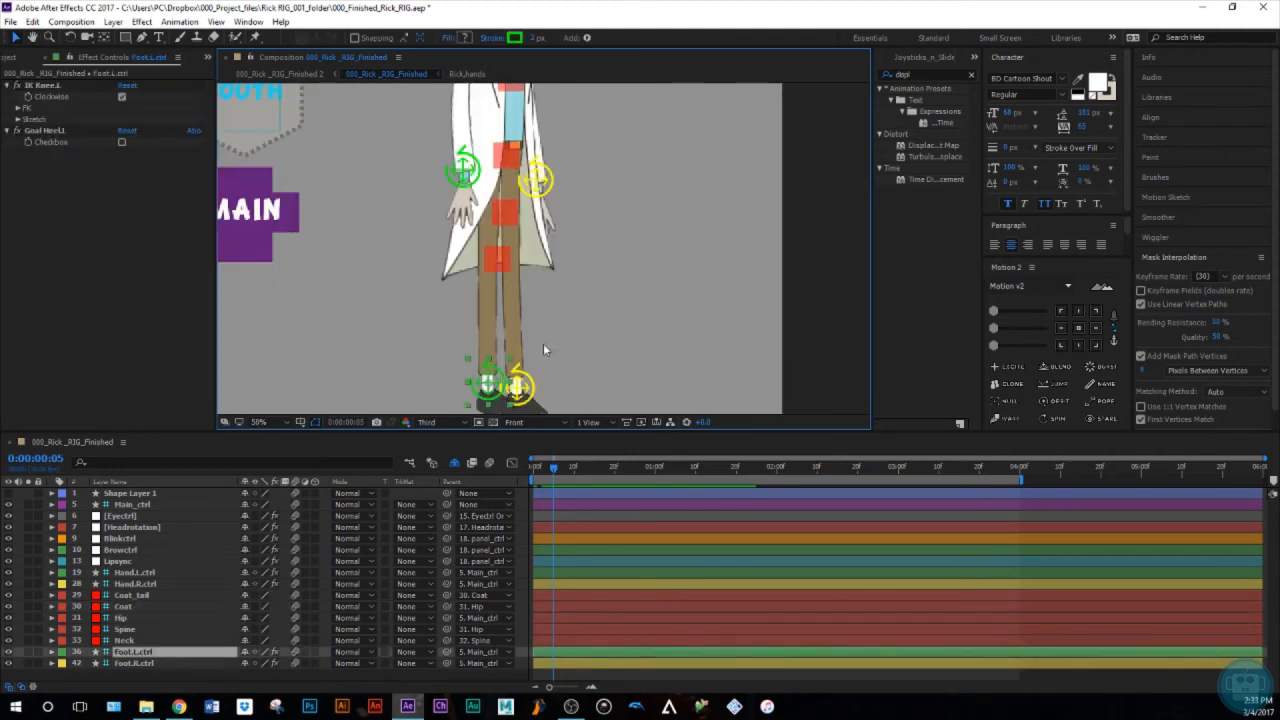
pyautogui.moveTo(511, 337); pyautogui.dragTo(841, 393)
pyautogui.hotkey('ctrl', 'z')
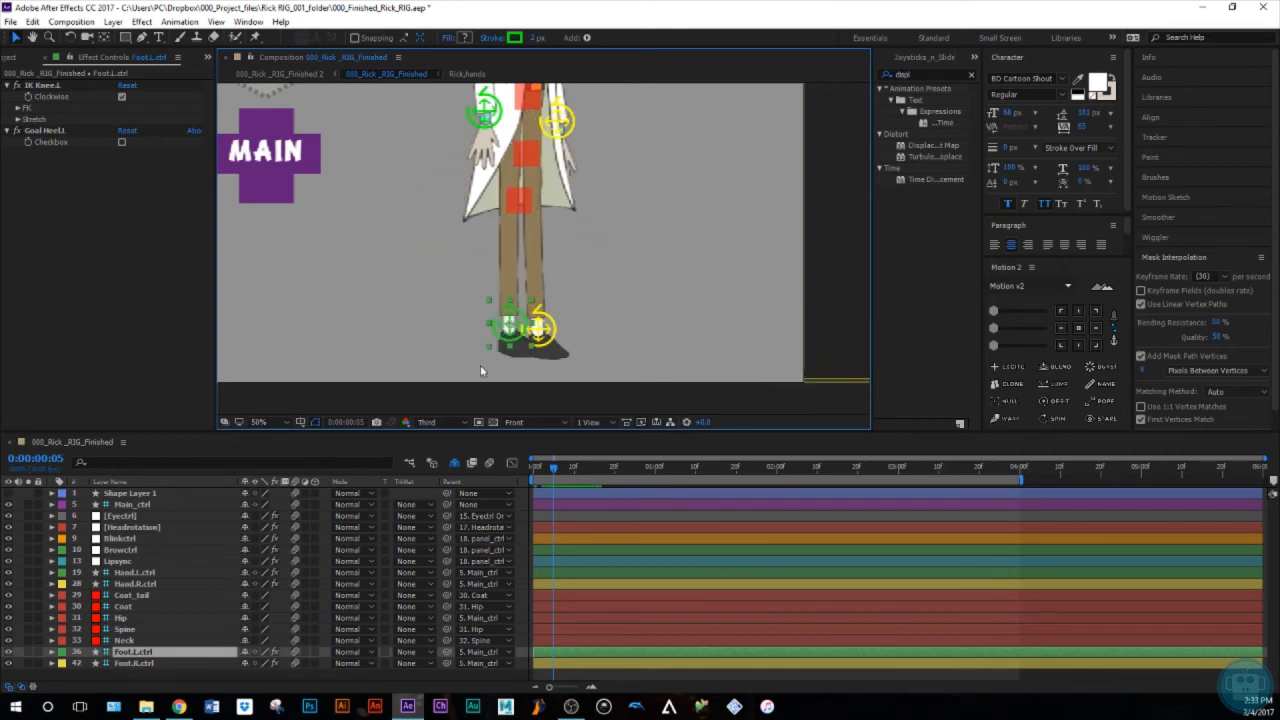
# Try rotating Foot.L.ctrl through its Rotation property, undo the rotation and collapse the layer
pyautogui.press('r')
pyautogui.moveTo(258, 664)
pyautogui.mouseDown()
pyautogui.moveTo(273, 663)
pyautogui.moveTo(249, 666)
pyautogui.mouseUp()
pyautogui.hotkey('ctrl', 'z')
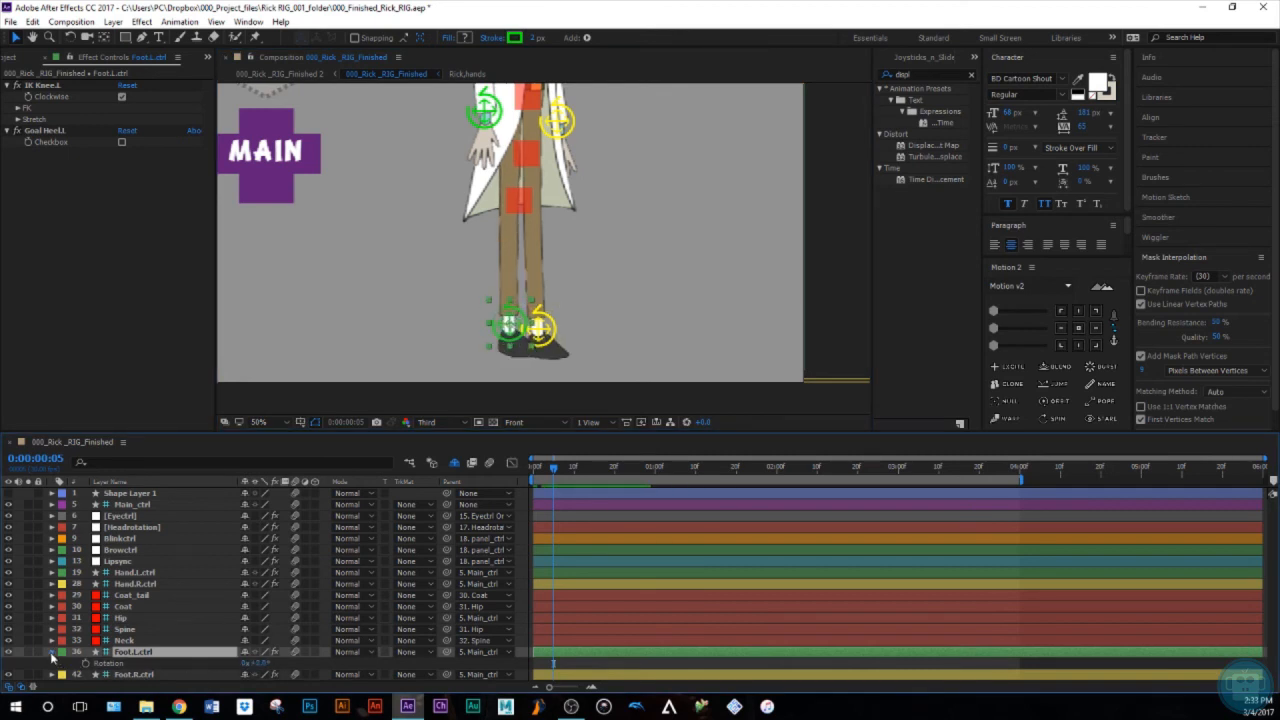
pyautogui.click(52, 651)
# Fit the whole rig composition in the viewer and deselect the foot controller
pyautogui.click(259, 421)
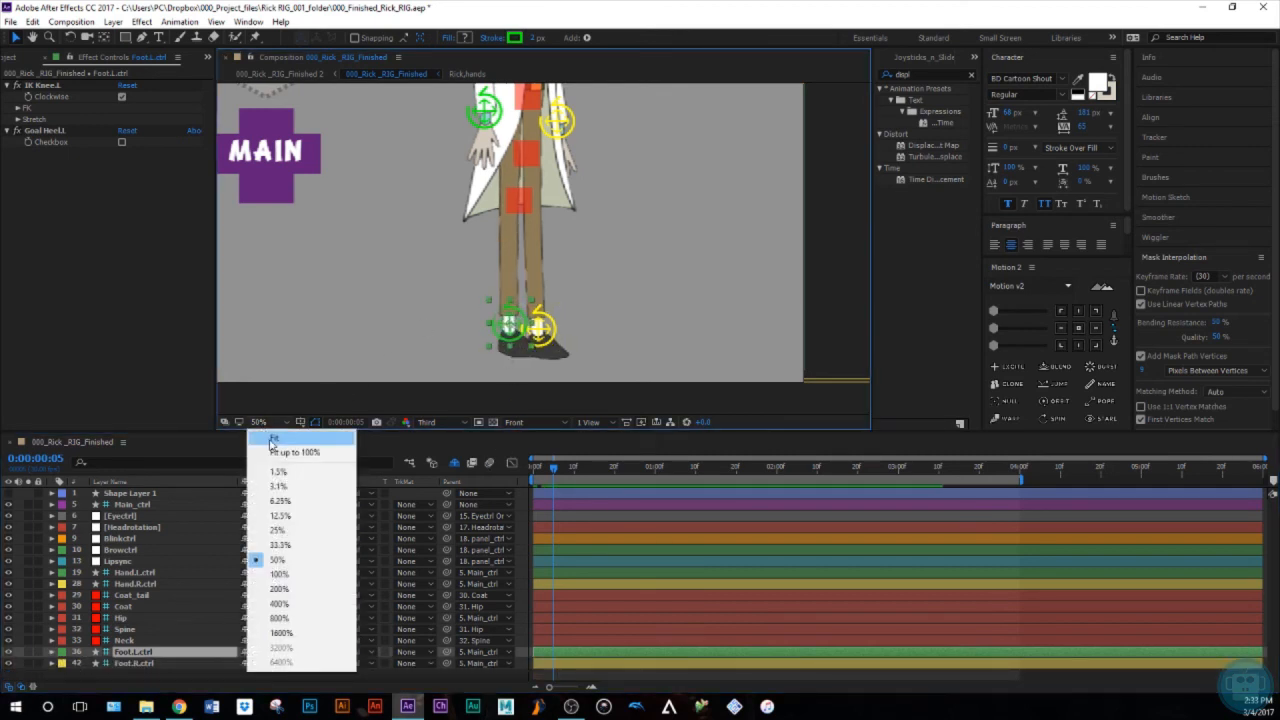
pyautogui.click(283, 446)
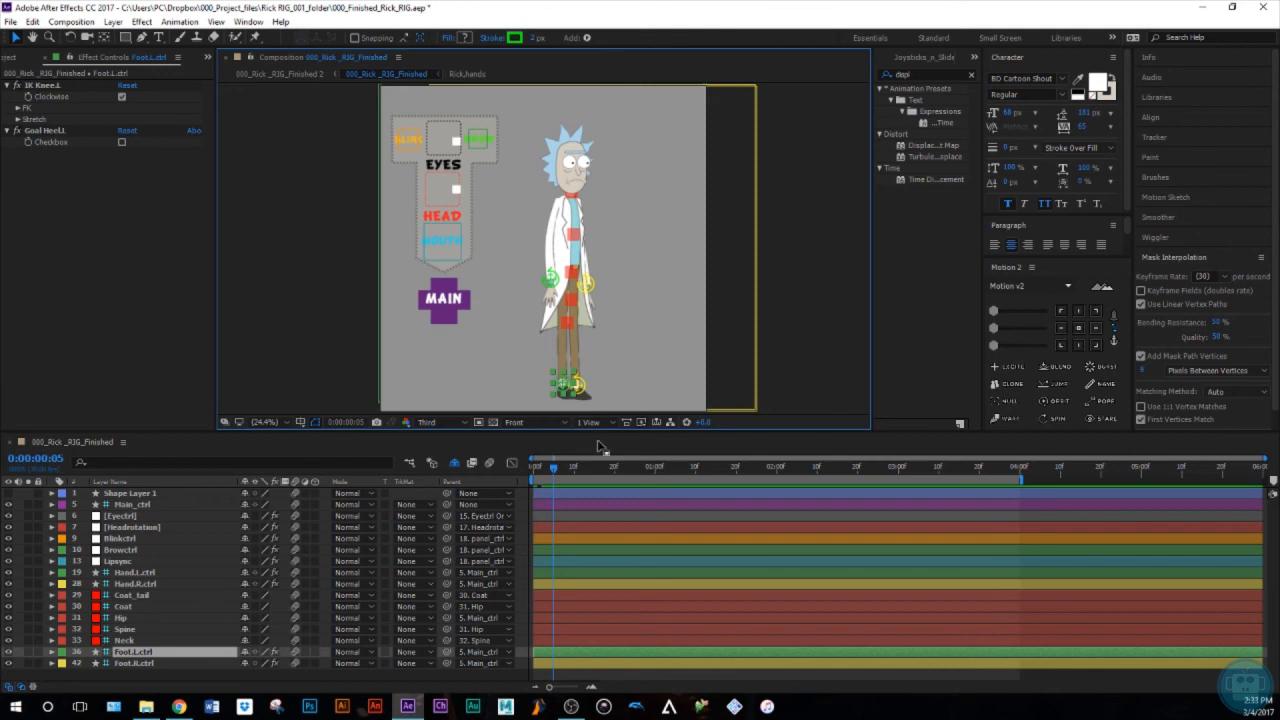
pyautogui.click(382, 681)
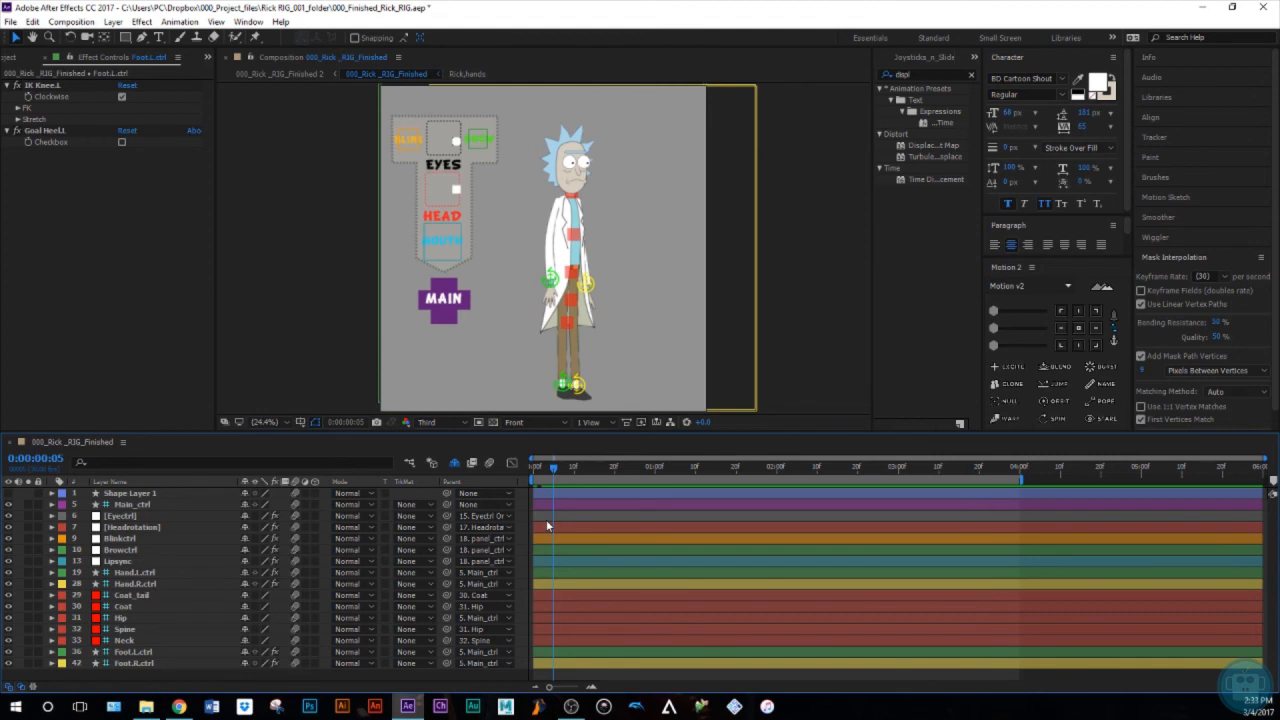
# Widen the area showing the Duik and Joysticks_n_Sliders scripts and examine the rigging tools of both, ending on Duik
pyautogui.click(916, 58)
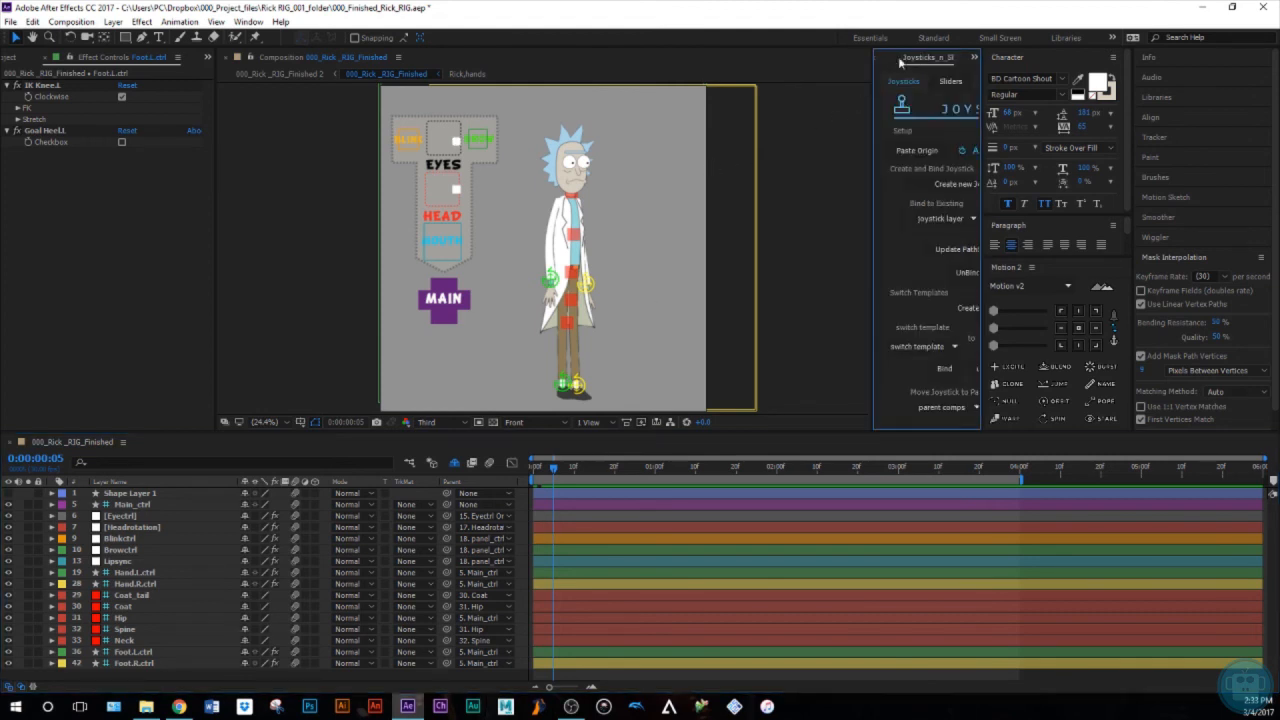
pyautogui.click(882, 60)
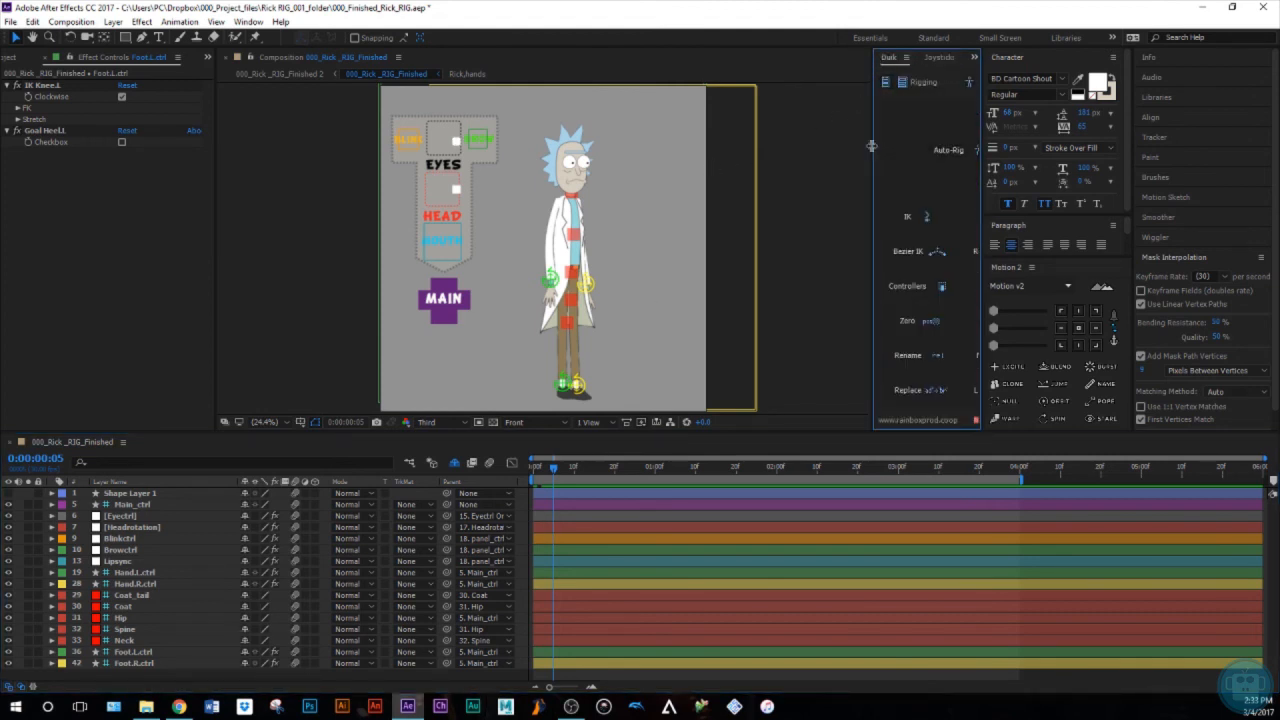
pyautogui.moveTo(828, 152); pyautogui.dragTo(737, 158)
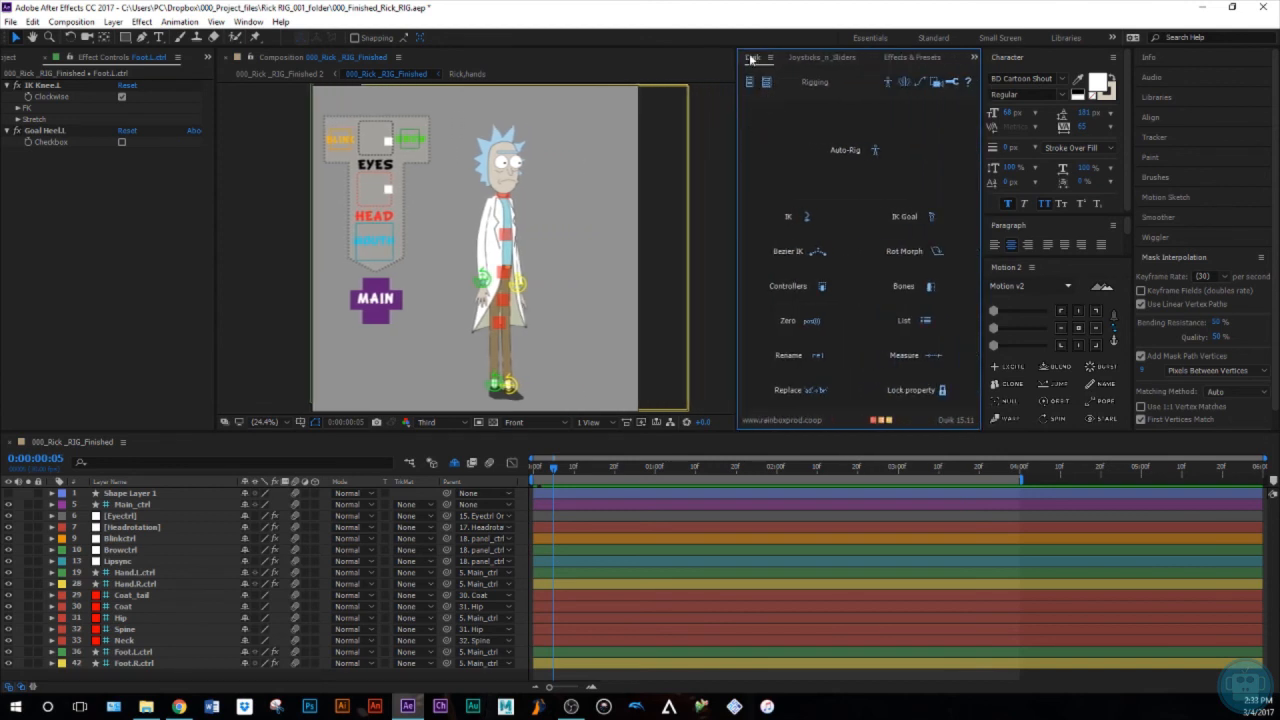
pyautogui.click(786, 58)
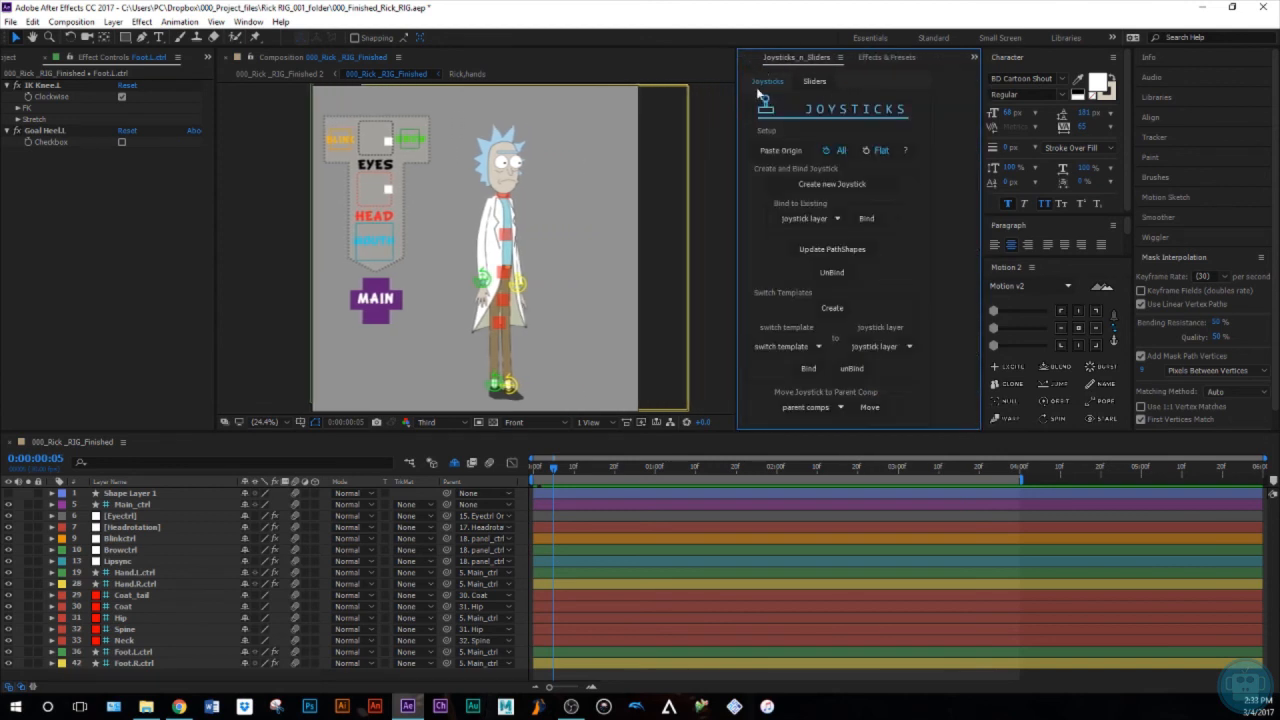
pyautogui.click(750, 59)
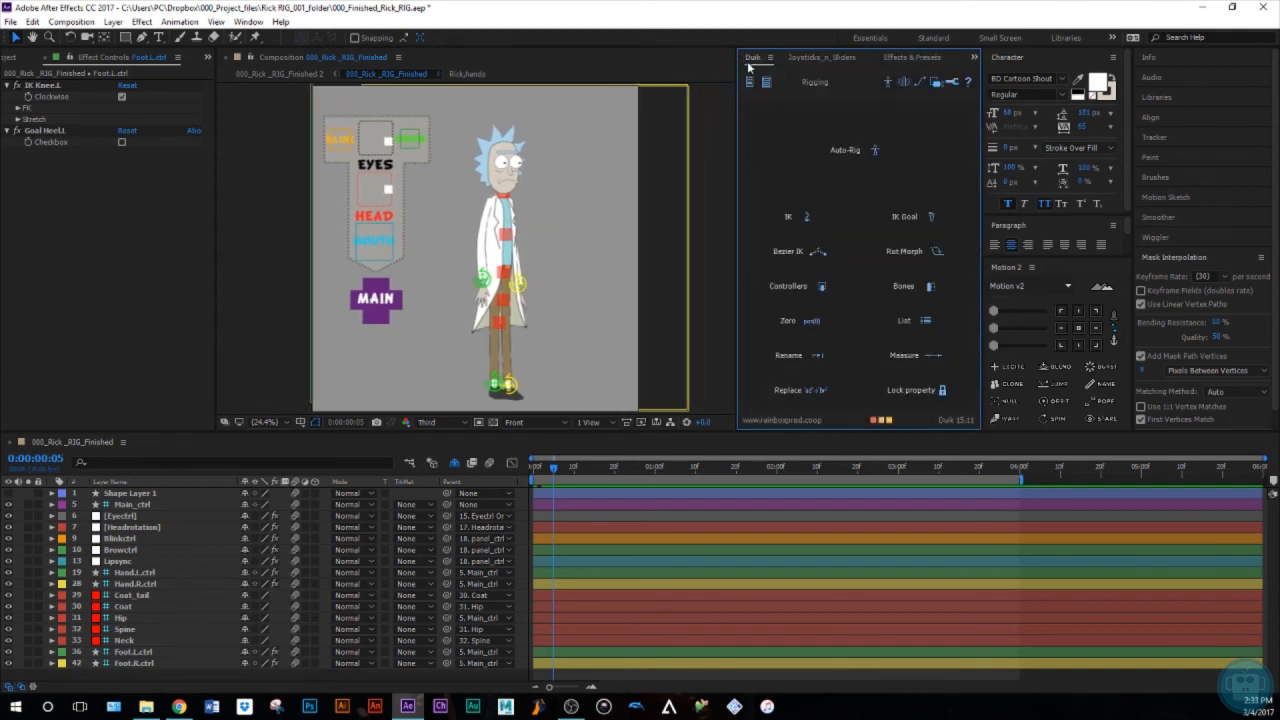
pyautogui.click(816, 59)
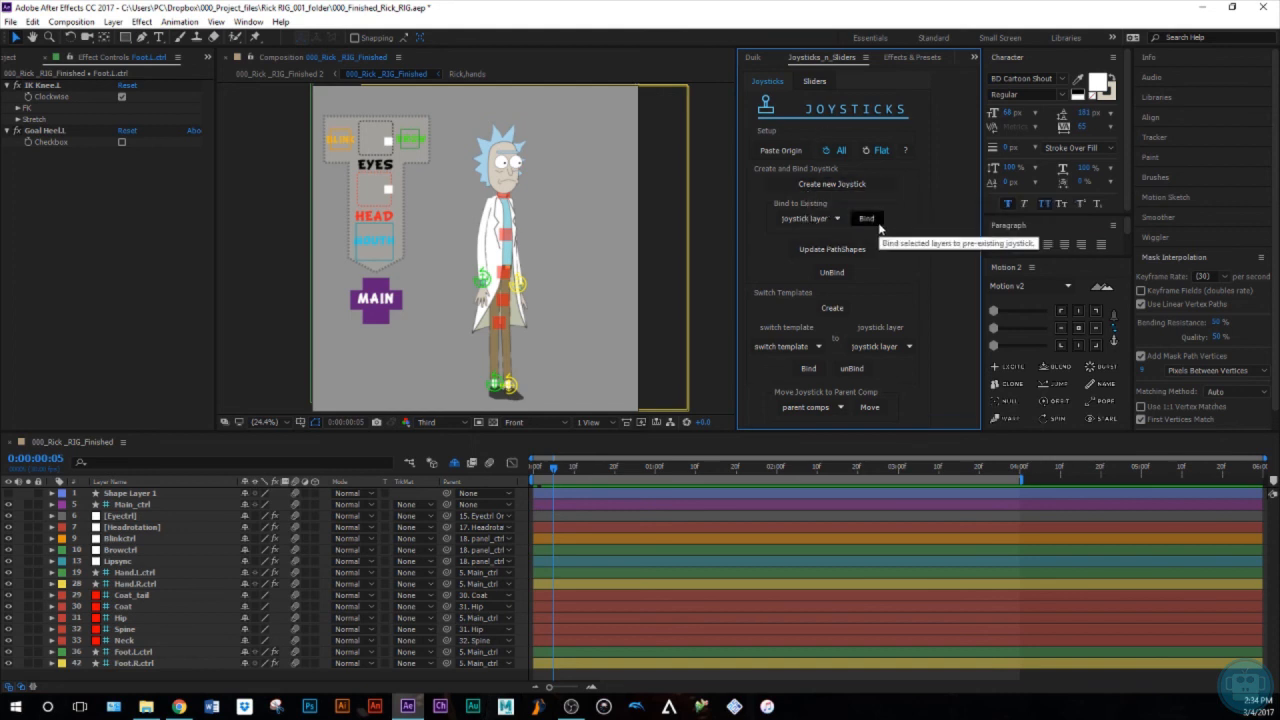
pyautogui.click(752, 59)
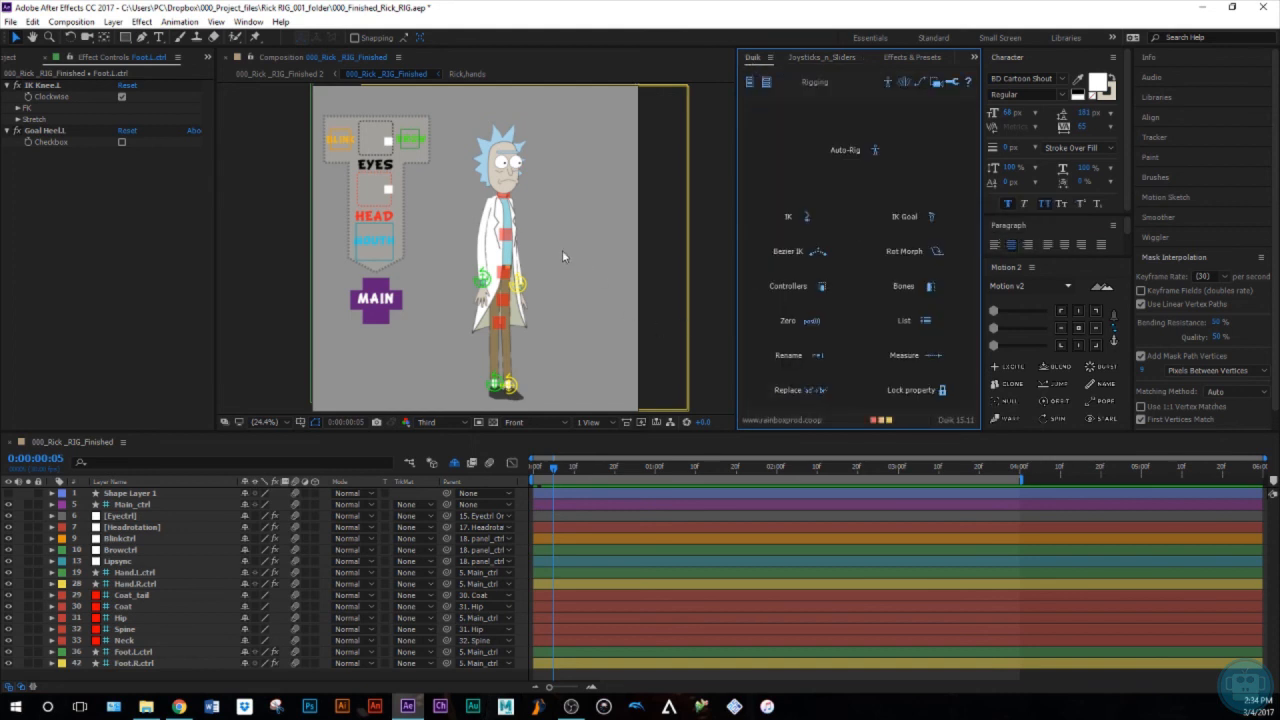